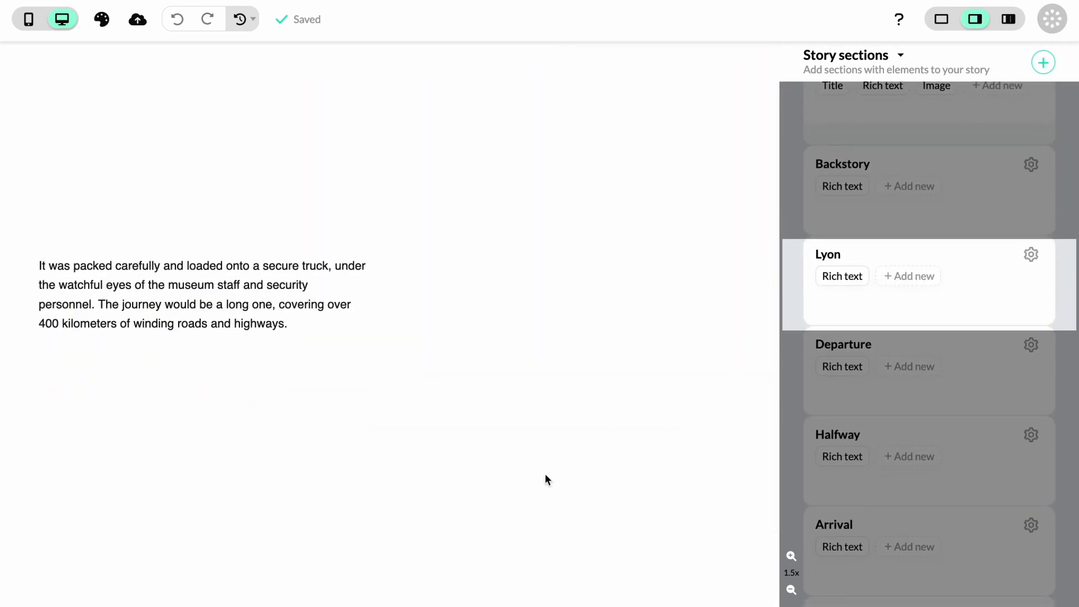
# Step: Show the timelines and add a Map journey background element, keeping the OSM Bright style preset
pyautogui.scroll(-5, 525, 399)
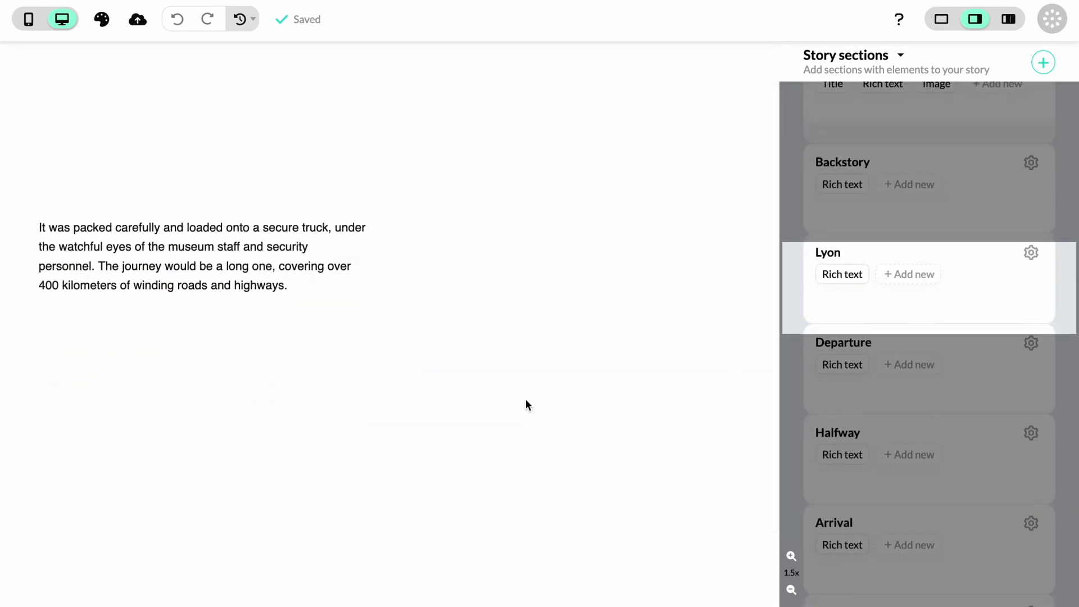
pyautogui.scroll(-4, 531, 389)
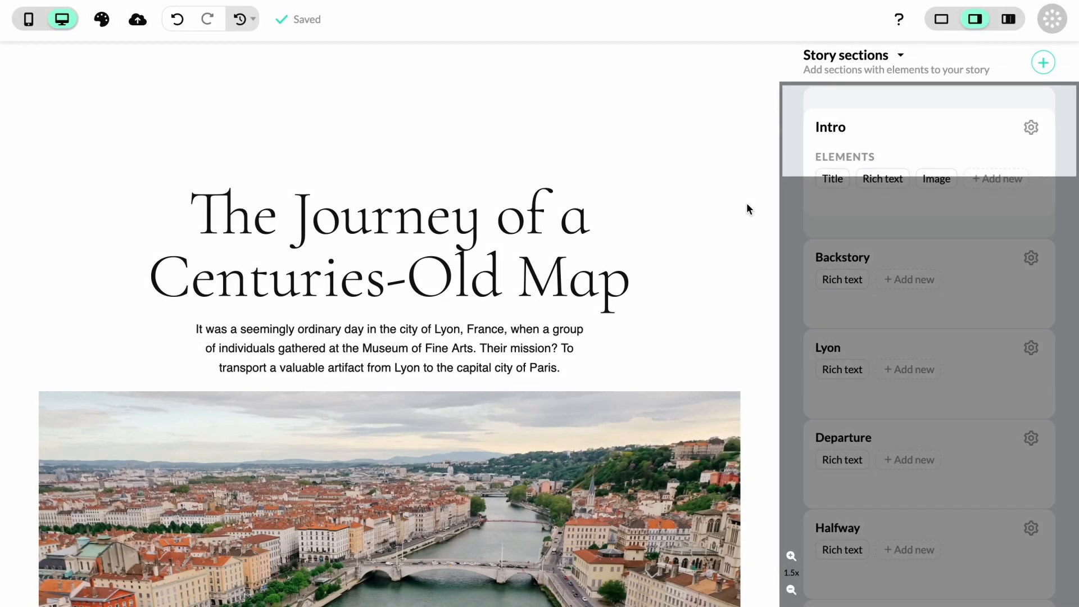
pyautogui.click(1009, 22)
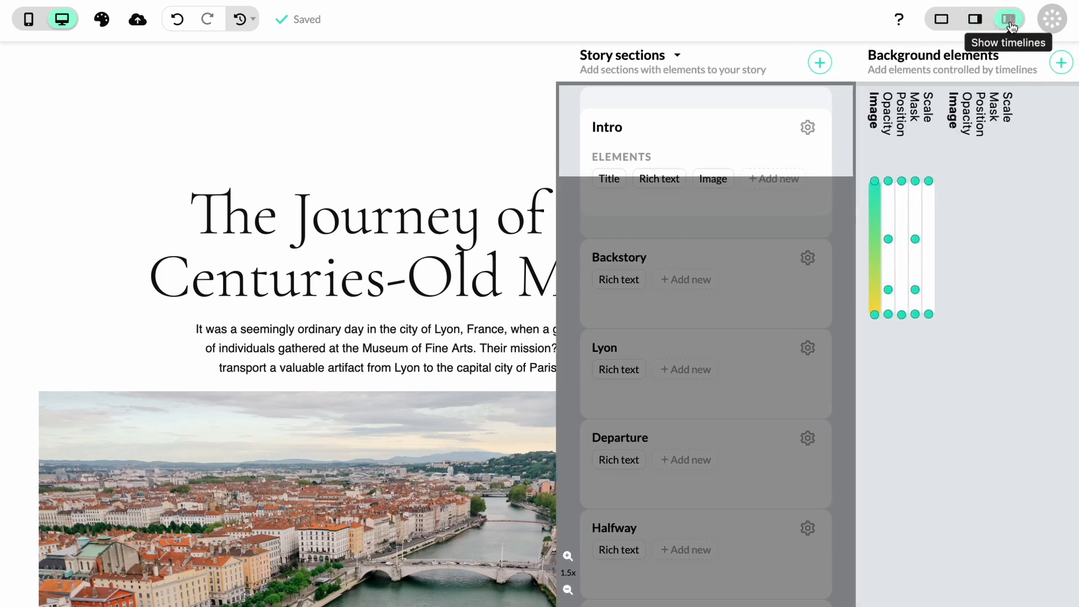
pyautogui.click(1059, 63)
pyautogui.scroll(1, 886, 258)
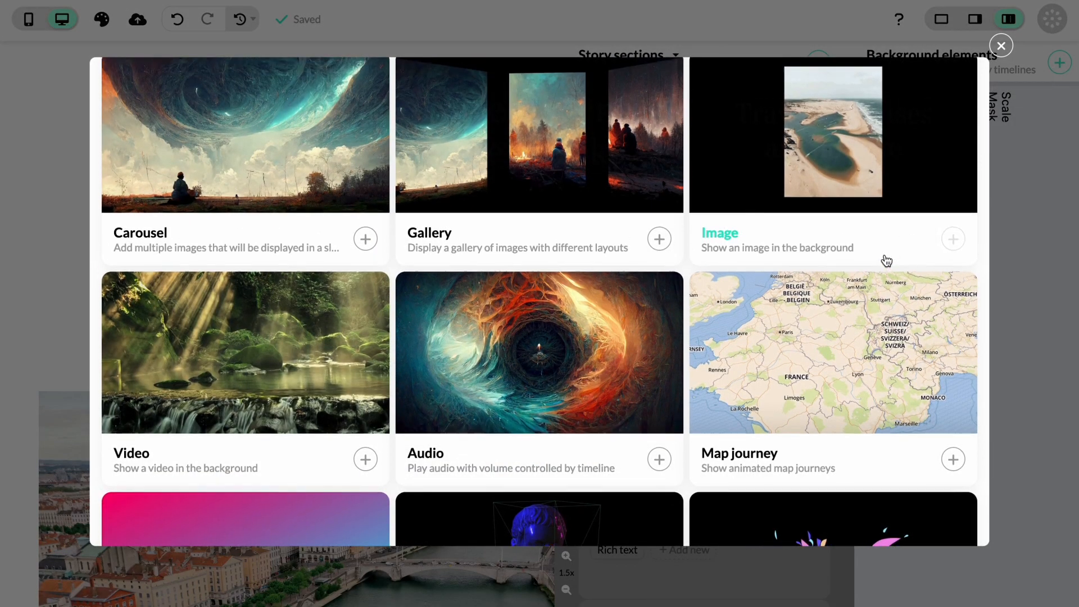
pyautogui.click(805, 416)
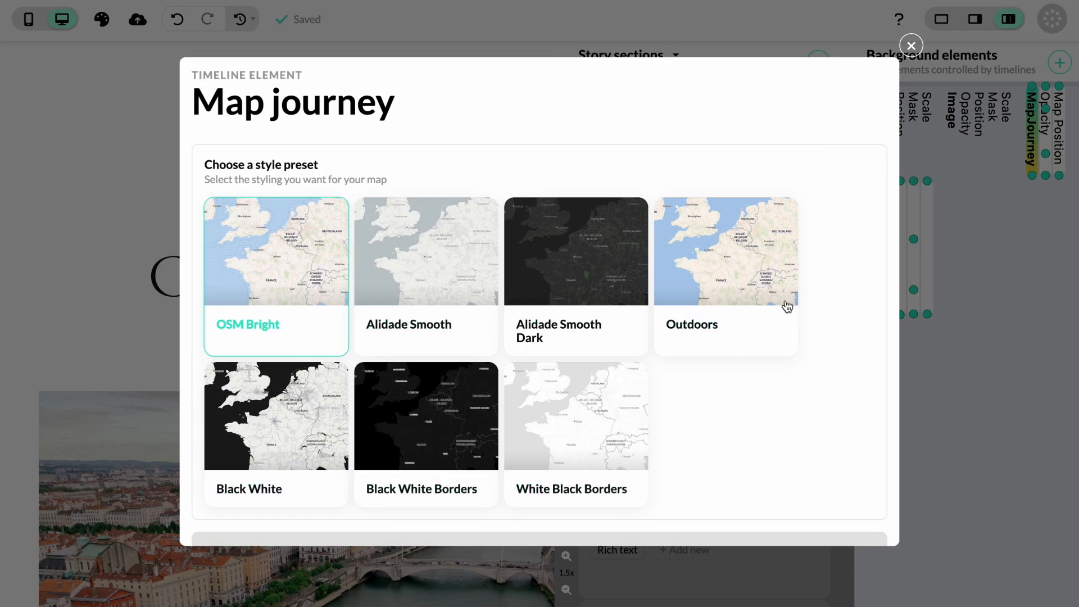
pyautogui.click(1043, 243)
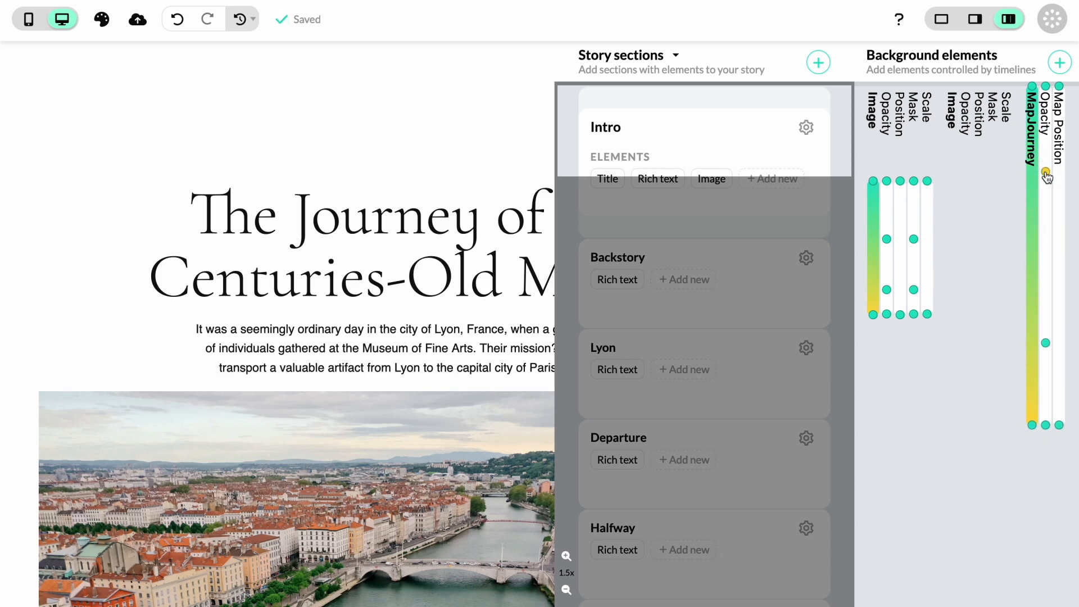
# Step: Stretch the map journey timeline and move it so it runs from the Backstory section to the Arrival section
pyautogui.scroll(-5, 948, 284)
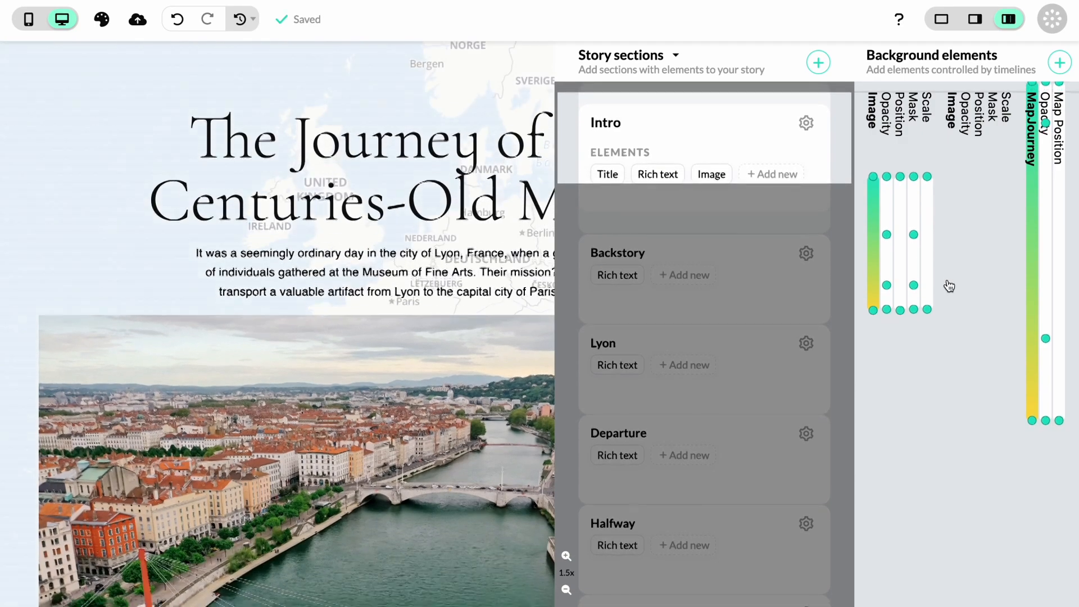
pyautogui.scroll(-5, 948, 284)
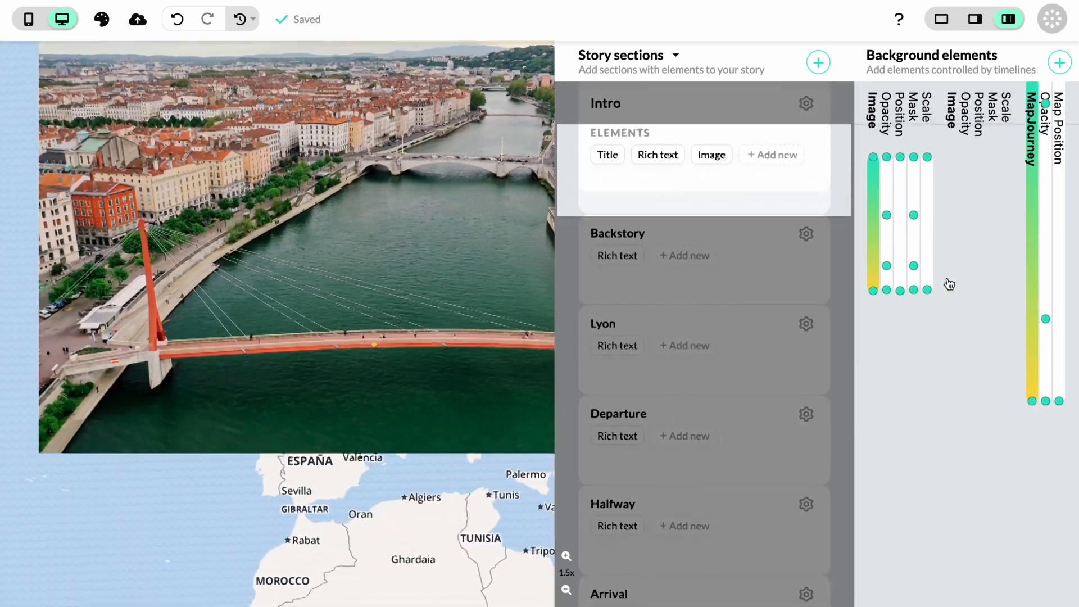
pyautogui.scroll(-5, 949, 284)
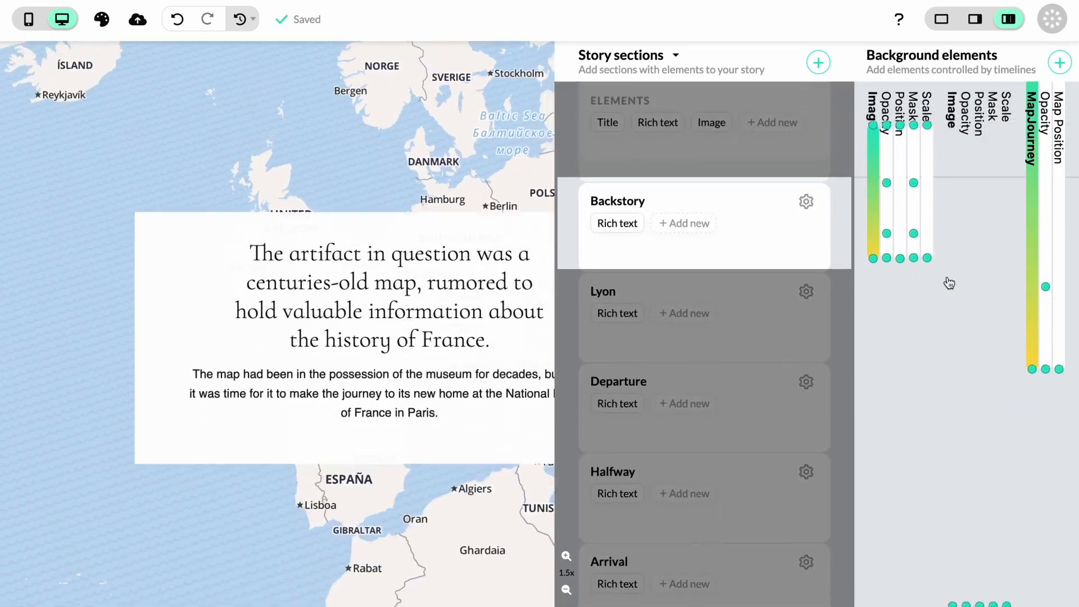
pyautogui.scroll(-5, 948, 284)
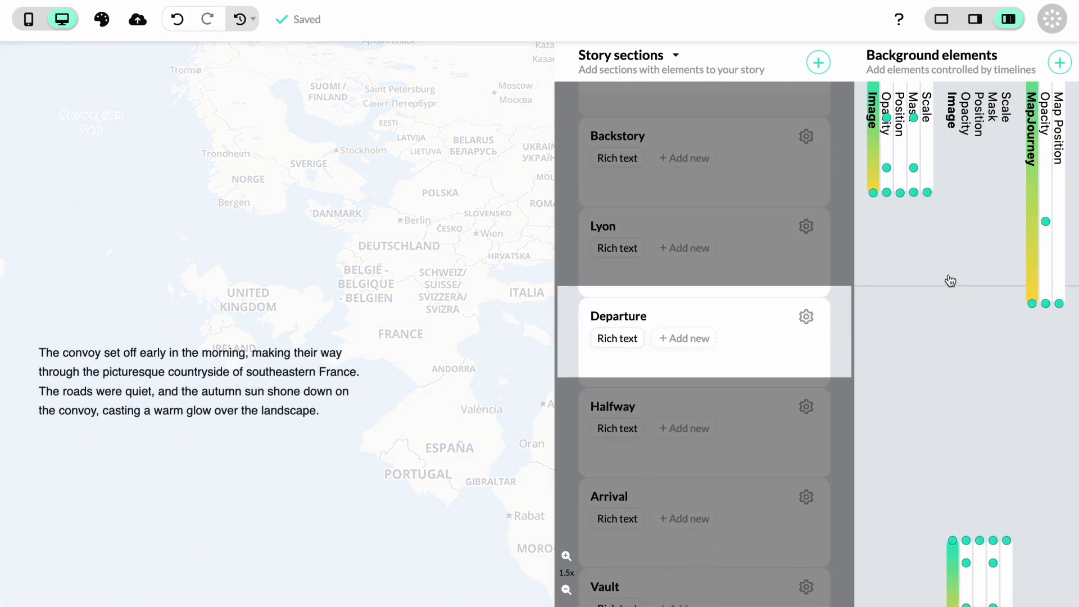
pyautogui.scroll(5, 948, 283)
pyautogui.scroll(8, 965, 292)
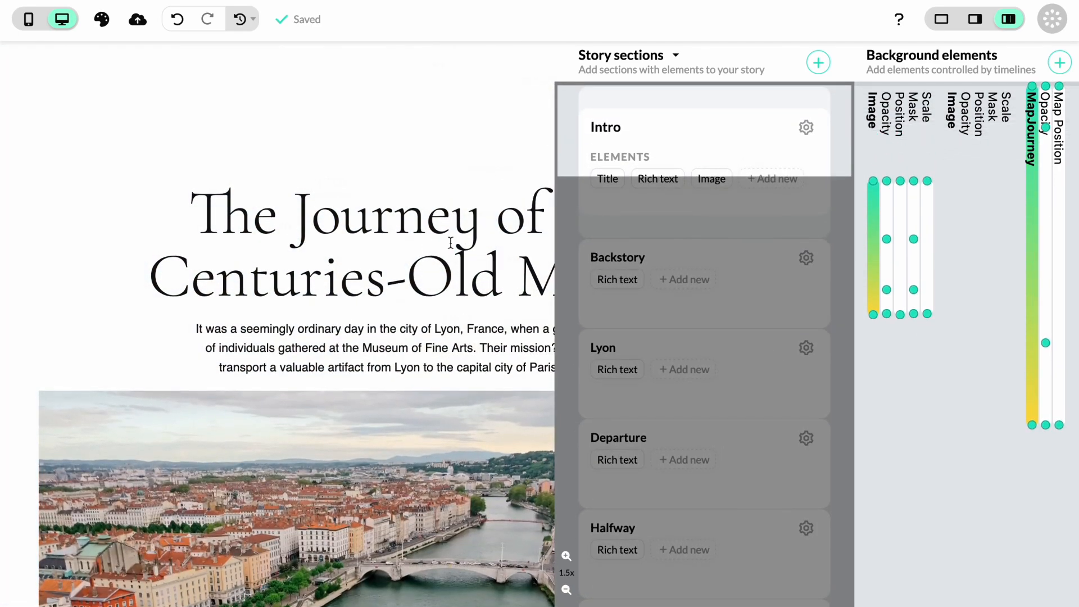
pyautogui.scroll(-1, 416, 345)
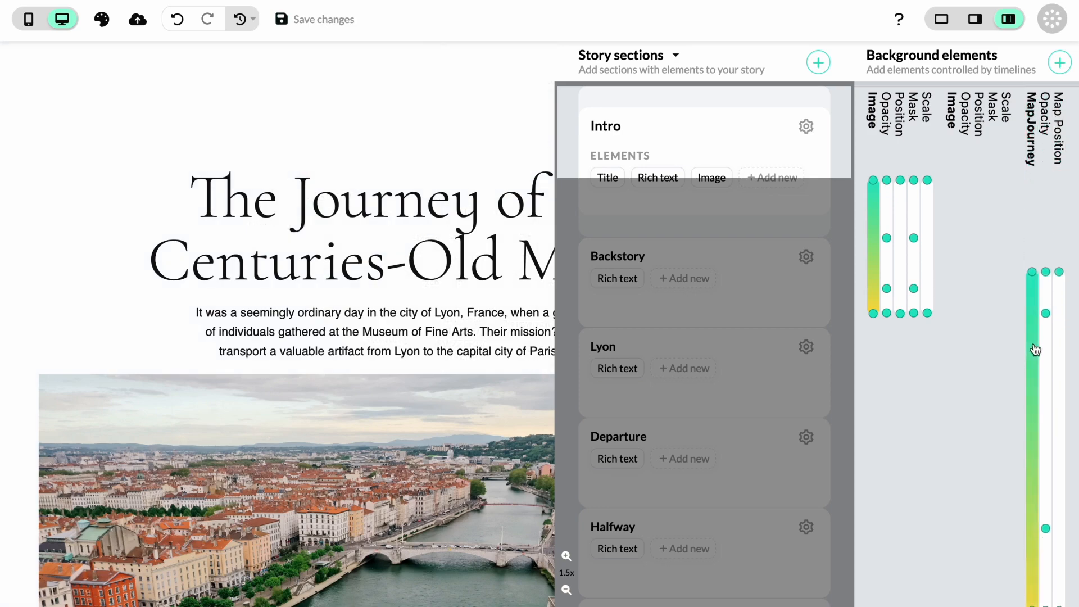
pyautogui.scroll(-6, 908, 340)
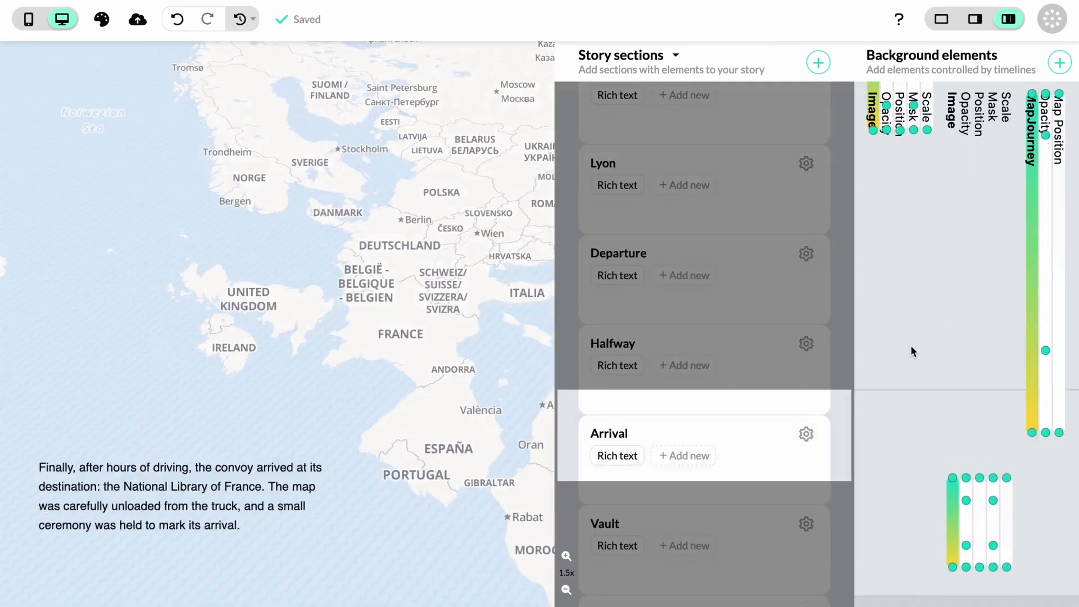
pyautogui.scroll(4, 910, 345)
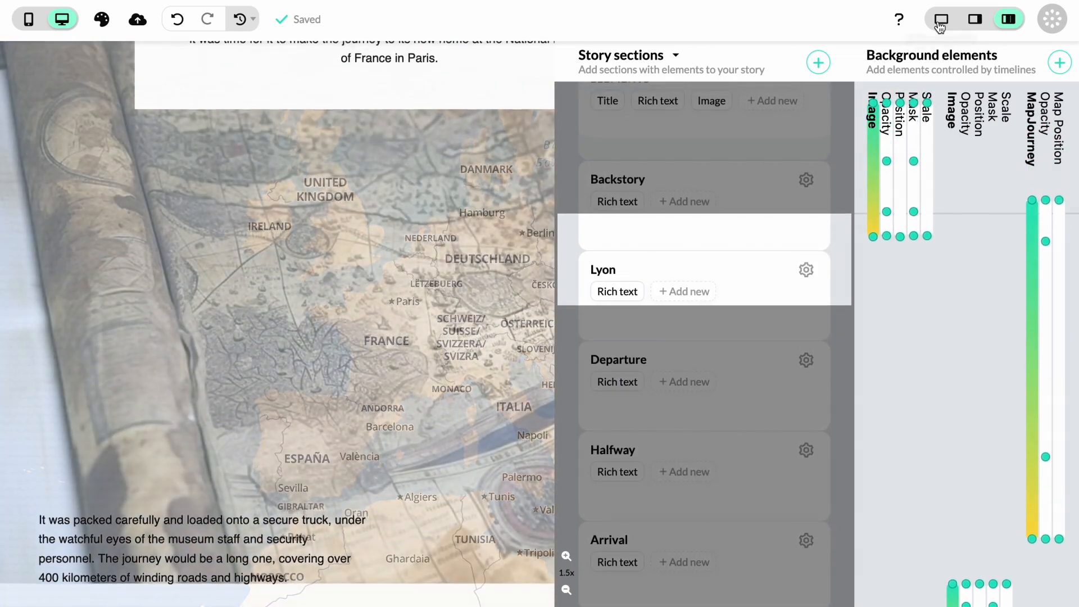
# Step: Preview the story without side panels and examine how the map journey plays from Backstory to Vault and back
pyautogui.click(941, 19)
pyautogui.scroll(-5, 871, 208)
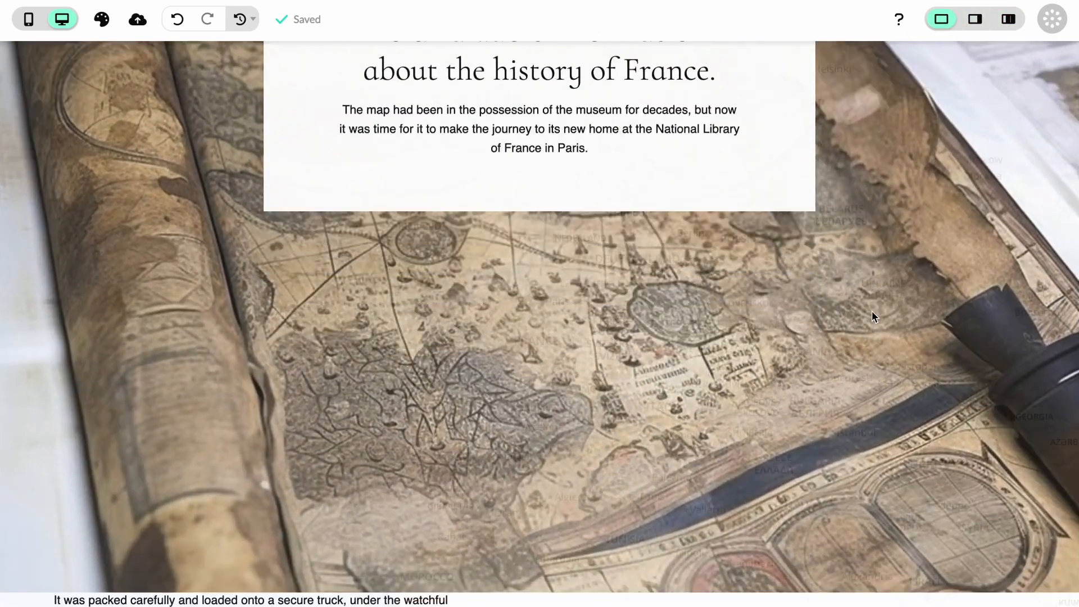
pyautogui.scroll(-6, 864, 342)
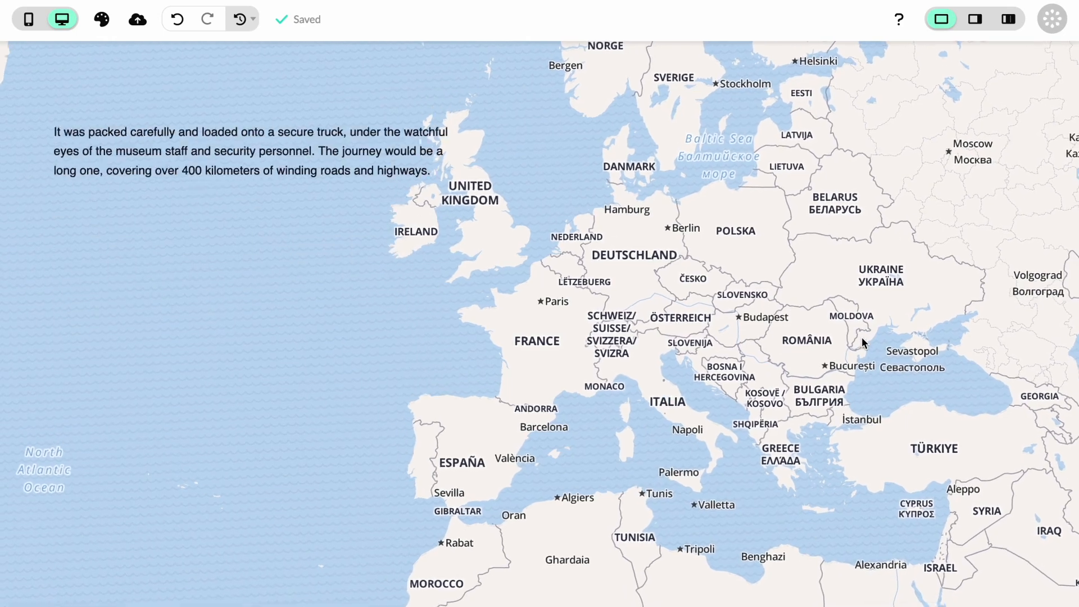
pyautogui.scroll(-6, 863, 342)
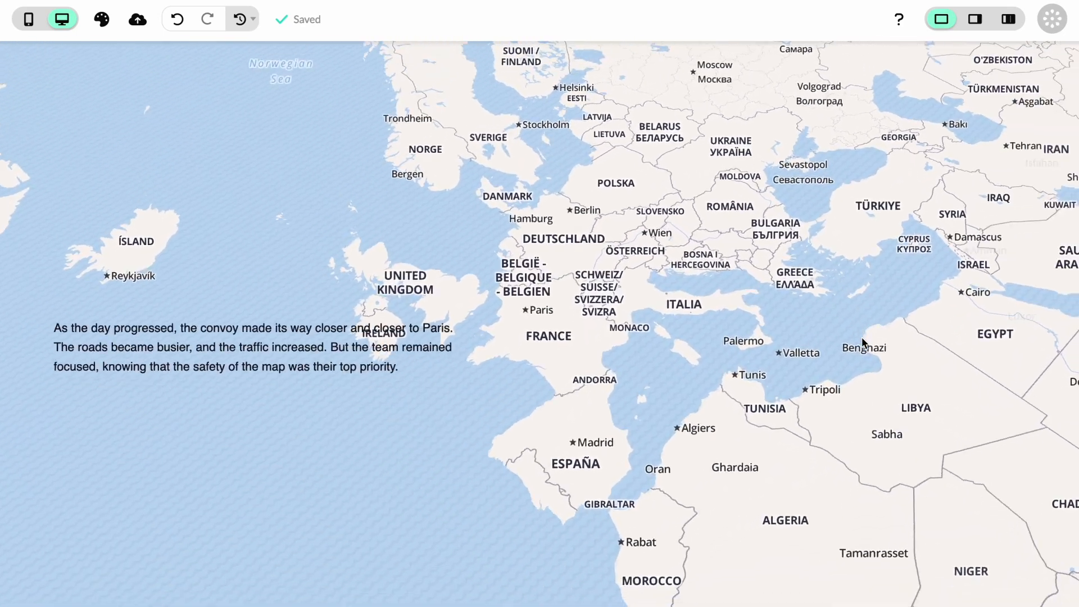
pyautogui.scroll(-6, 864, 342)
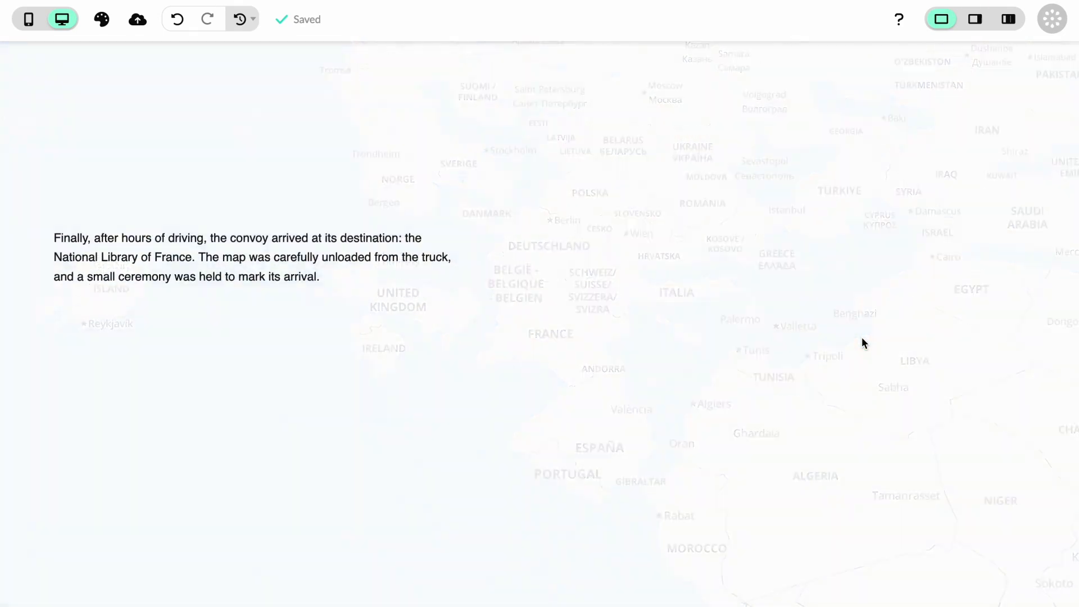
pyautogui.scroll(-1, 863, 342)
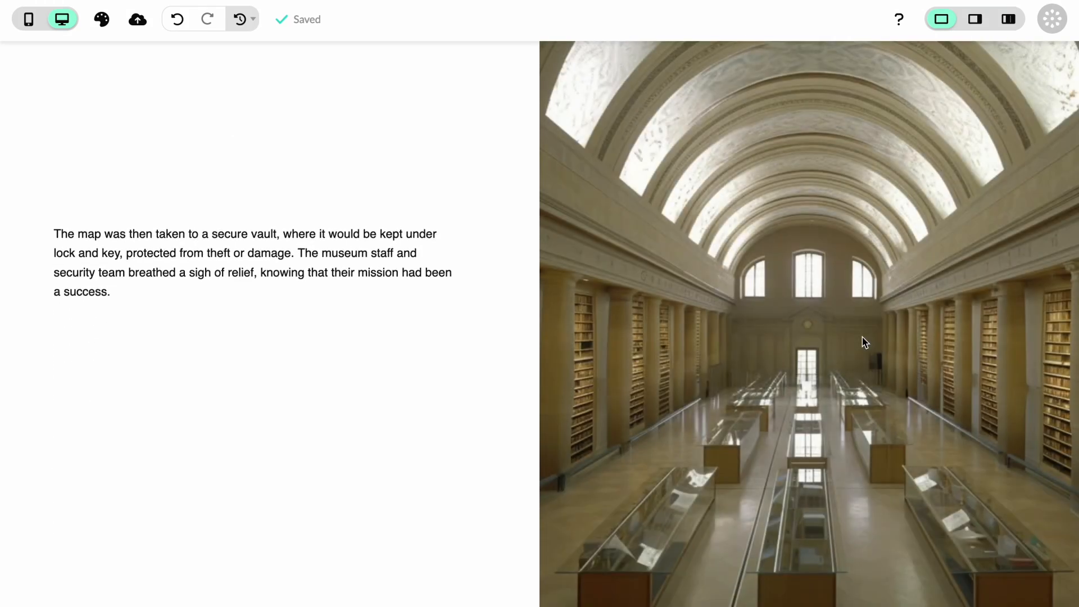
pyautogui.scroll(5, 863, 342)
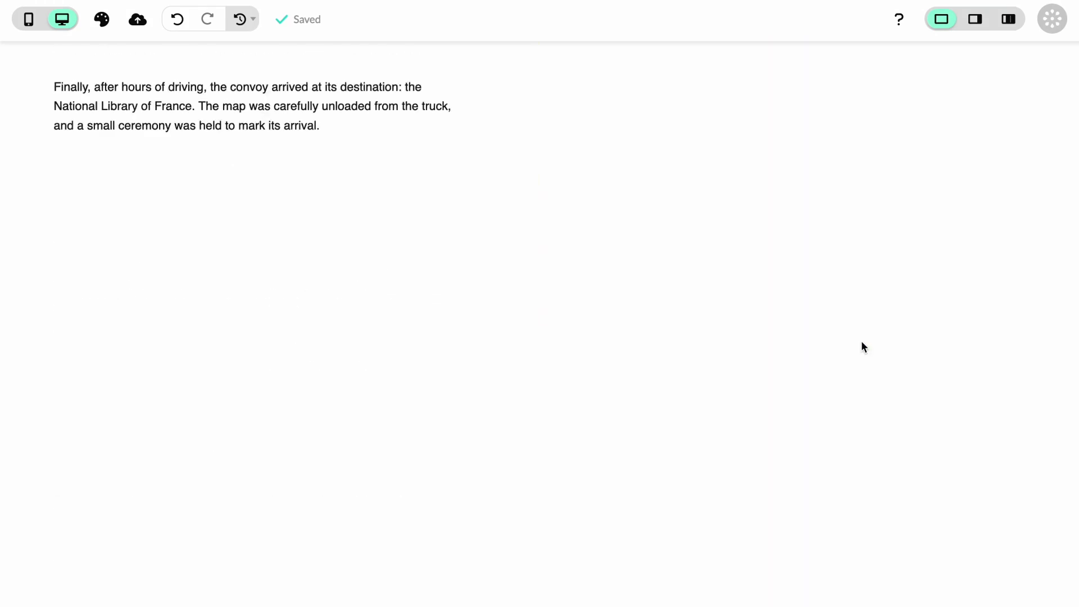
pyautogui.scroll(6, 861, 342)
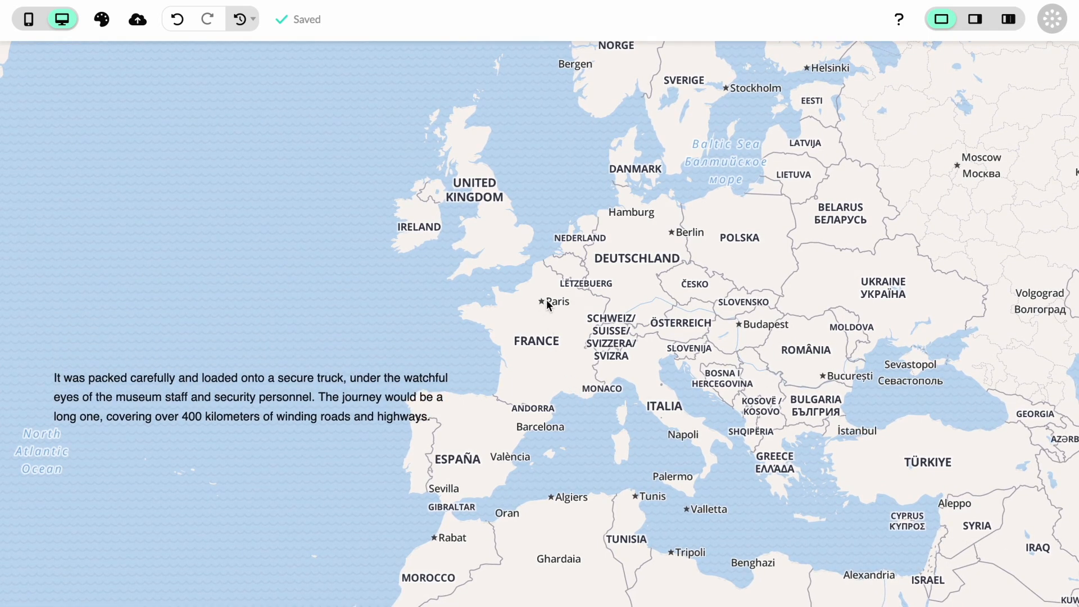
# Step: Show the timelines again and save the map journey's starting map position zoomed in and centred on Lyon
pyautogui.click(1006, 21)
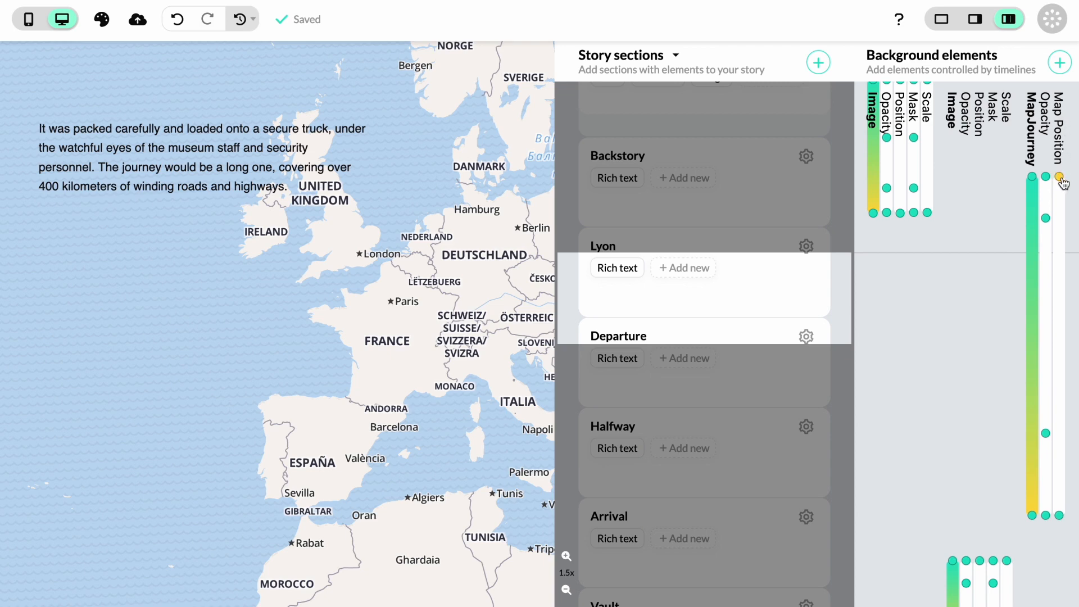
pyautogui.scroll(3, 1065, 213)
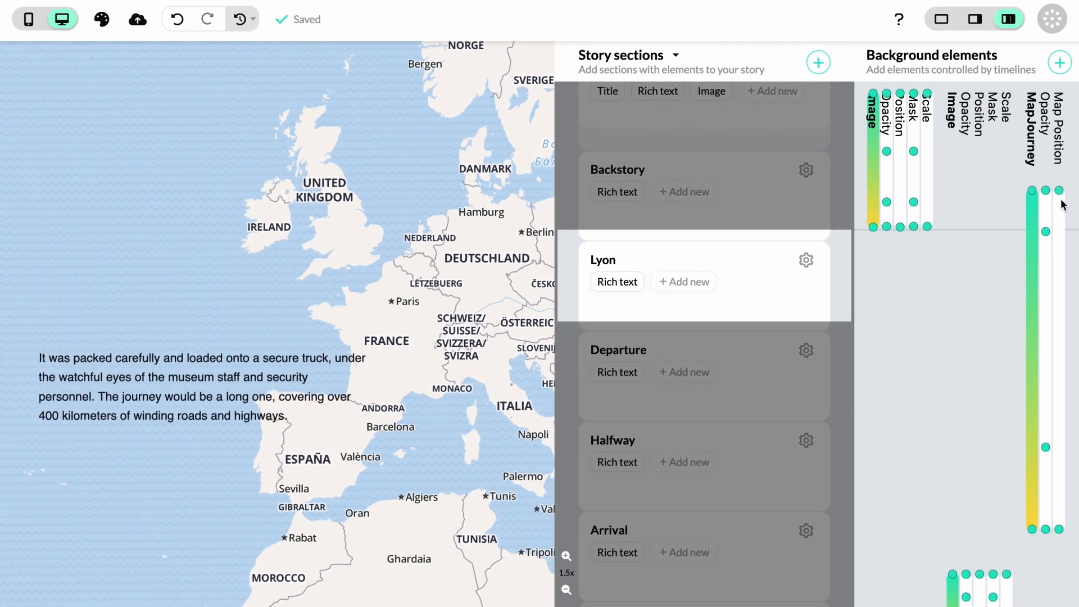
pyautogui.click(1060, 191)
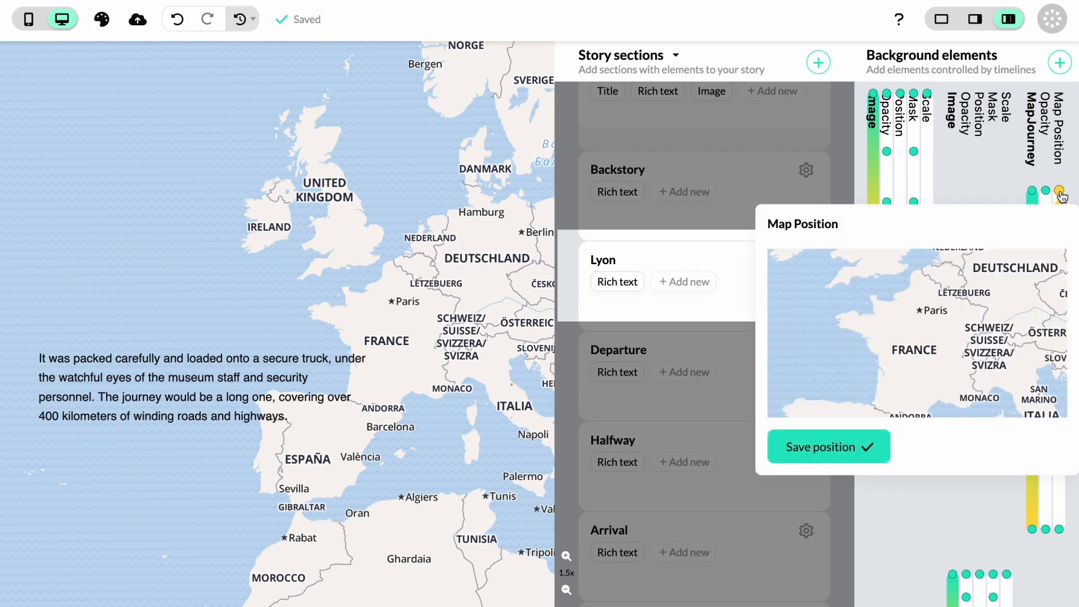
pyautogui.scroll(5, 949, 408)
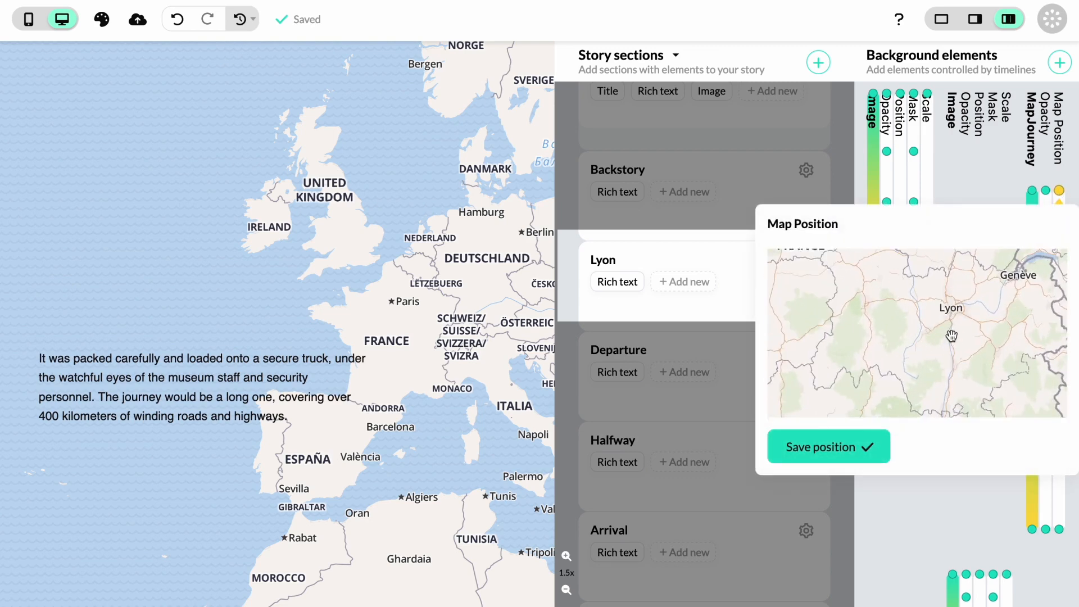
pyautogui.scroll(5, 946, 377)
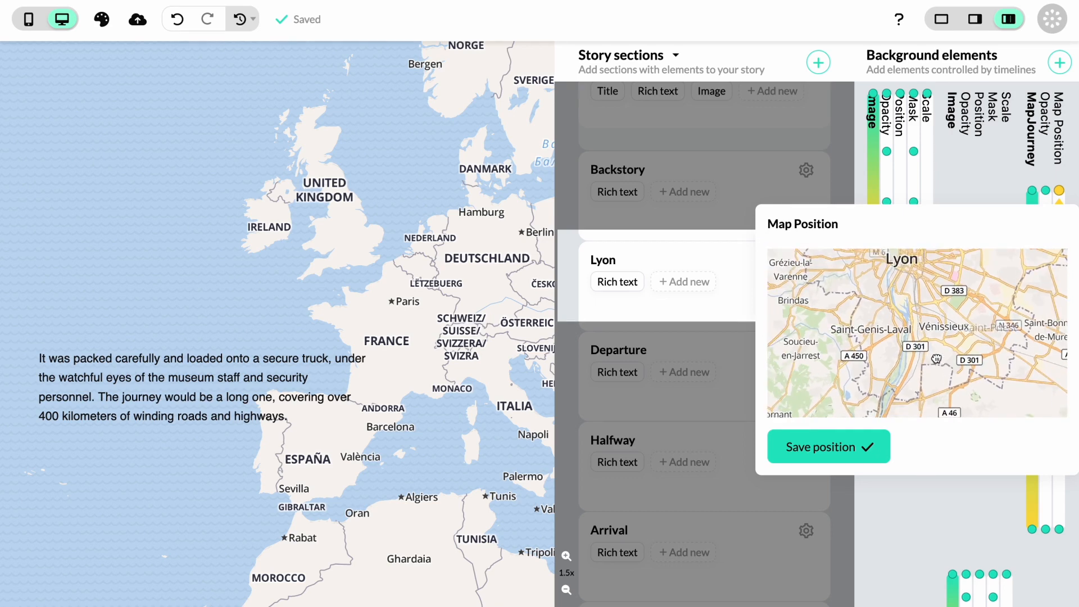
pyautogui.scroll(4, 943, 344)
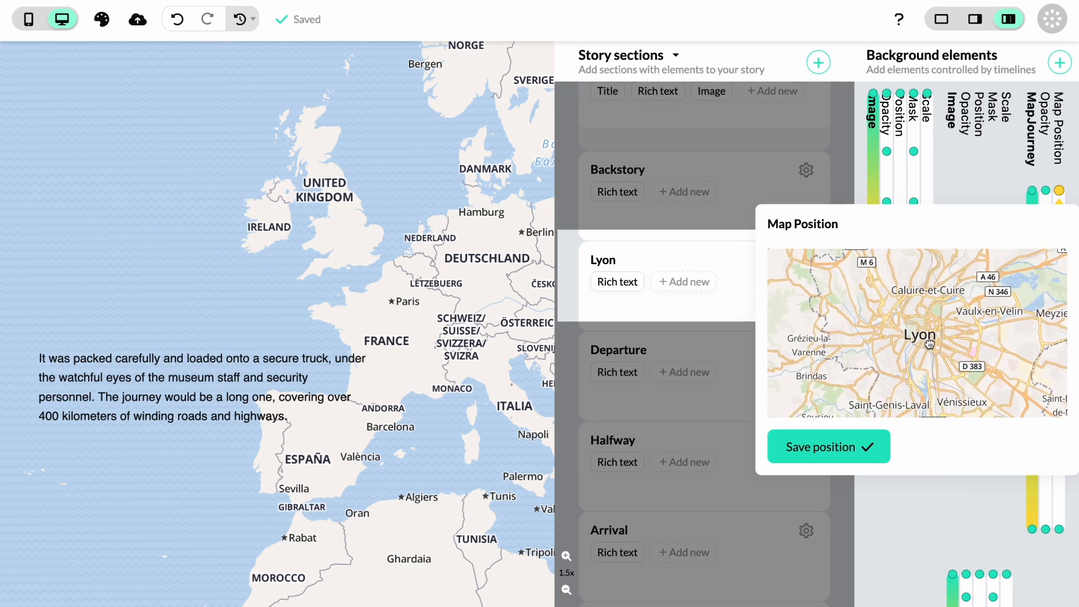
pyautogui.scroll(-2, 925, 349)
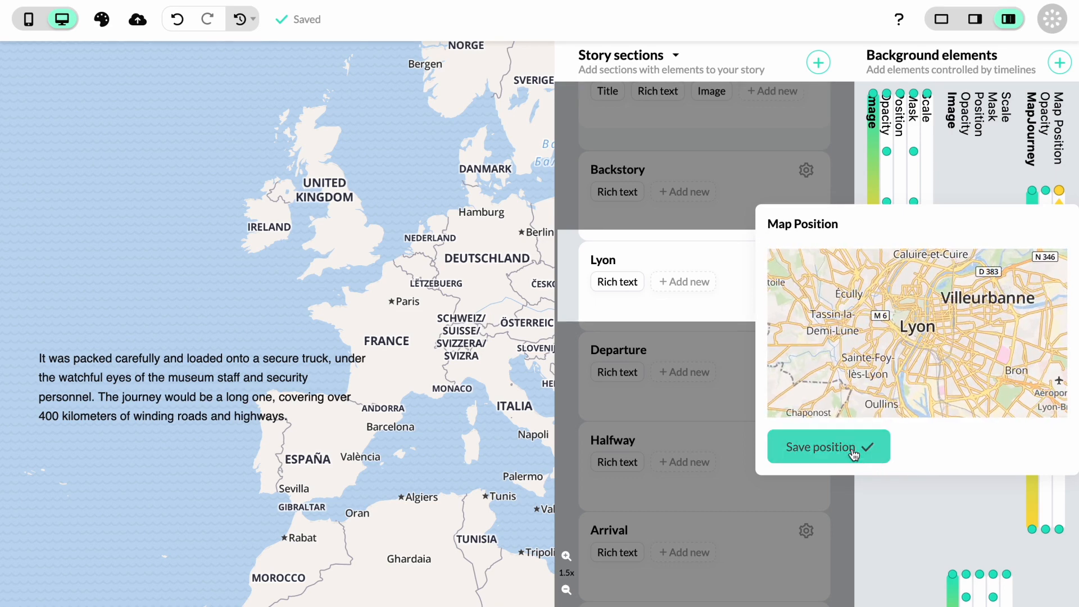
pyautogui.click(854, 453)
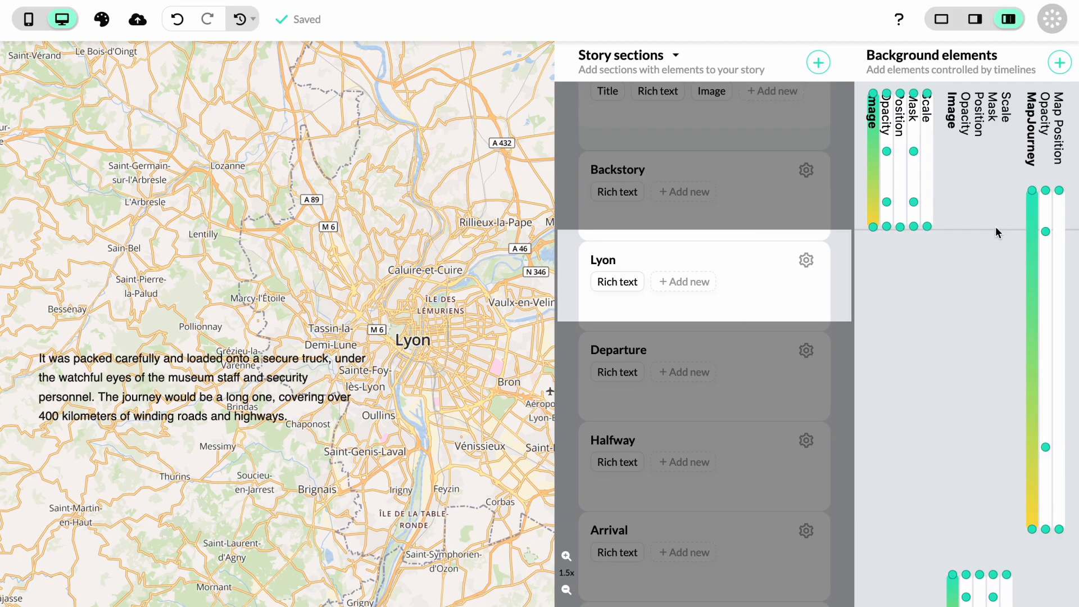
# Step: Save the map journey's ending map position zoomed in on Paris, showing the Seine and the surrounding city streets
pyautogui.scroll(-2, 980, 304)
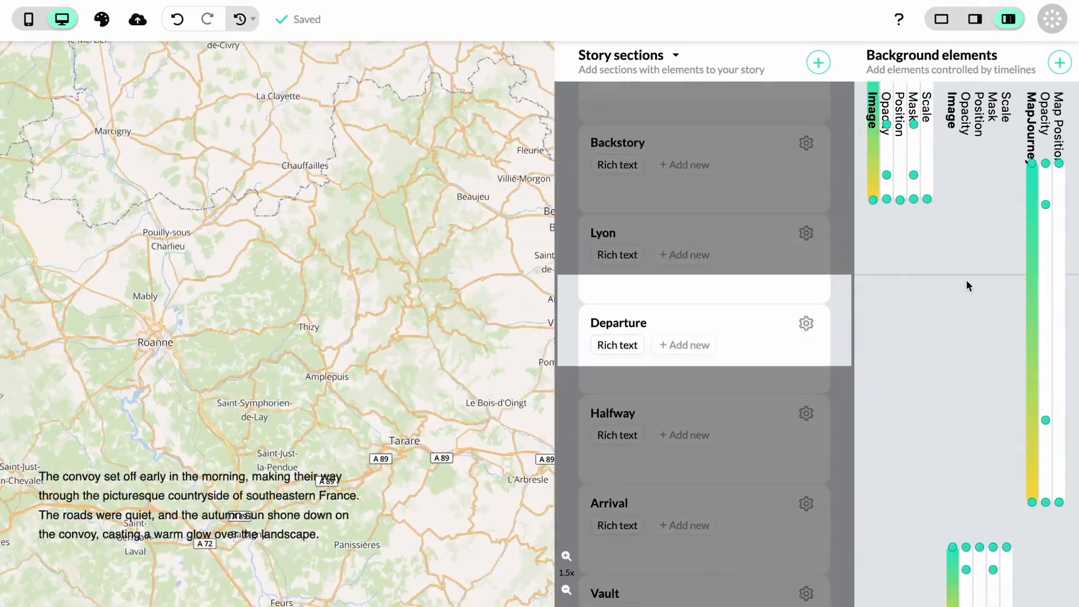
pyautogui.scroll(1, 966, 285)
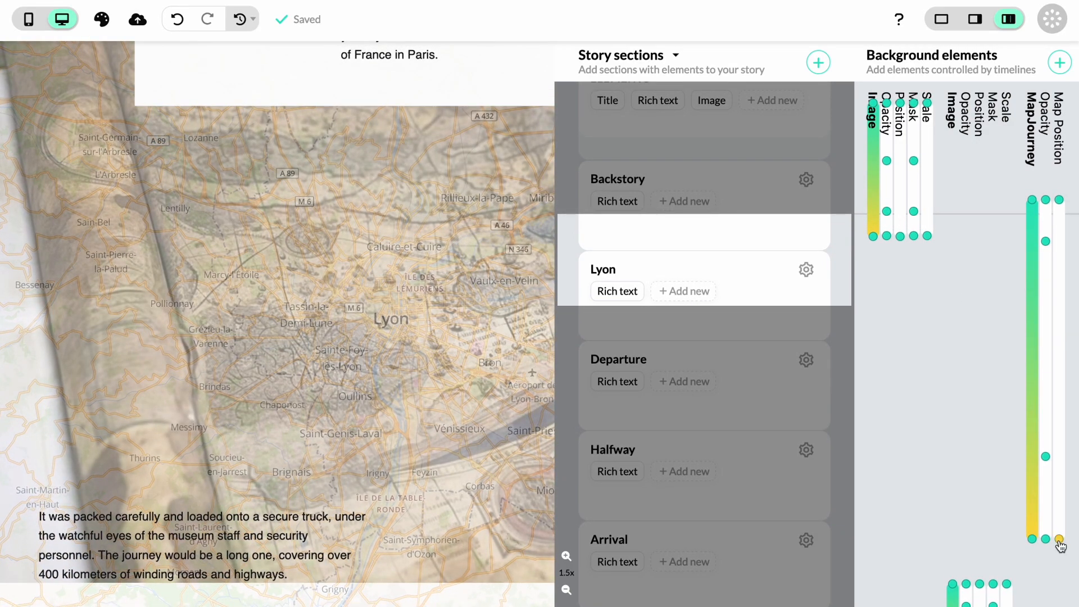
pyautogui.click(1059, 539)
pyautogui.scroll(5, 910, 372)
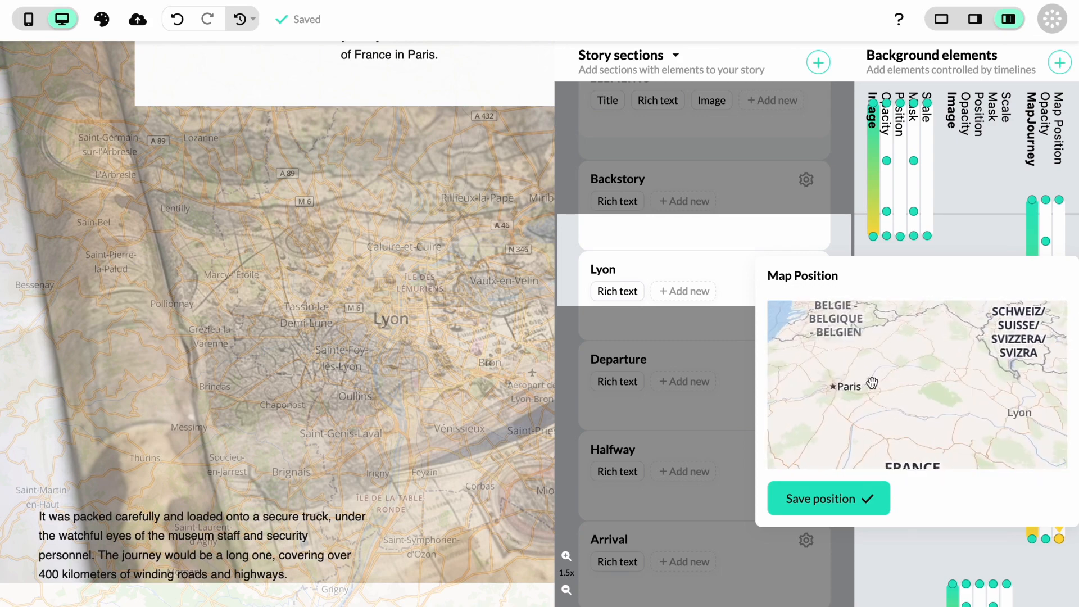
pyautogui.scroll(4, 915, 355)
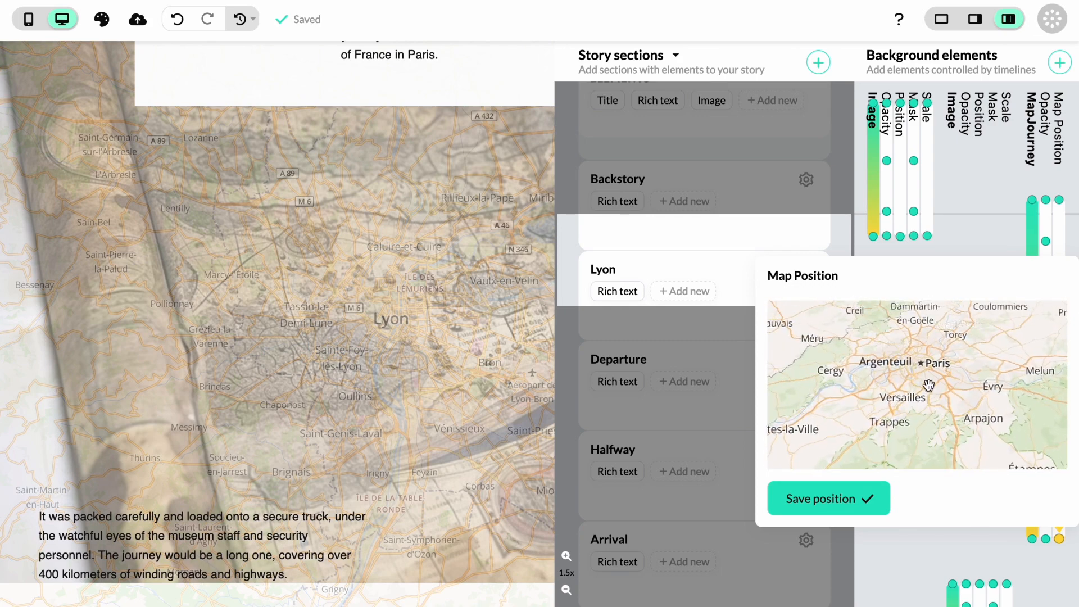
pyautogui.scroll(4, 910, 384)
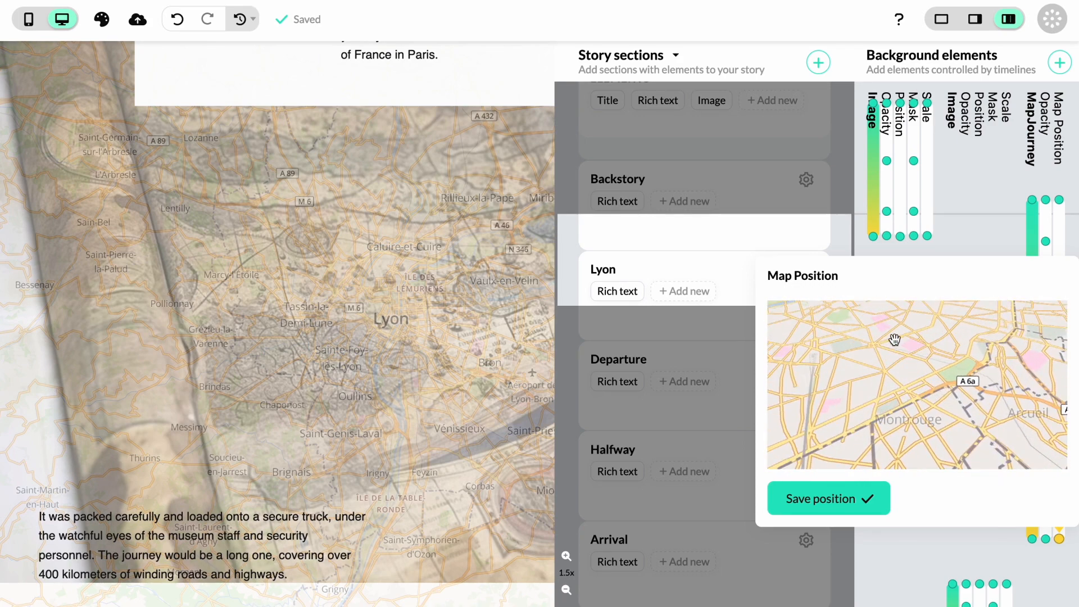
pyautogui.moveTo(959, 381); pyautogui.dragTo(812, 422)
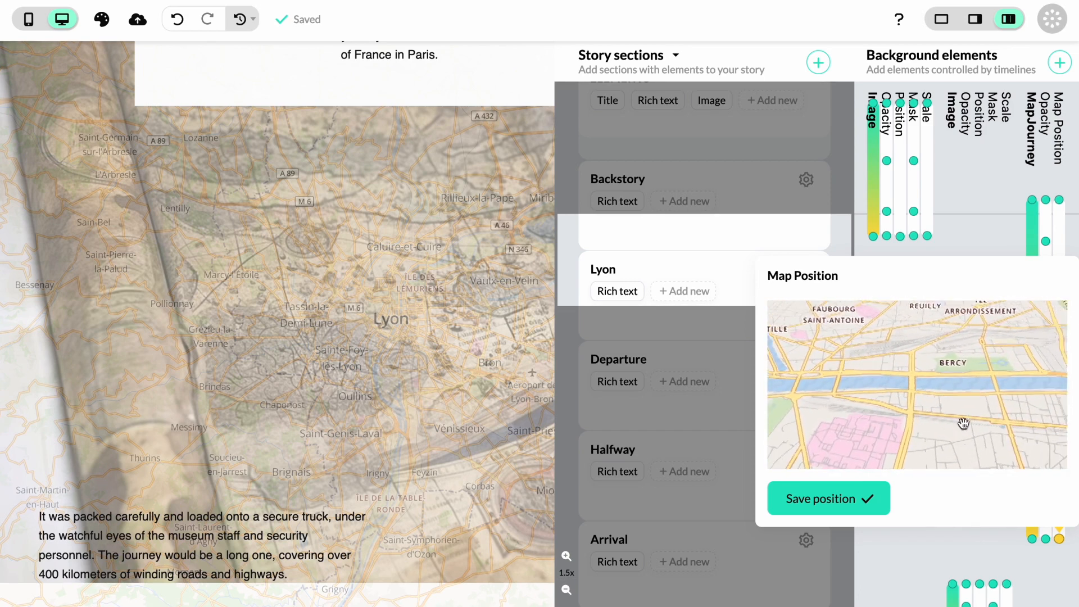
pyautogui.scroll(5, 962, 406)
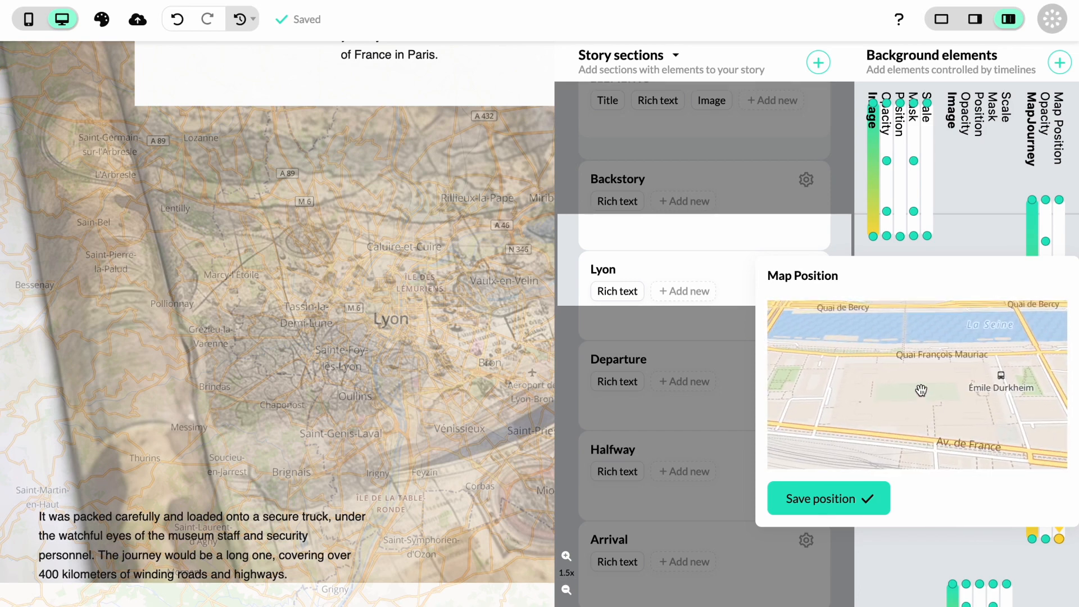
pyautogui.scroll(-5, 930, 391)
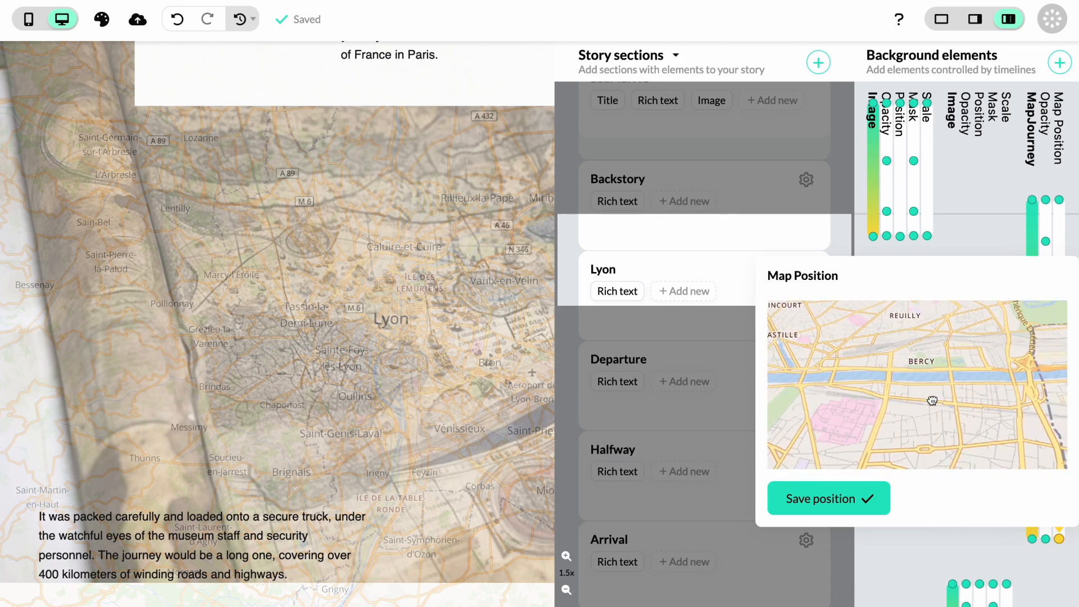
pyautogui.scroll(-3, 929, 410)
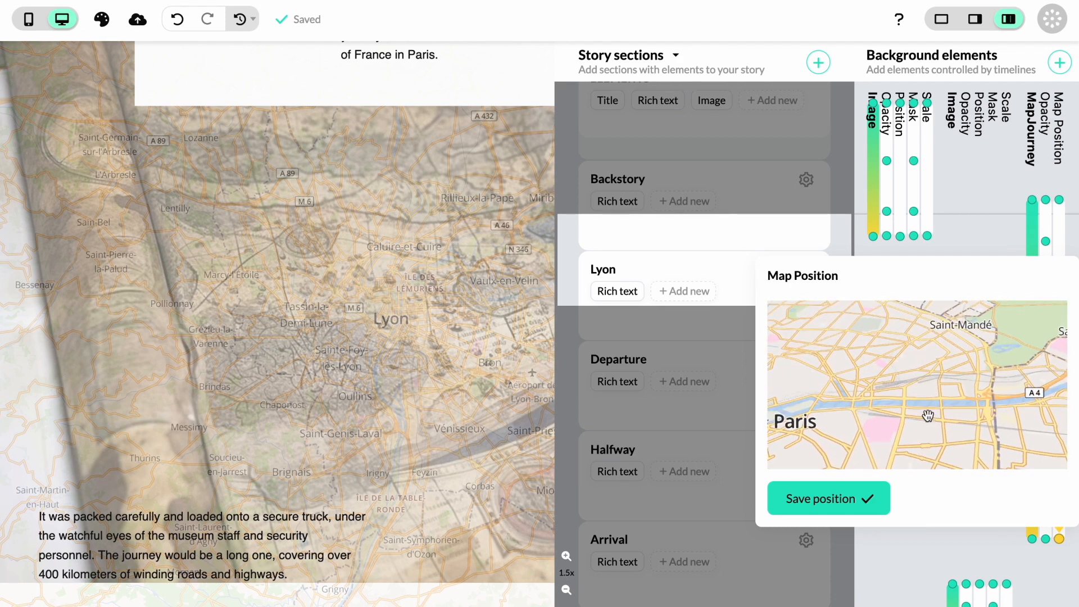
pyautogui.click(848, 505)
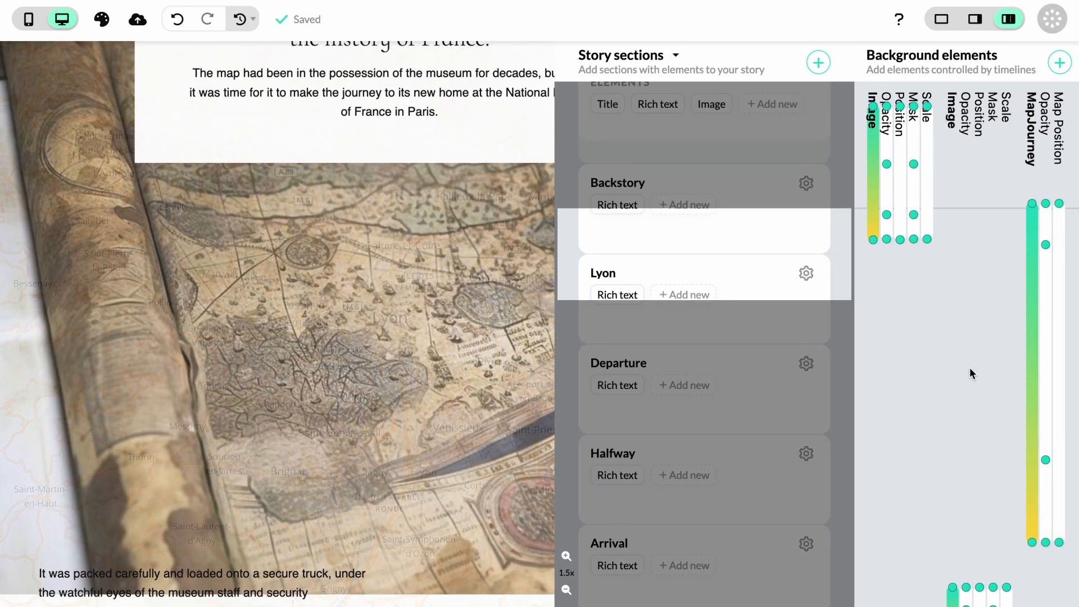
# Step: Preview the story from Lyon to Departure and back, examining how the map moves behind the text
pyautogui.scroll(-5, 972, 366)
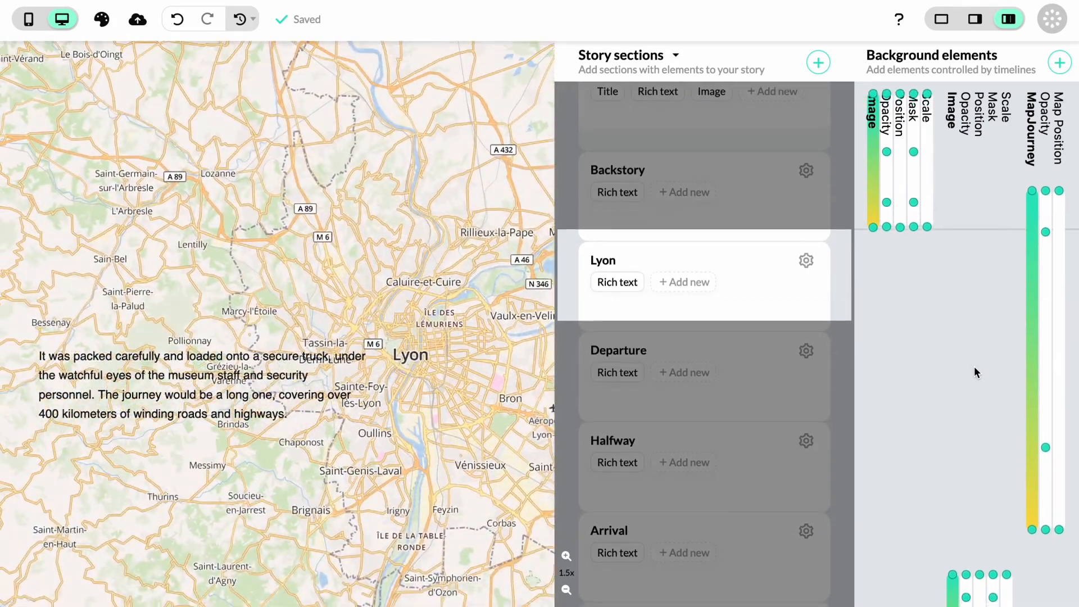
pyautogui.scroll(-3, 974, 366)
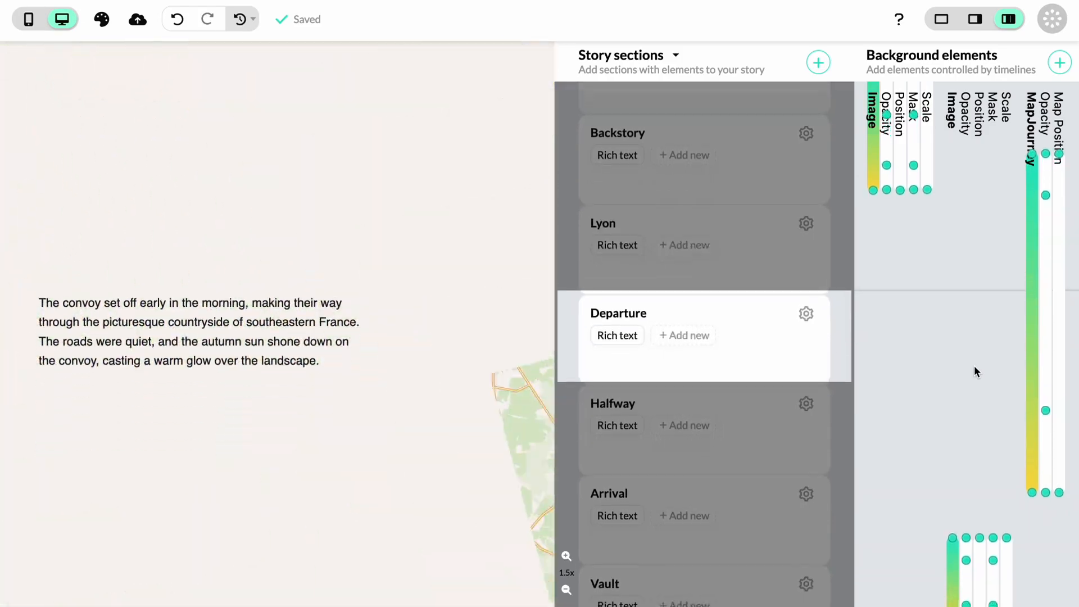
pyautogui.scroll(-2, 973, 365)
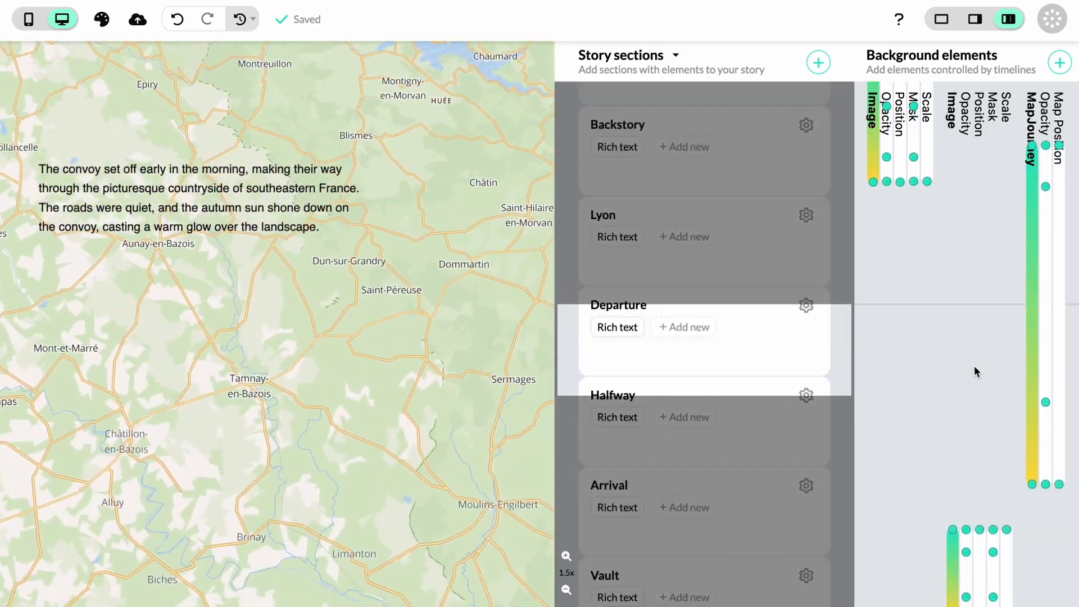
pyautogui.scroll(2, 973, 365)
pyautogui.scroll(3, 974, 367)
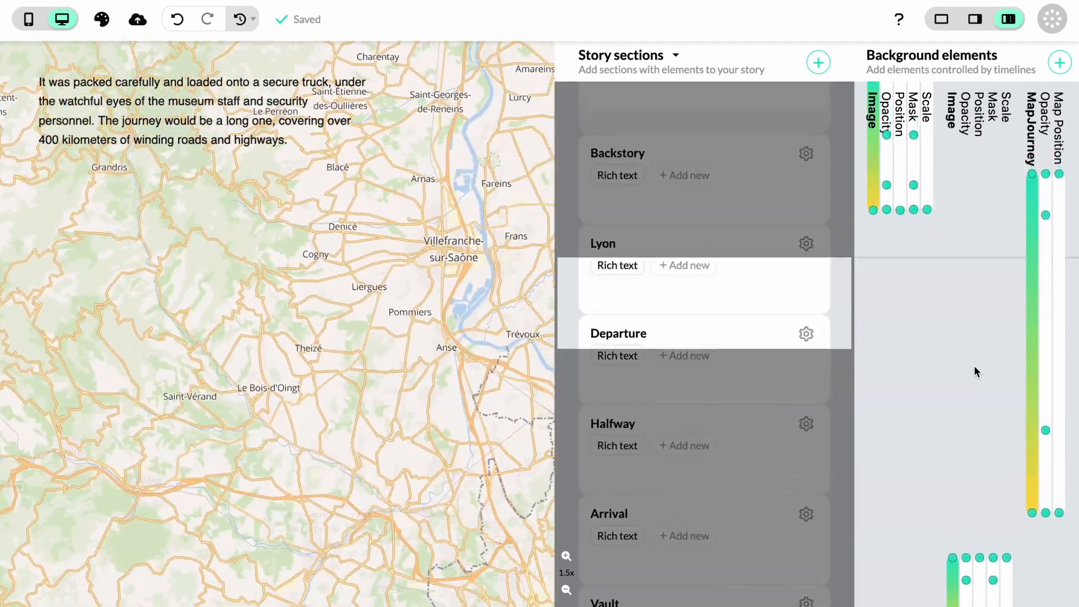
pyautogui.scroll(2, 975, 371)
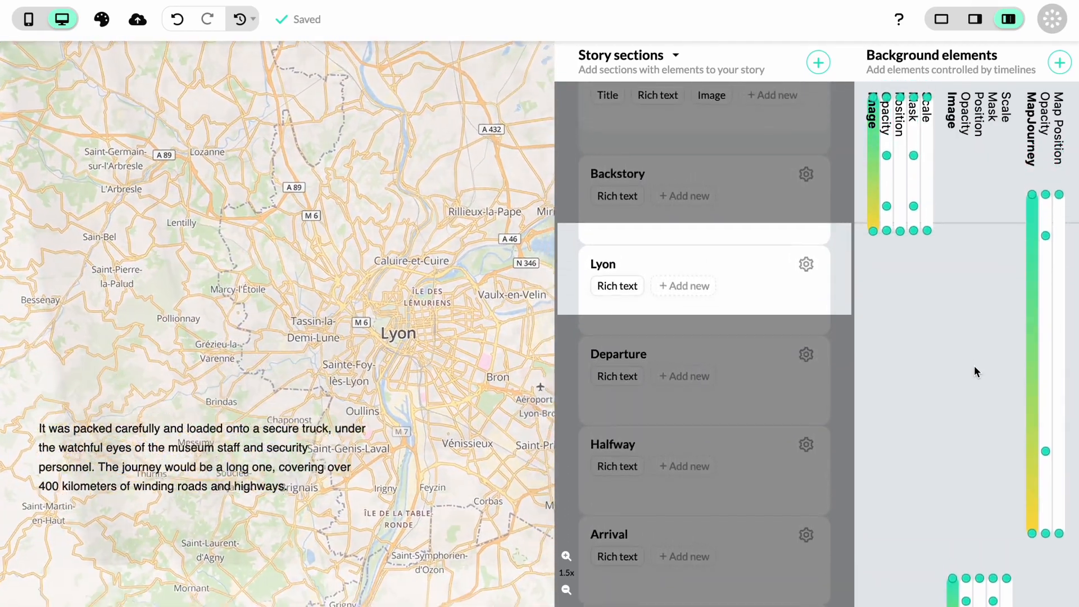
# Step: Add a second Lyon Map Position keyframe level with the map journey's second Opacity keyframe, and check the Backstory-to-Lyon transition
pyautogui.scroll(-1, 980, 343)
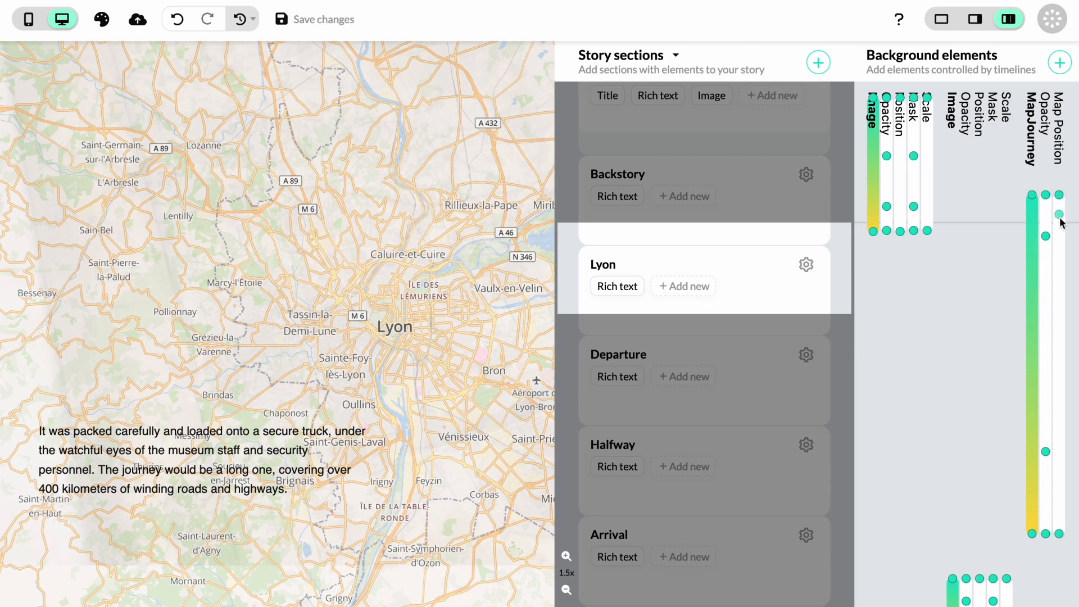
pyautogui.moveTo(1061, 232); pyautogui.dragTo(1060, 236)
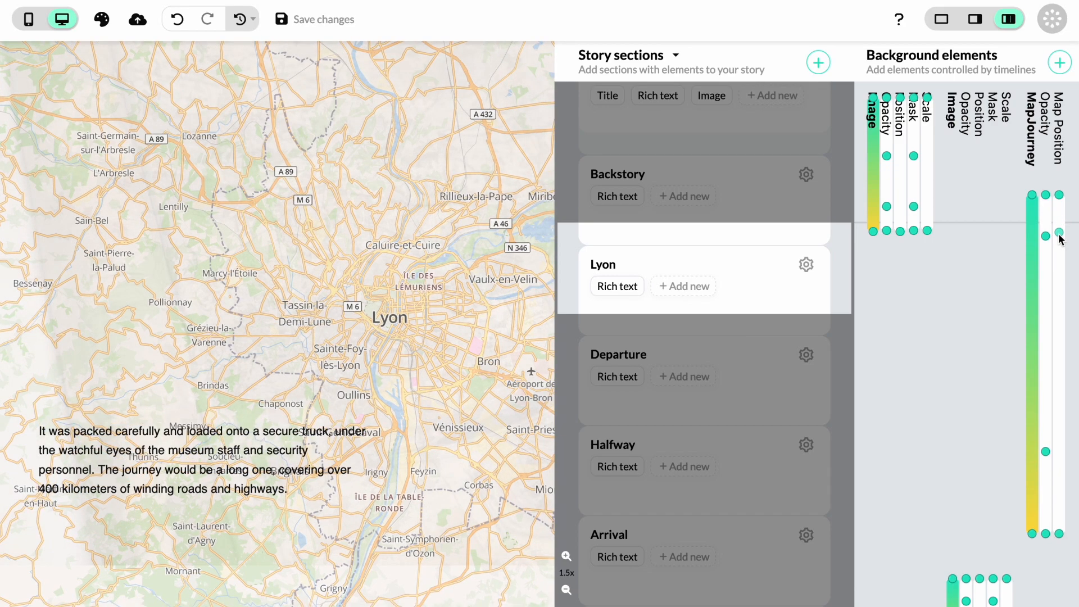
pyautogui.scroll(3, 955, 281)
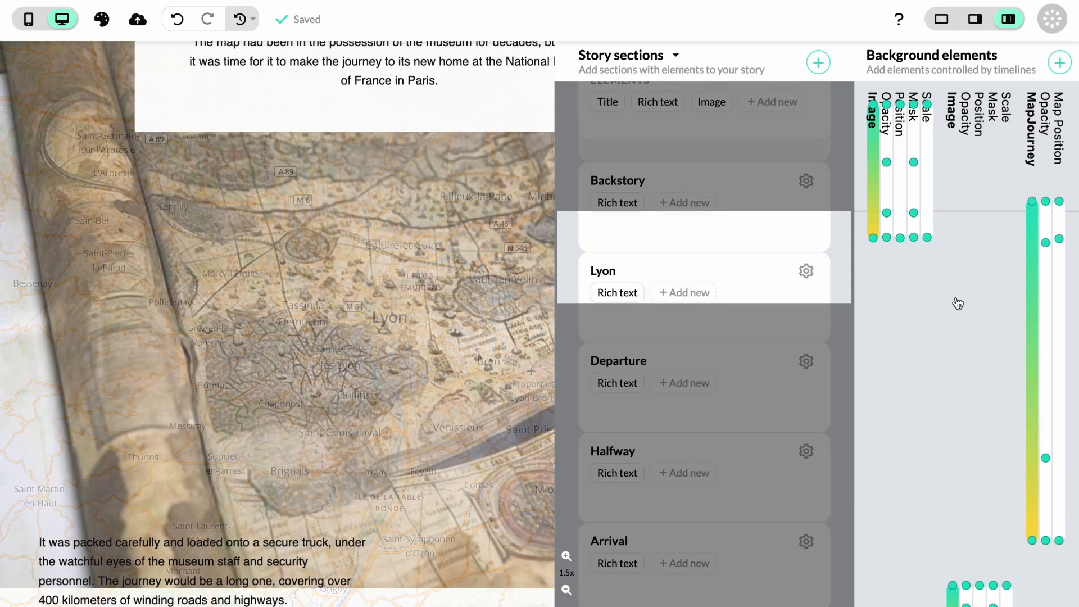
pyautogui.scroll(-3, 955, 313)
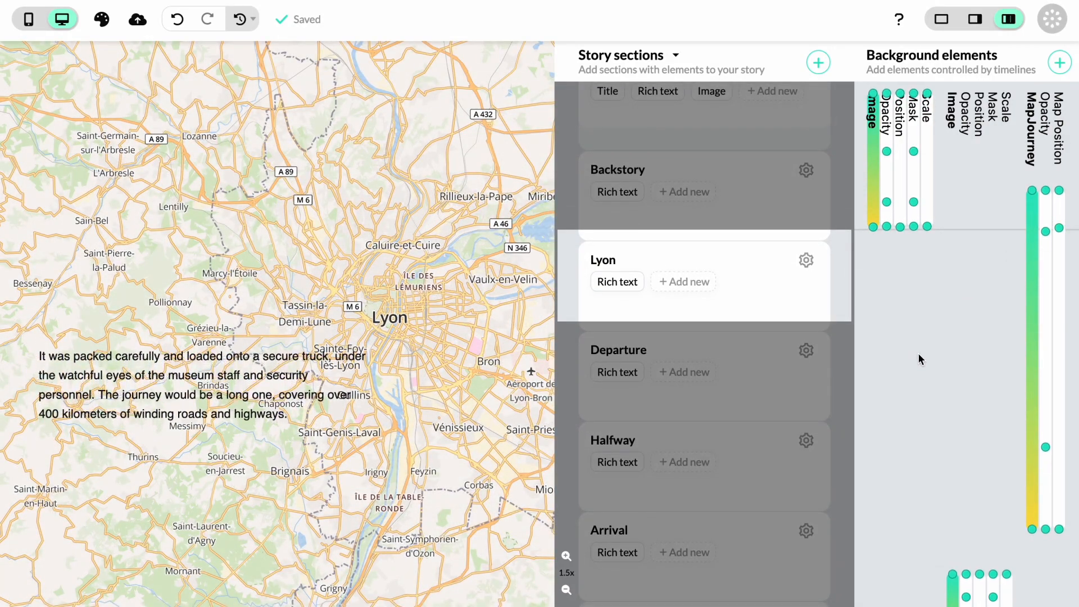
# Step: Add a third Map Position keyframe in the Lyon section and save it zoomed out to the region, centred on Lyon
pyautogui.scroll(-2, 922, 346)
pyautogui.scroll(1, 930, 344)
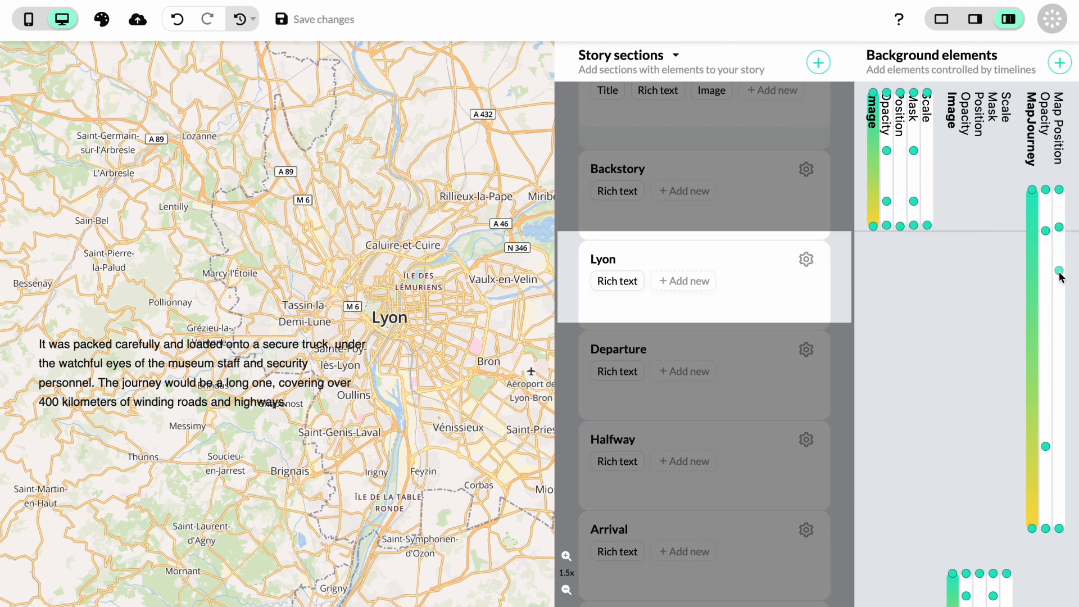
pyautogui.click(1061, 274)
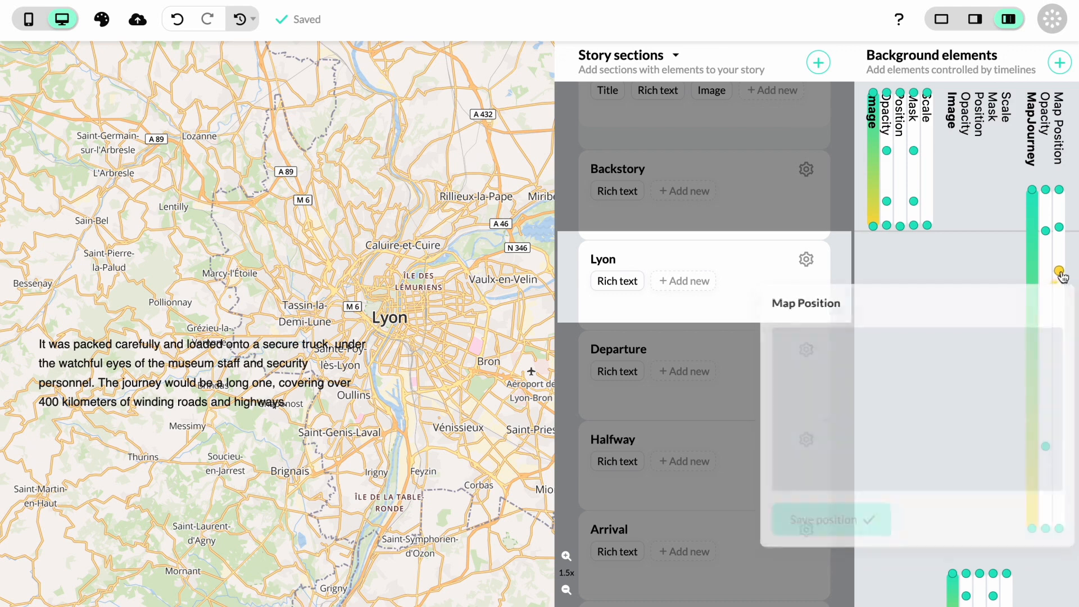
pyautogui.scroll(-5, 910, 402)
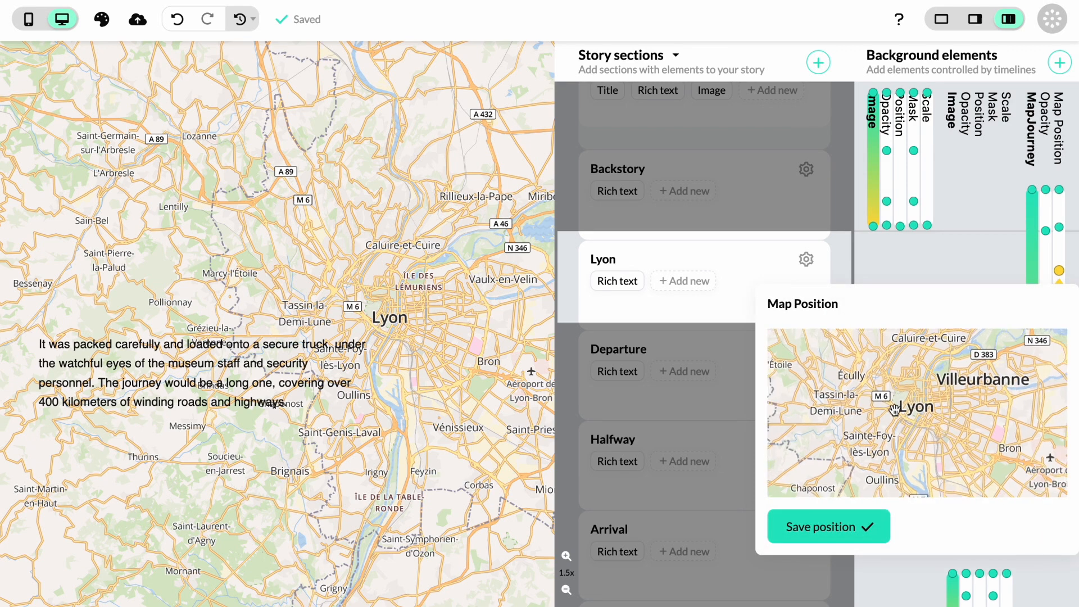
pyautogui.scroll(-5, 899, 407)
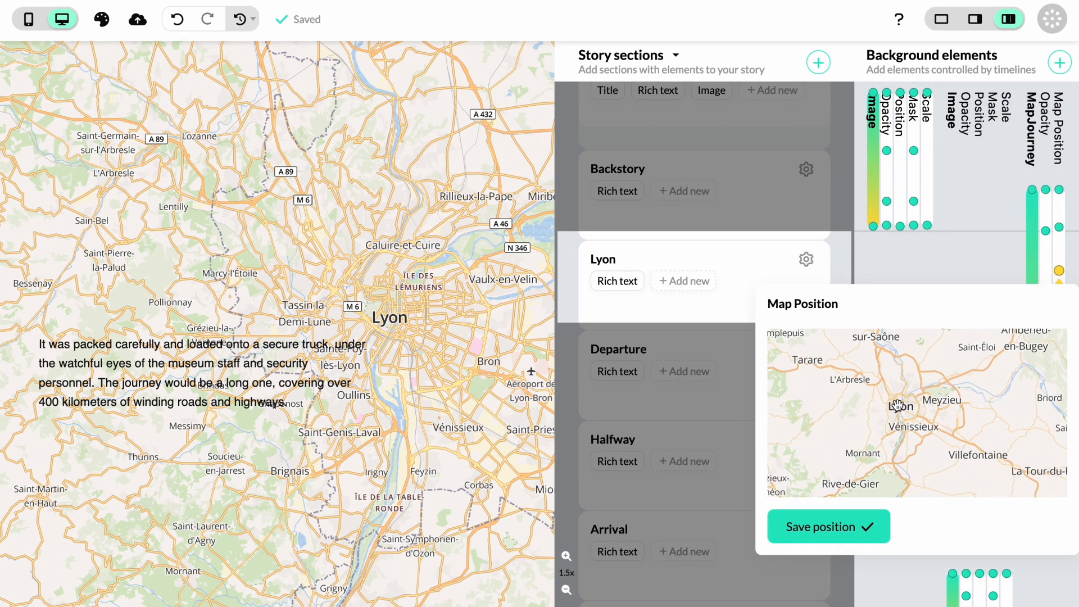
pyautogui.moveTo(917, 420); pyautogui.dragTo(921, 412)
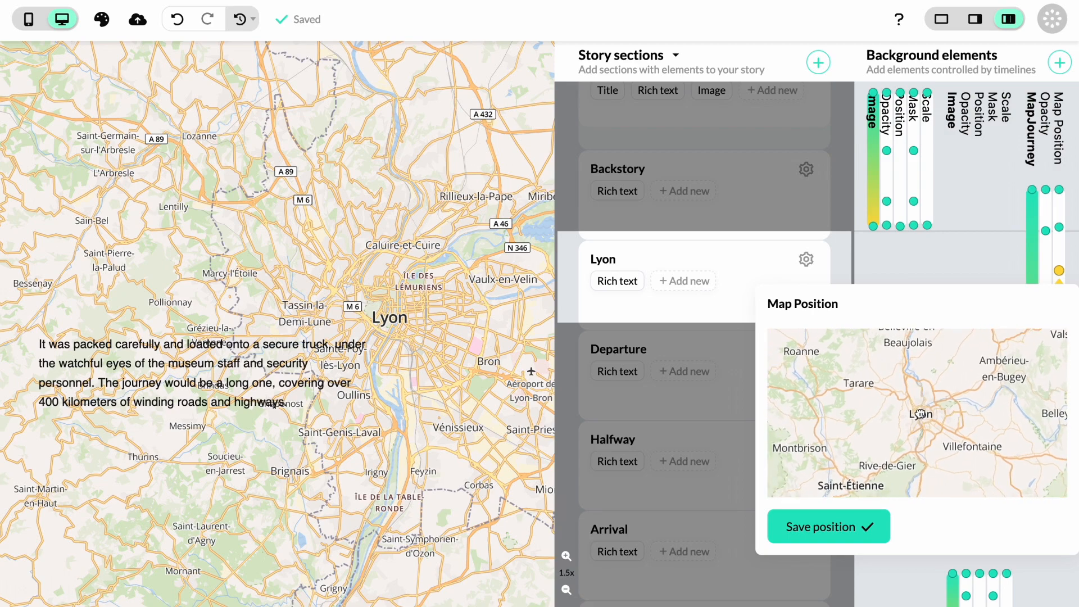
pyautogui.click(841, 527)
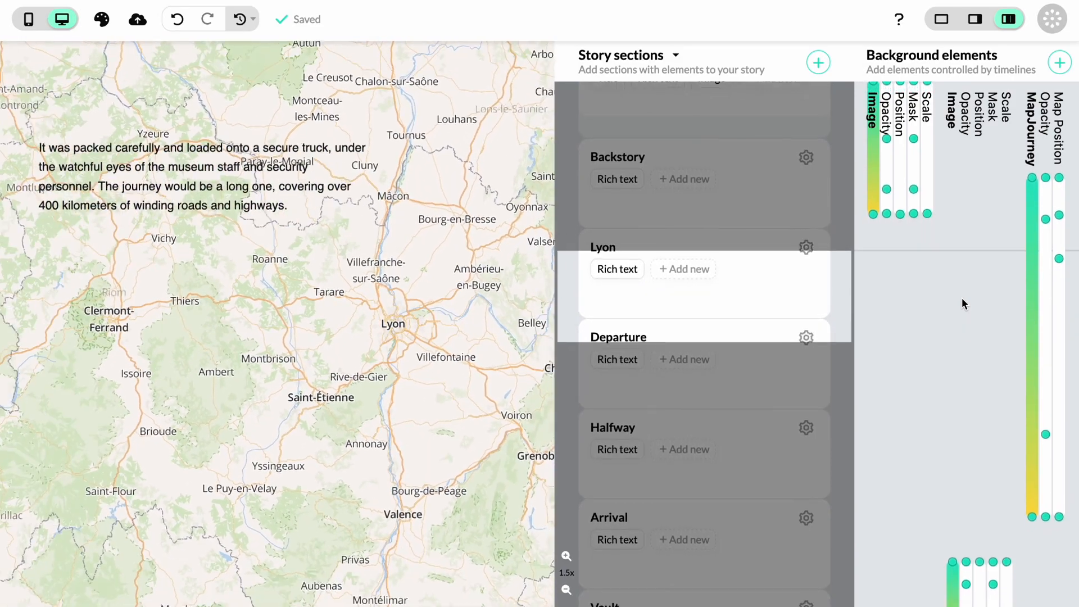
# Step: Shift the zoomed-out Lyon Map Position keyframe further along the timeline, near the end of the Lyon section
pyautogui.scroll(-3, 962, 298)
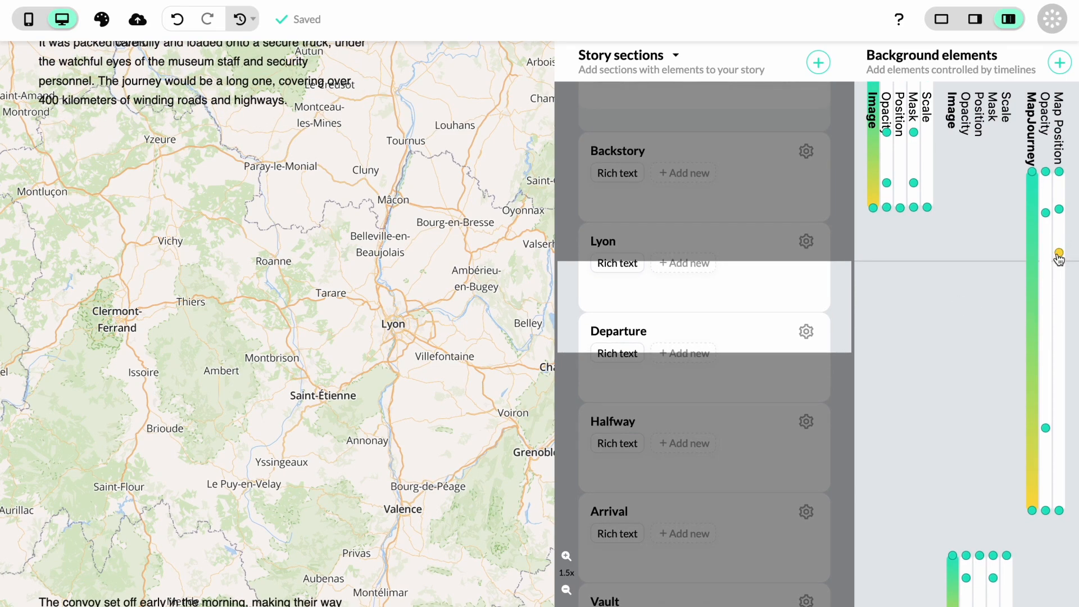
pyautogui.click(1058, 296)
pyautogui.scroll(-1, 941, 303)
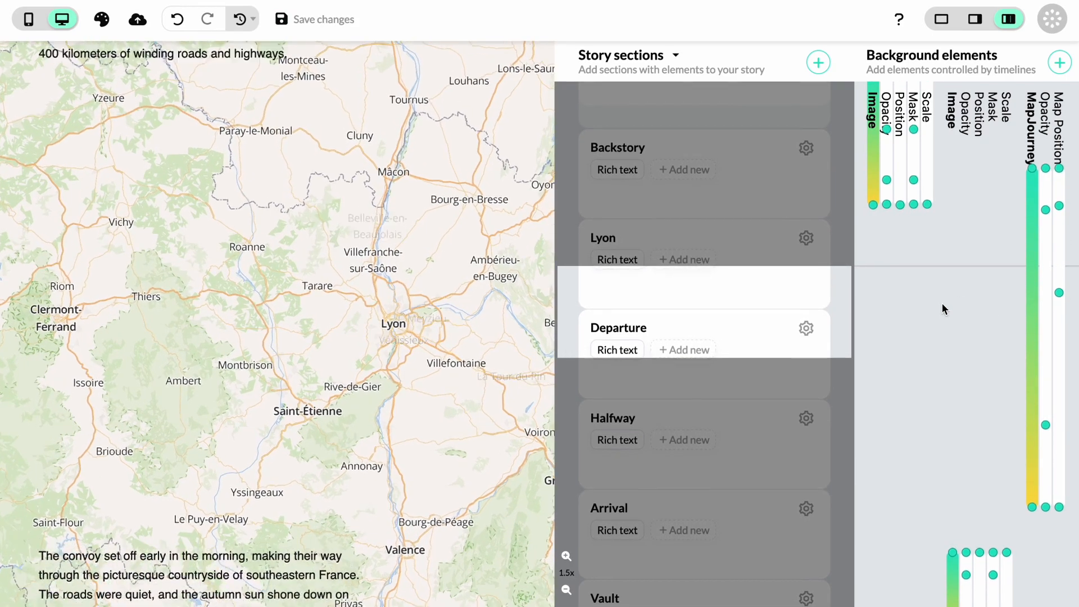
# Step: Preview the story from Lyon through Halfway and back to Departure, examining the map's zoom-out and travel towards Paris
pyautogui.scroll(3, 942, 302)
pyautogui.scroll(-2, 944, 301)
pyautogui.scroll(-5, 945, 296)
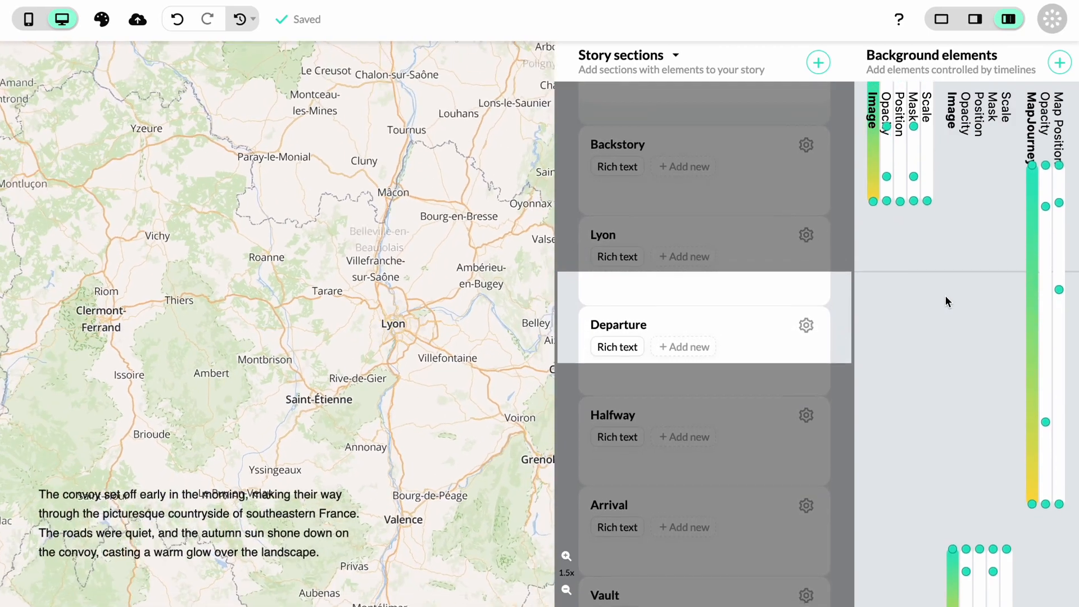
pyautogui.scroll(-3, 945, 296)
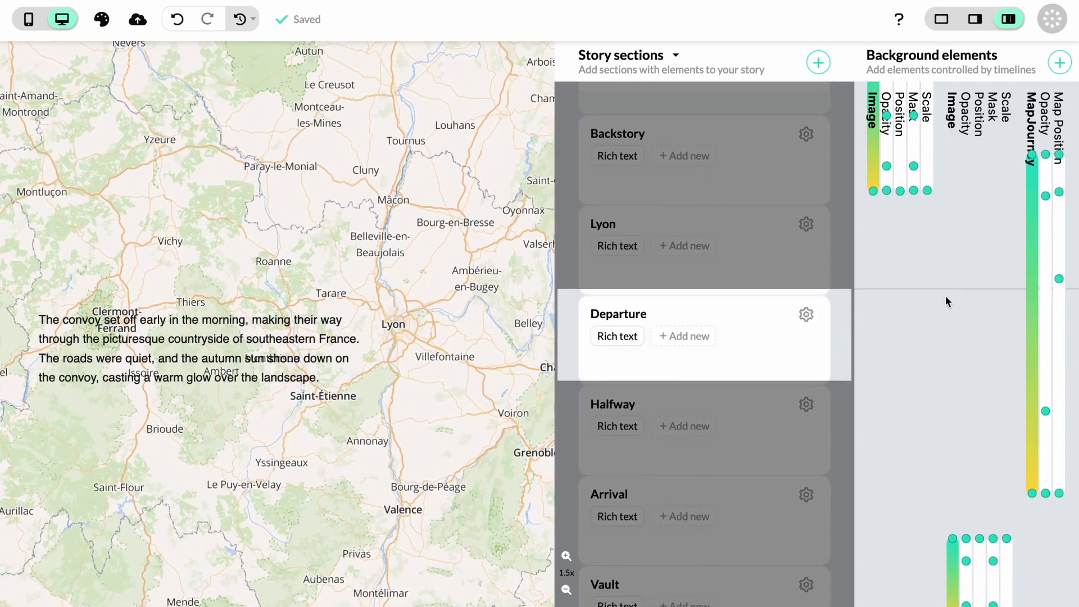
pyautogui.scroll(-2, 945, 296)
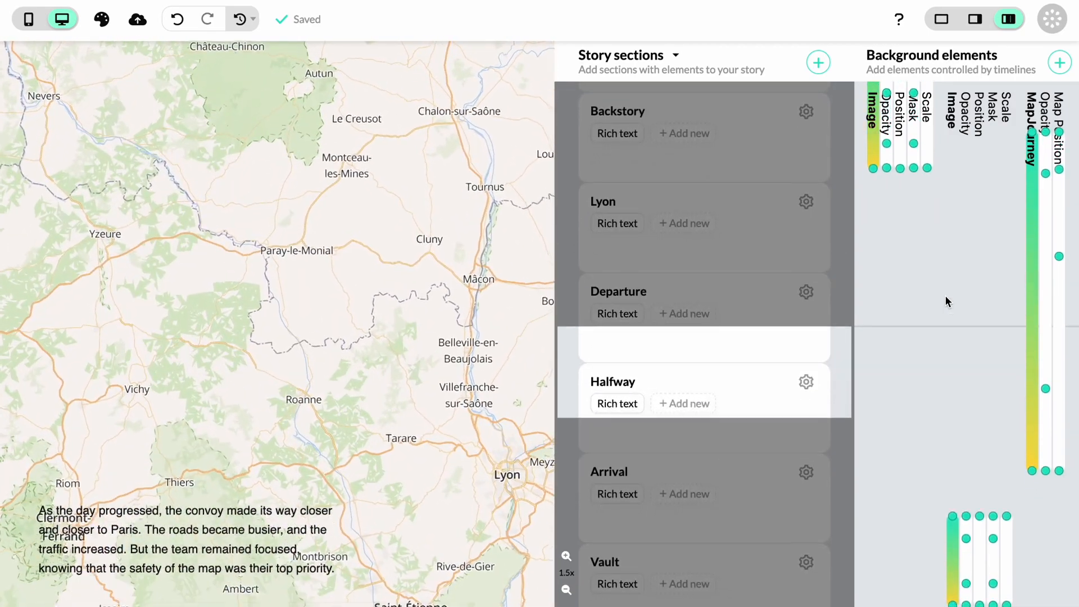
pyautogui.scroll(-3, 945, 296)
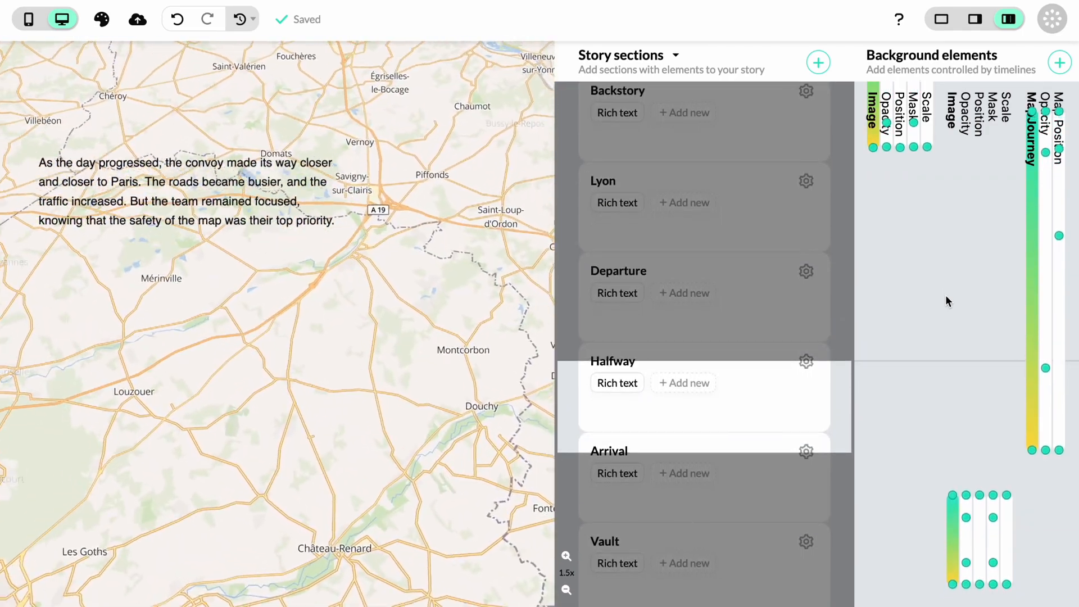
pyautogui.scroll(1, 945, 296)
pyautogui.scroll(5, 945, 295)
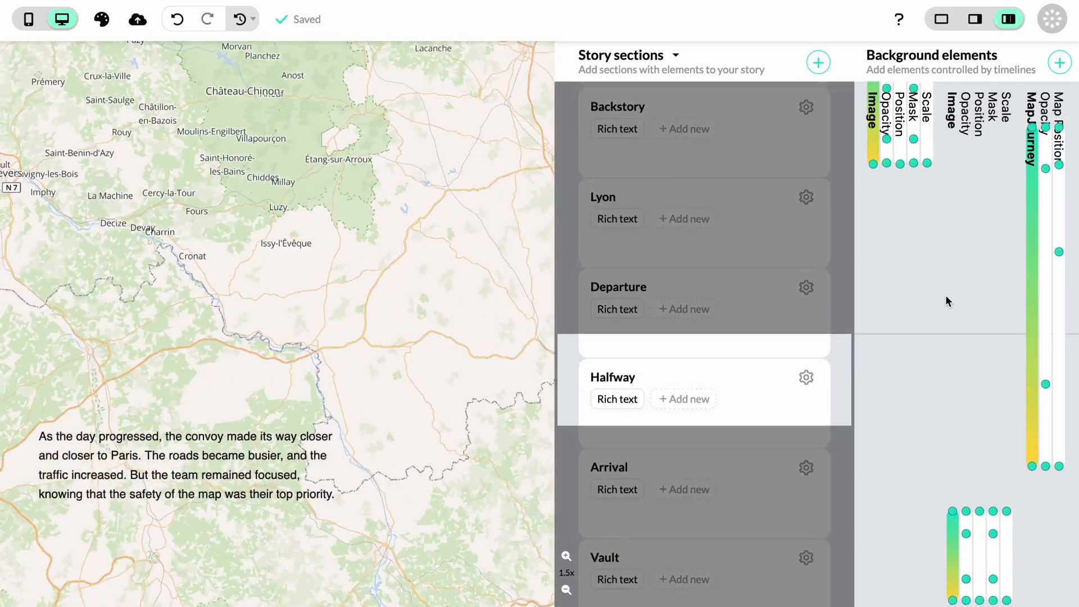
pyautogui.scroll(2, 945, 296)
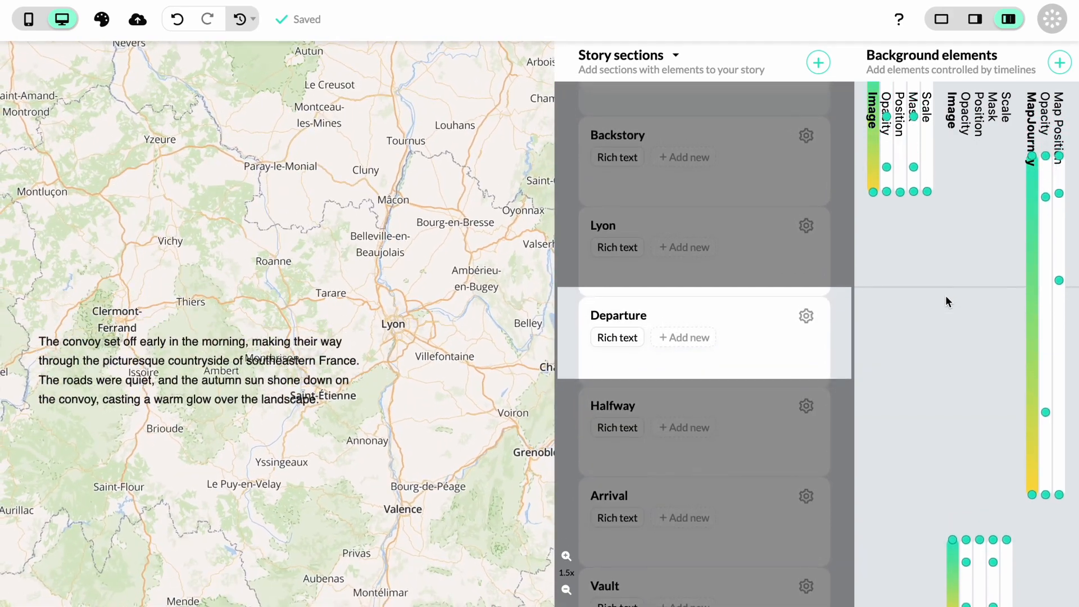
# Step: Duplicate the zoomed-out Lyon Map Position keyframe and place the copy in the Halfway section, level with the third Opacity keyframe
pyautogui.click(1058, 281)
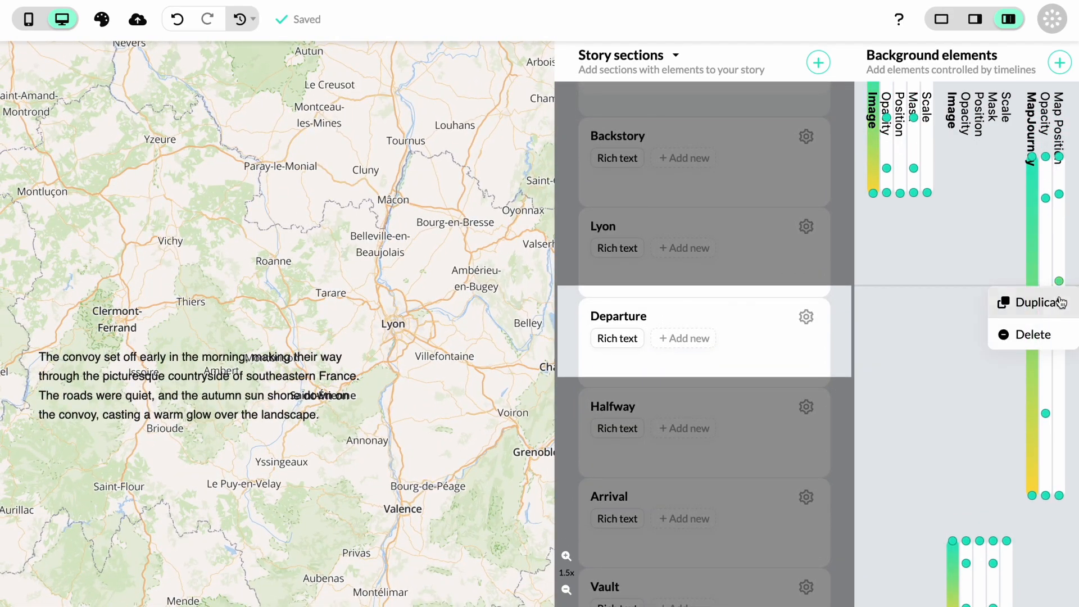
pyautogui.click(1050, 307)
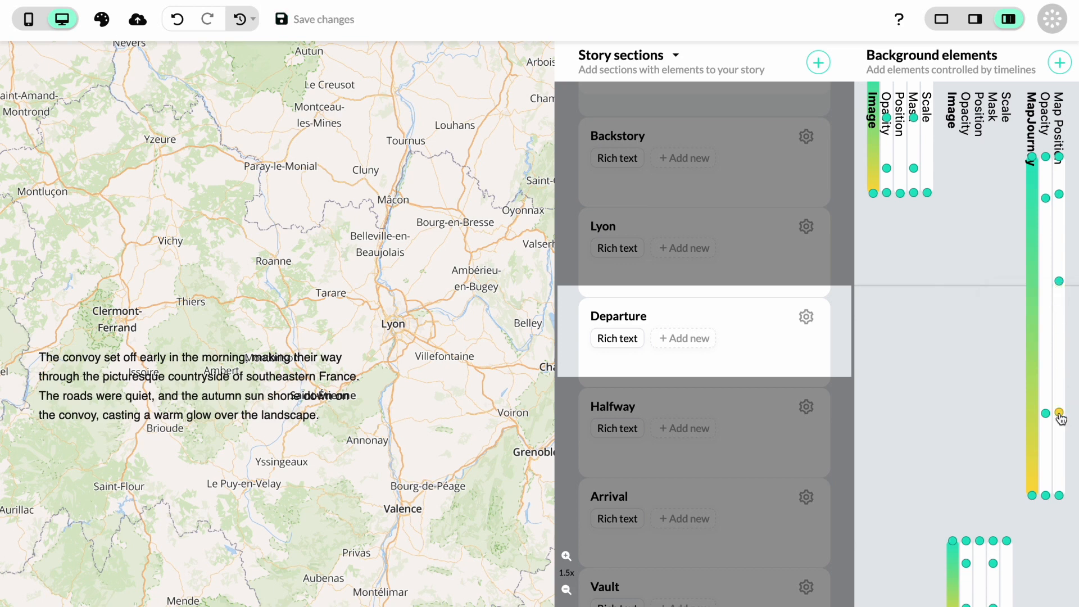
# Step: Recentre the Halfway section's Map Position keyframe on Paris and save the position
pyautogui.click(1059, 414)
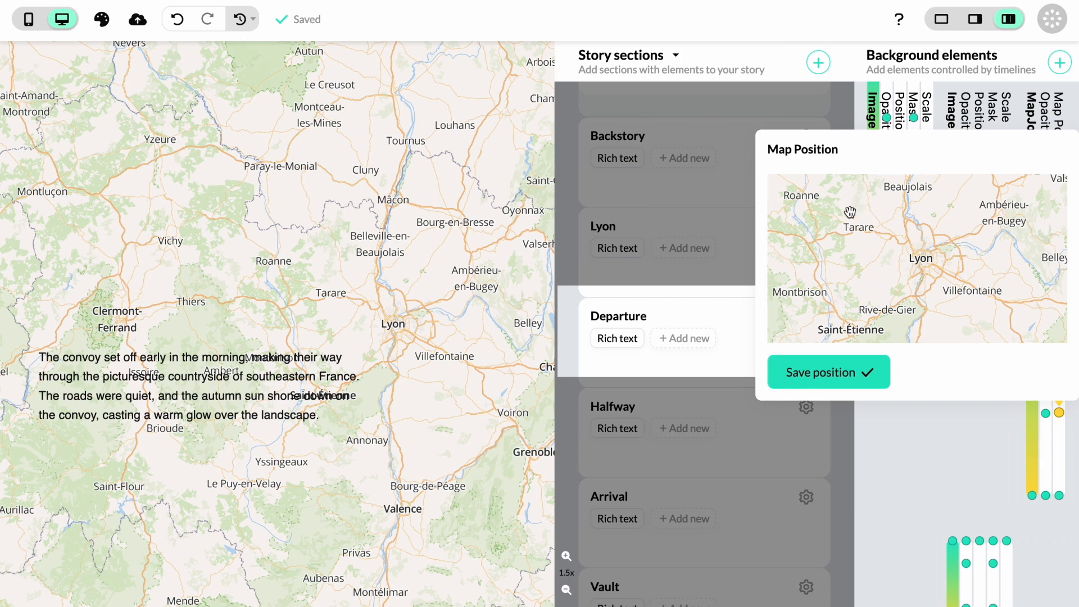
pyautogui.moveTo(848, 211); pyautogui.dragTo(903, 262)
pyautogui.moveTo(815, 186); pyautogui.dragTo(910, 241)
pyautogui.moveTo(803, 228); pyautogui.dragTo(908, 275)
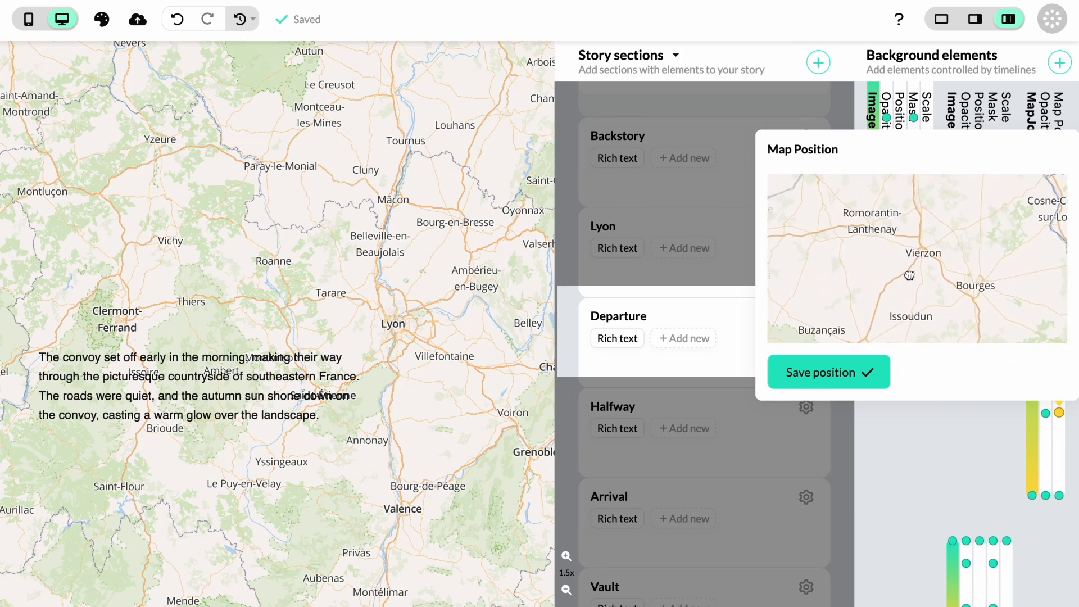
pyautogui.moveTo(821, 200); pyautogui.dragTo(917, 250)
pyautogui.moveTo(876, 196); pyautogui.dragTo(980, 275)
pyautogui.moveTo(814, 191); pyautogui.dragTo(908, 243)
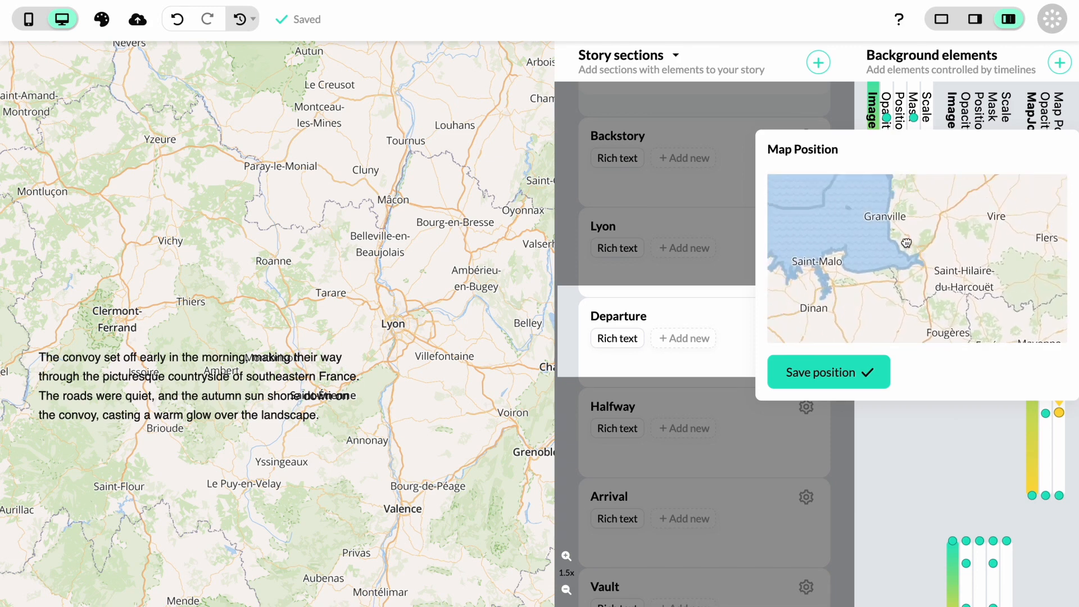
pyautogui.moveTo(1042, 225); pyautogui.dragTo(922, 253)
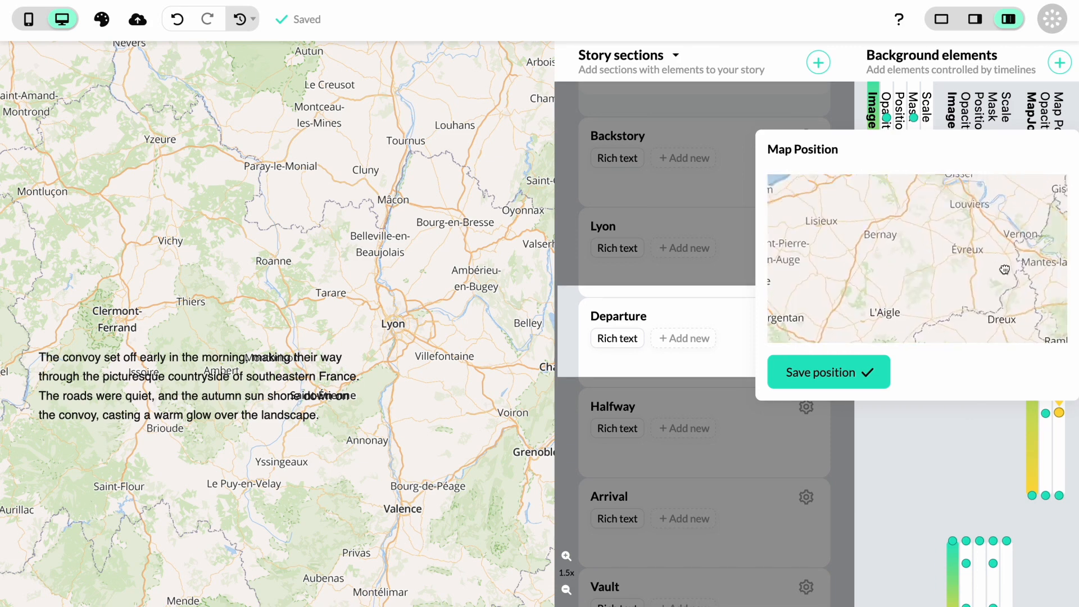
pyautogui.moveTo(989, 236); pyautogui.dragTo(932, 280)
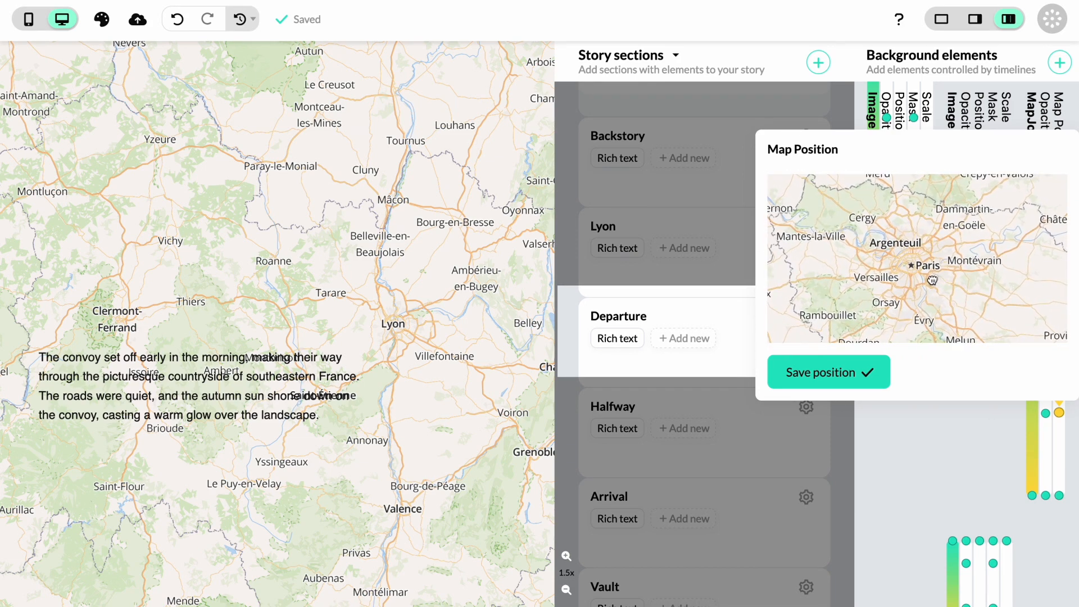
pyautogui.click(841, 374)
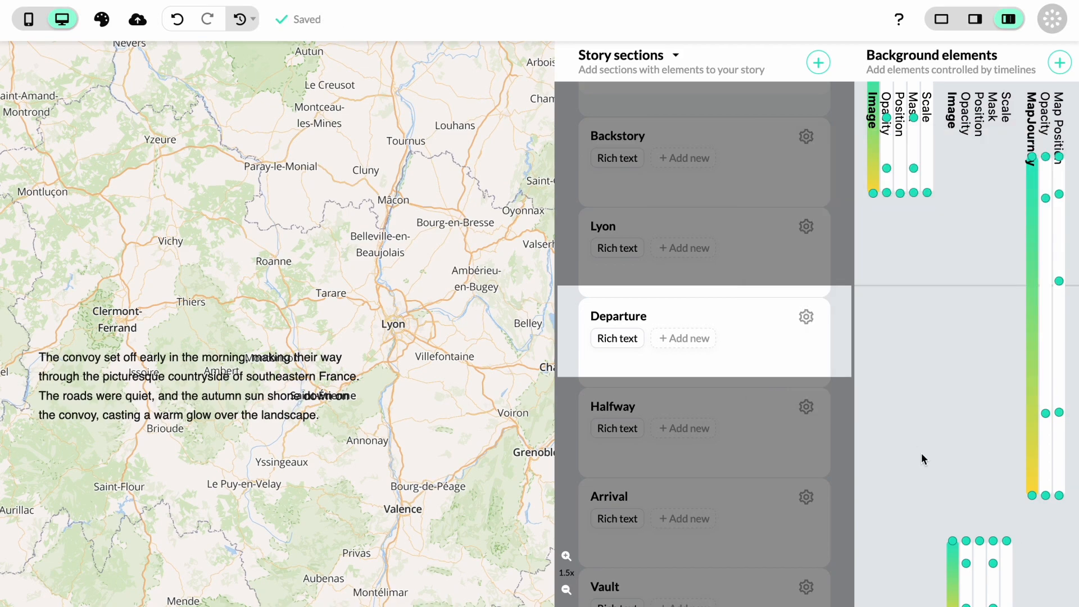
# Step: Move the map journey's third Opacity keyframe to the Arrival section, level with the last Map Position keyframe
pyautogui.scroll(-5, 922, 453)
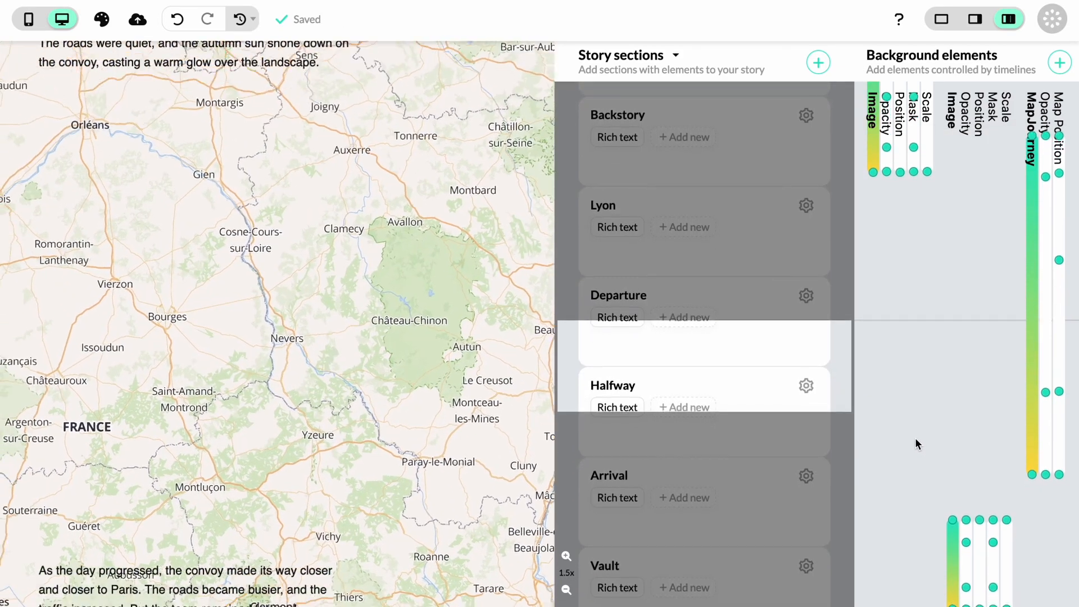
pyautogui.scroll(-4, 915, 436)
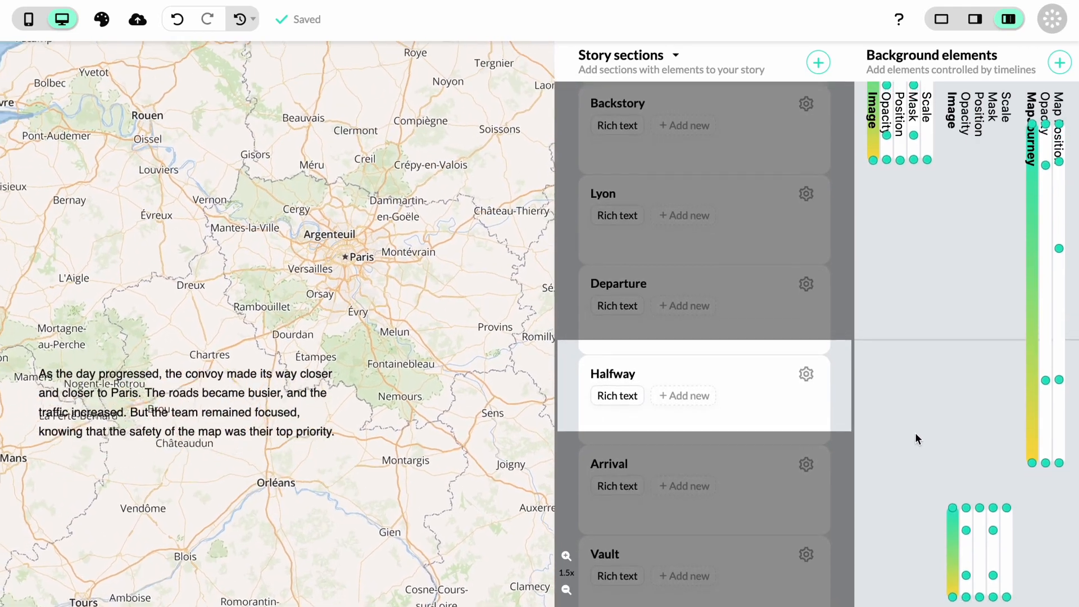
pyautogui.scroll(-3, 917, 427)
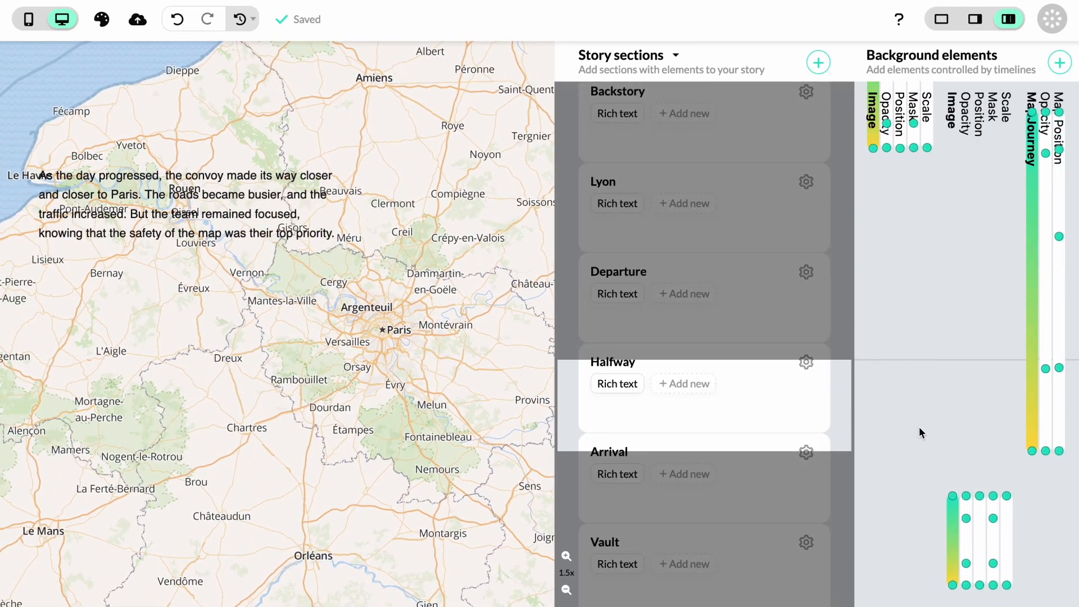
pyautogui.scroll(-4, 918, 427)
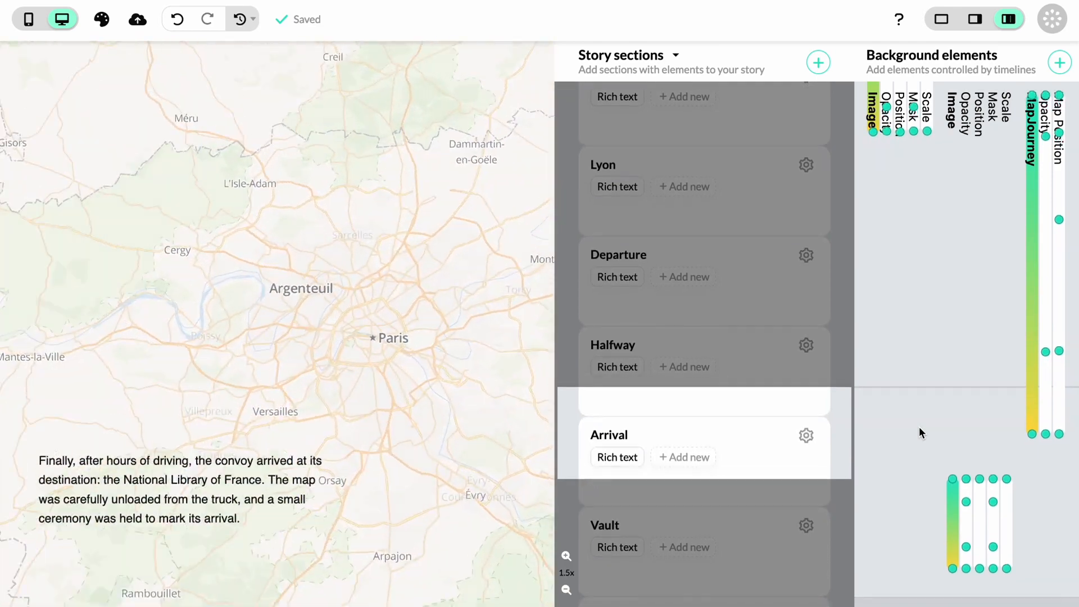
pyautogui.scroll(-3, 918, 427)
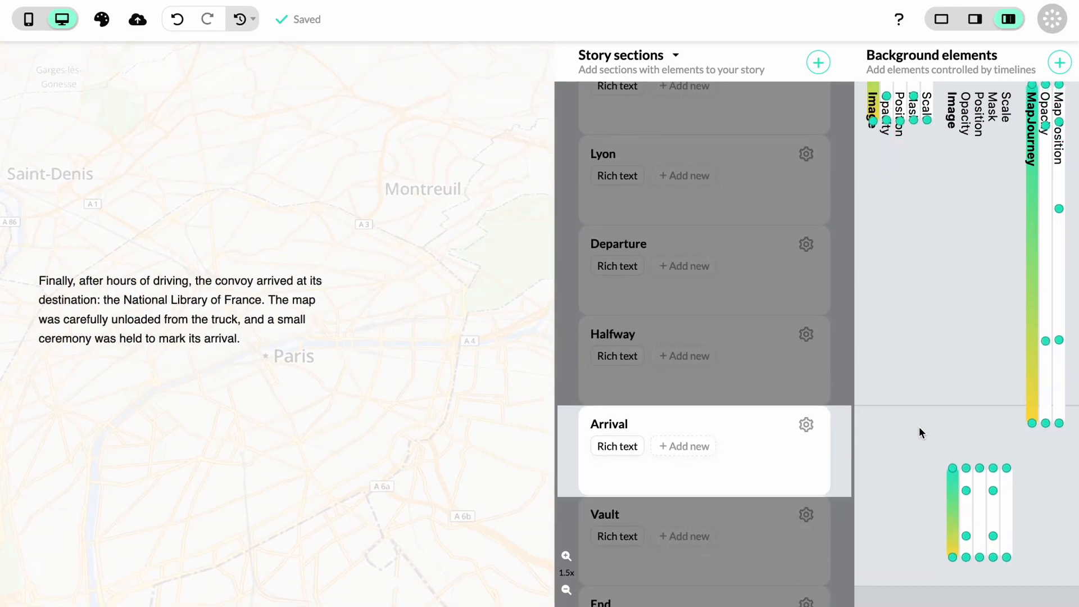
pyautogui.scroll(-2, 919, 426)
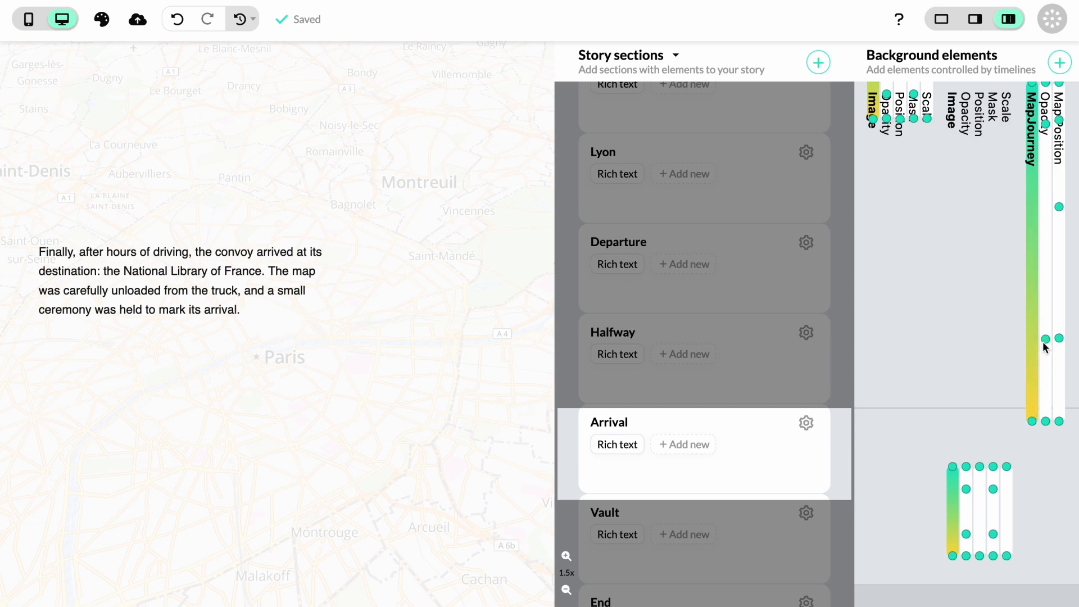
pyautogui.moveTo(1045, 340); pyautogui.dragTo(1045, 421)
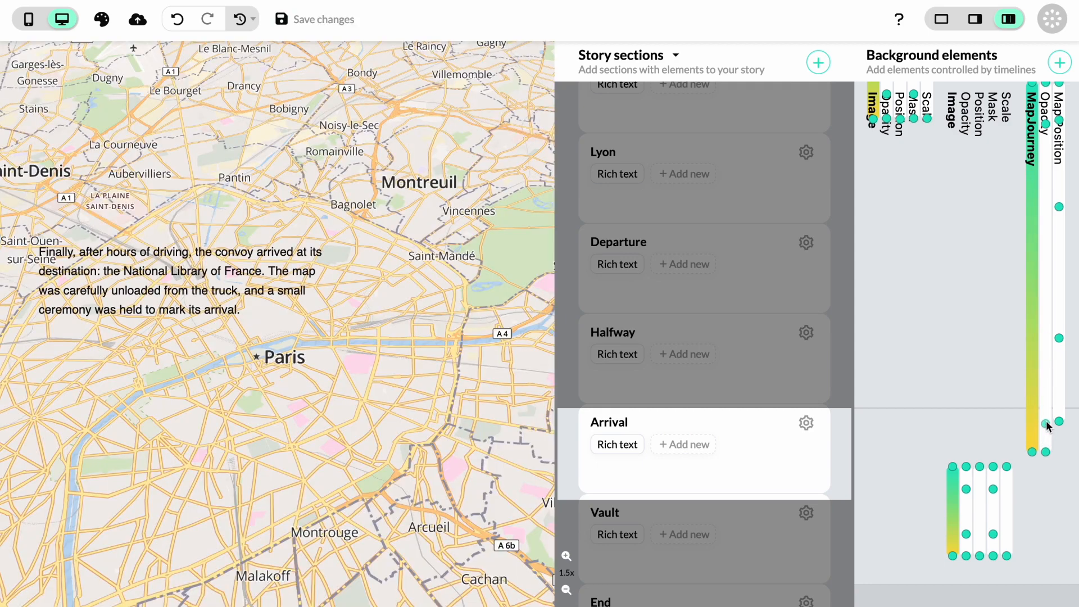
pyautogui.scroll(-1, 1037, 487)
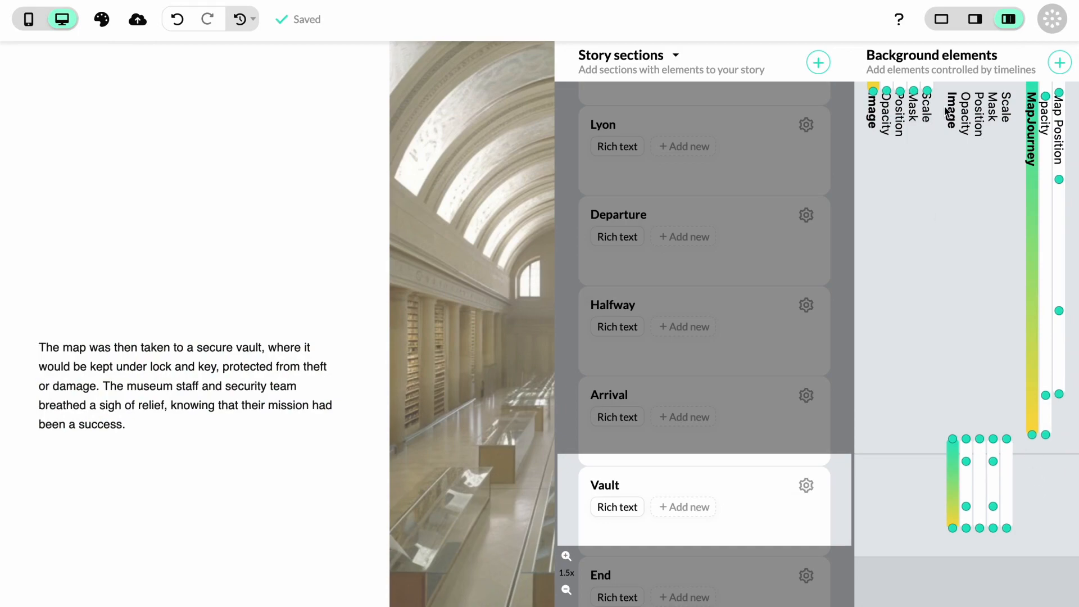
# Step: Preview the story at full size through Lyon, Departure, Halfway and Arrival, examining the map's fade-in, zooming and travel to Paris
pyautogui.click(937, 25)
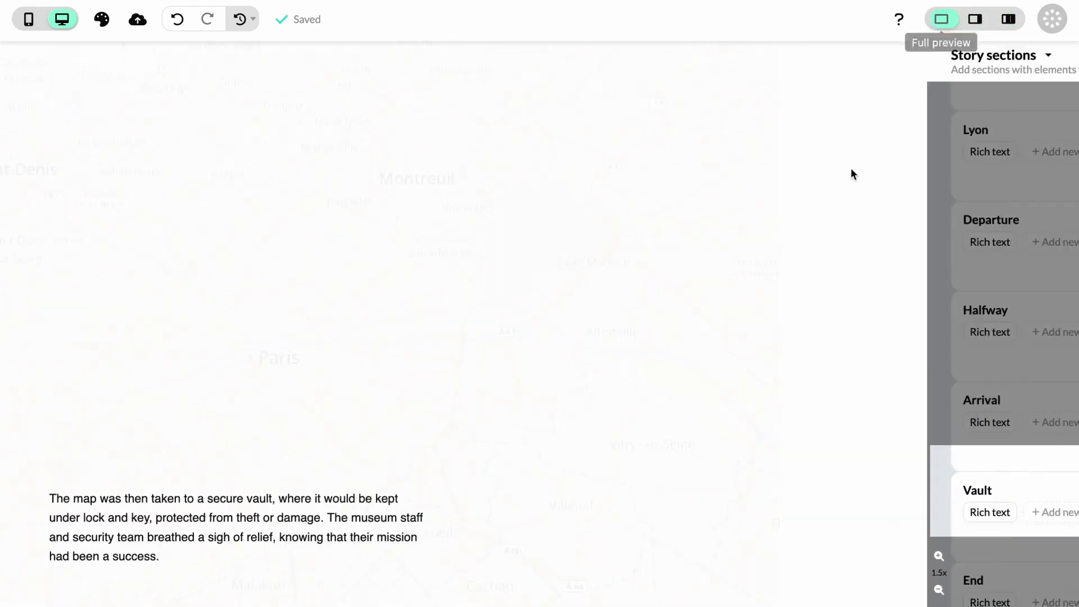
pyautogui.scroll(10, 823, 290)
pyautogui.scroll(6, 820, 298)
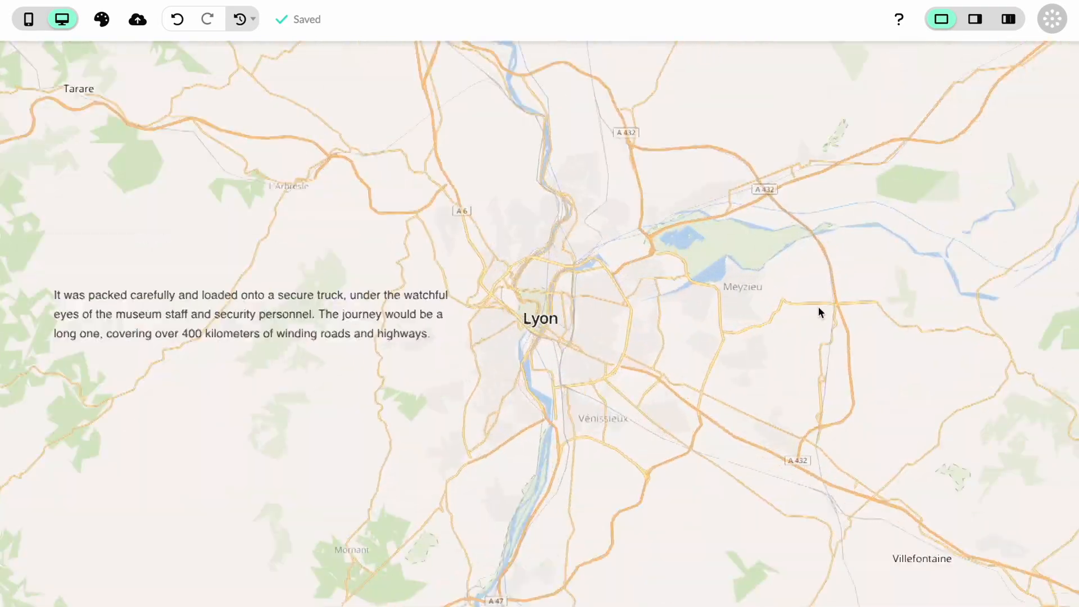
pyautogui.scroll(-2, 817, 307)
pyautogui.scroll(-5, 817, 306)
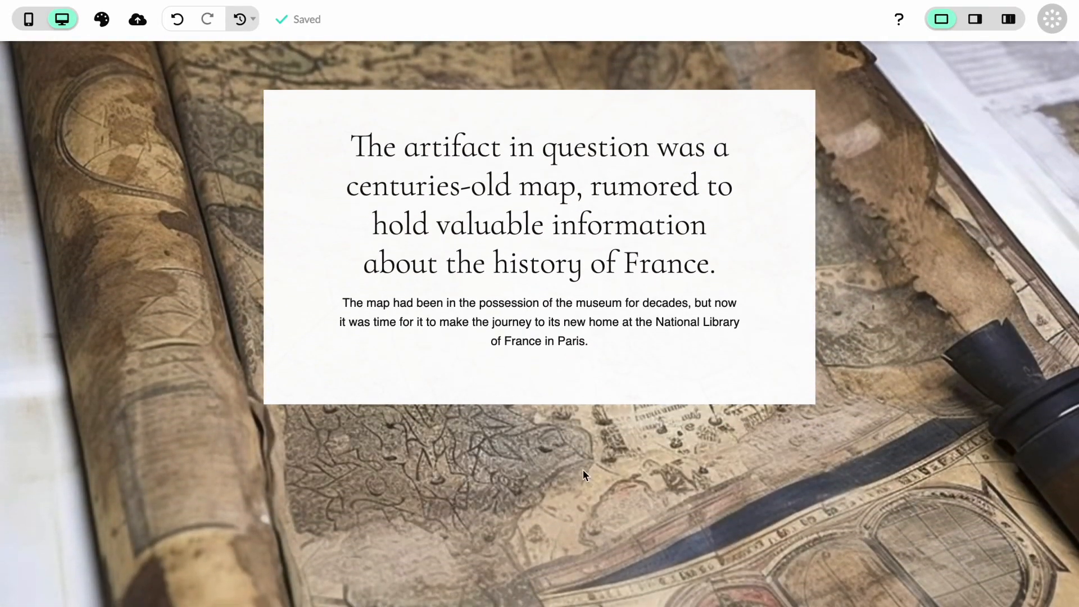
pyautogui.scroll(-3, 579, 457)
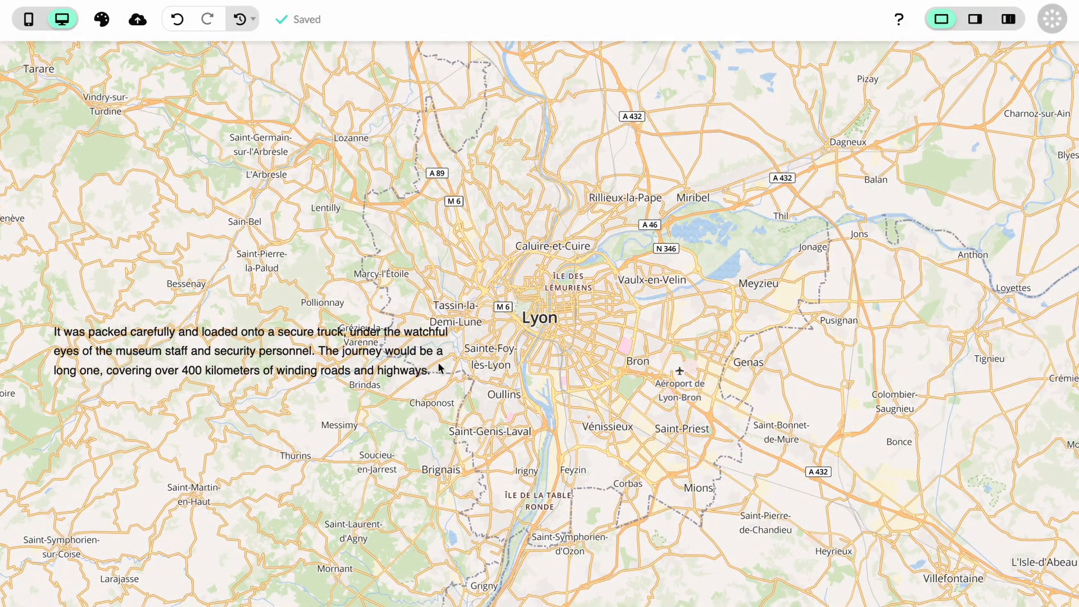
pyautogui.scroll(-5, 439, 360)
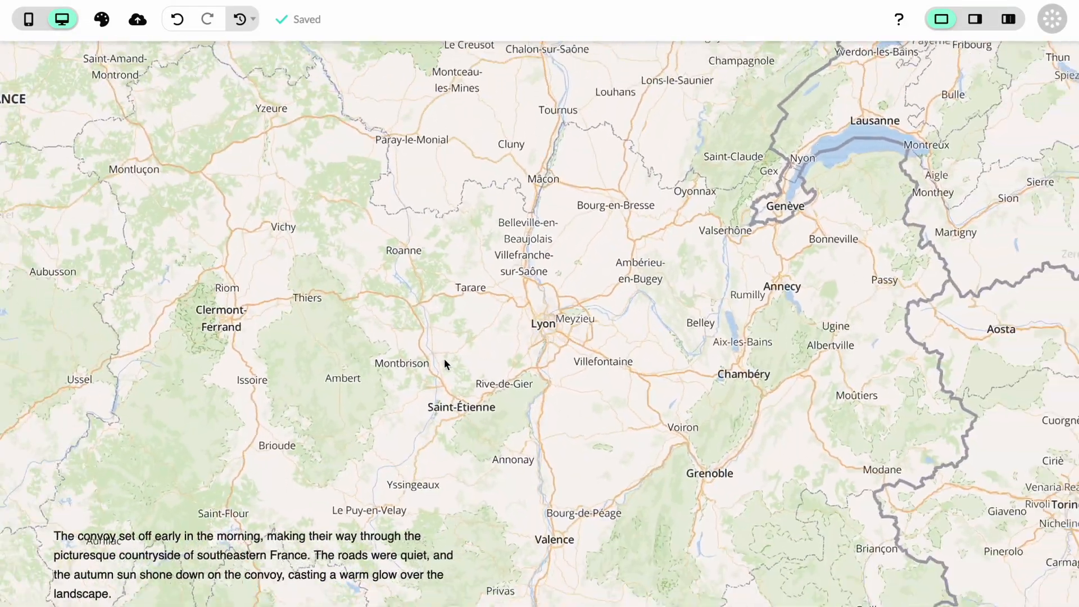
pyautogui.scroll(-4, 445, 361)
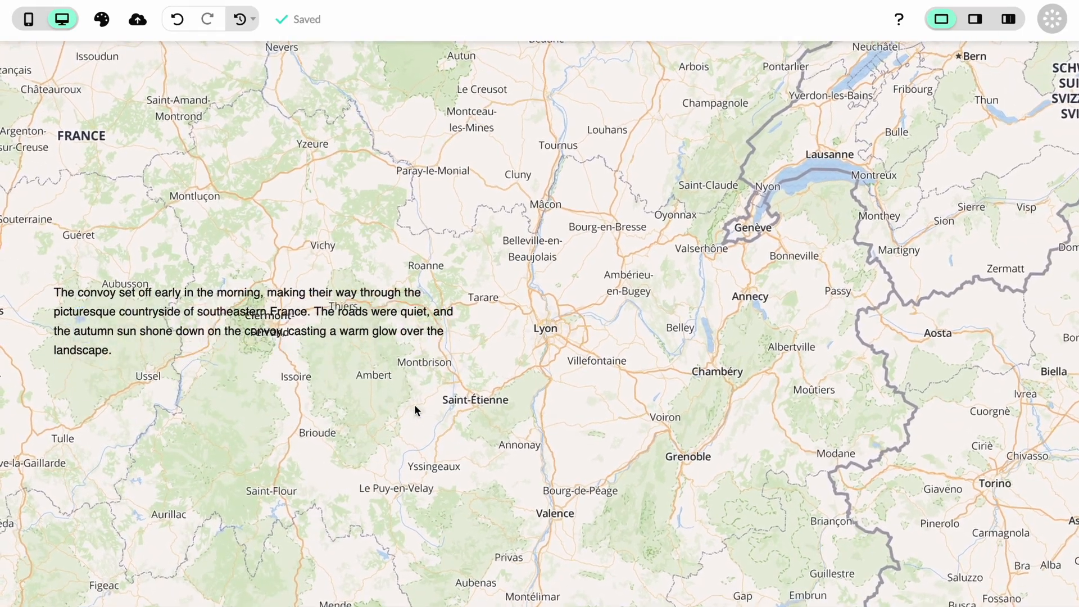
pyautogui.scroll(-5, 415, 406)
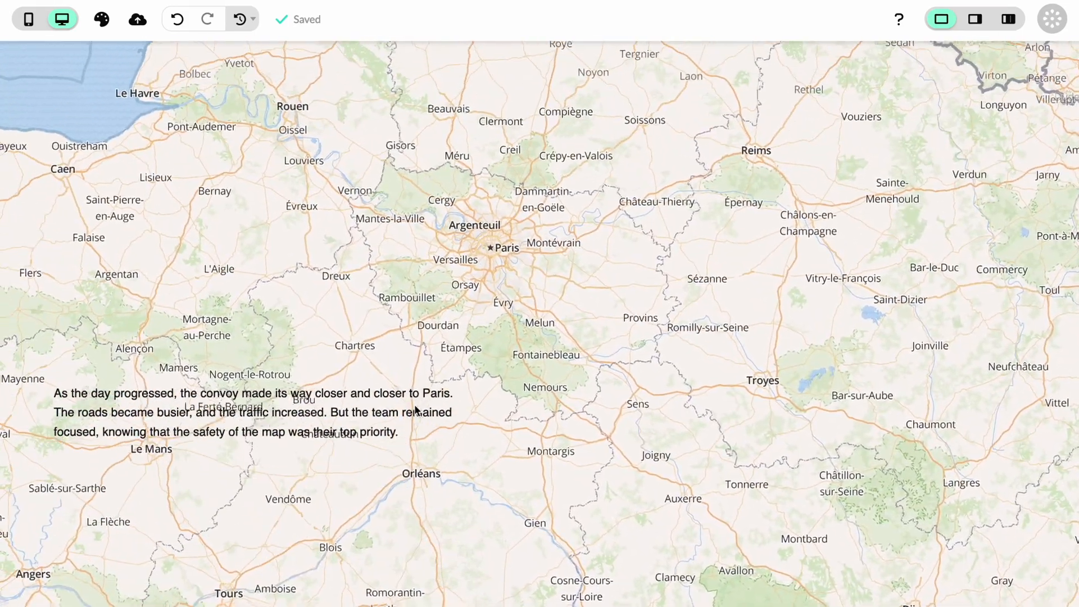
pyautogui.scroll(-5, 415, 410)
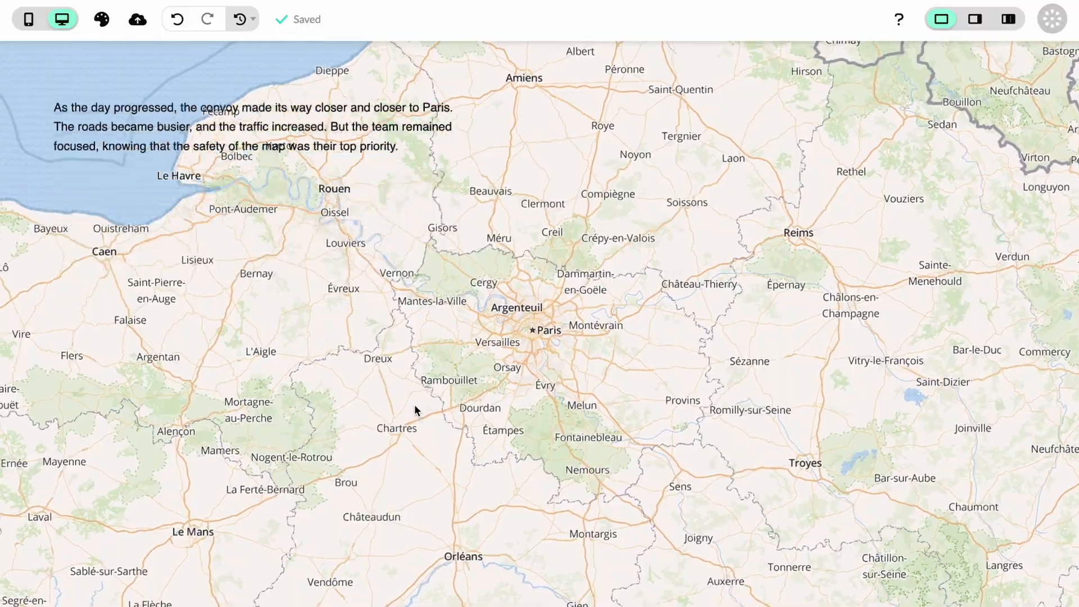
pyautogui.scroll(-5, 415, 409)
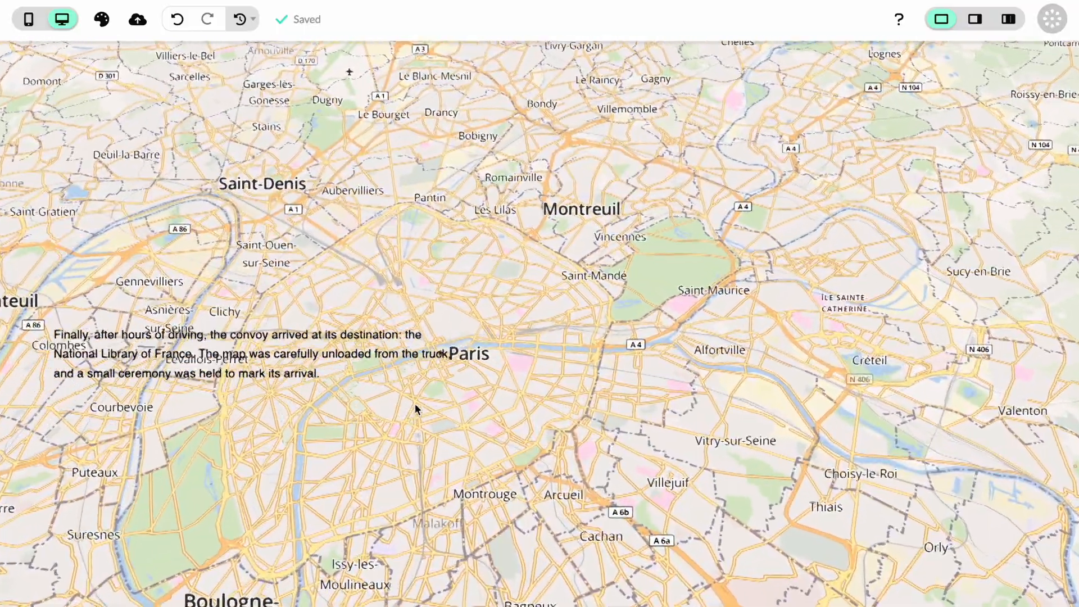
pyautogui.scroll(-3, 414, 403)
pyautogui.scroll(4, 431, 379)
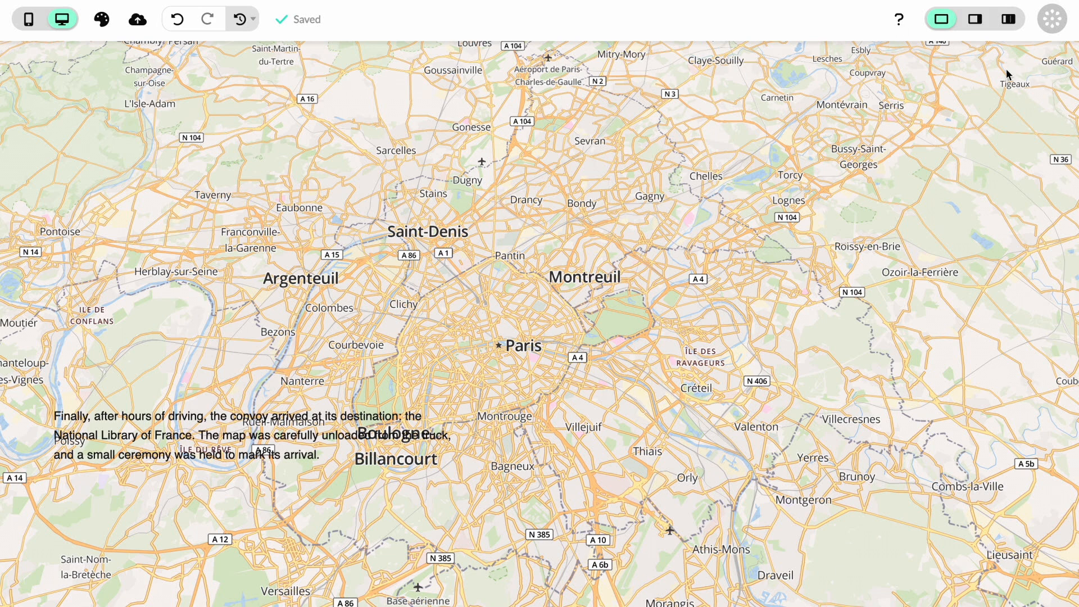
# Step: Set the map journey's frame width to 50 and its horizontal alignment to Right
pyautogui.click(1013, 25)
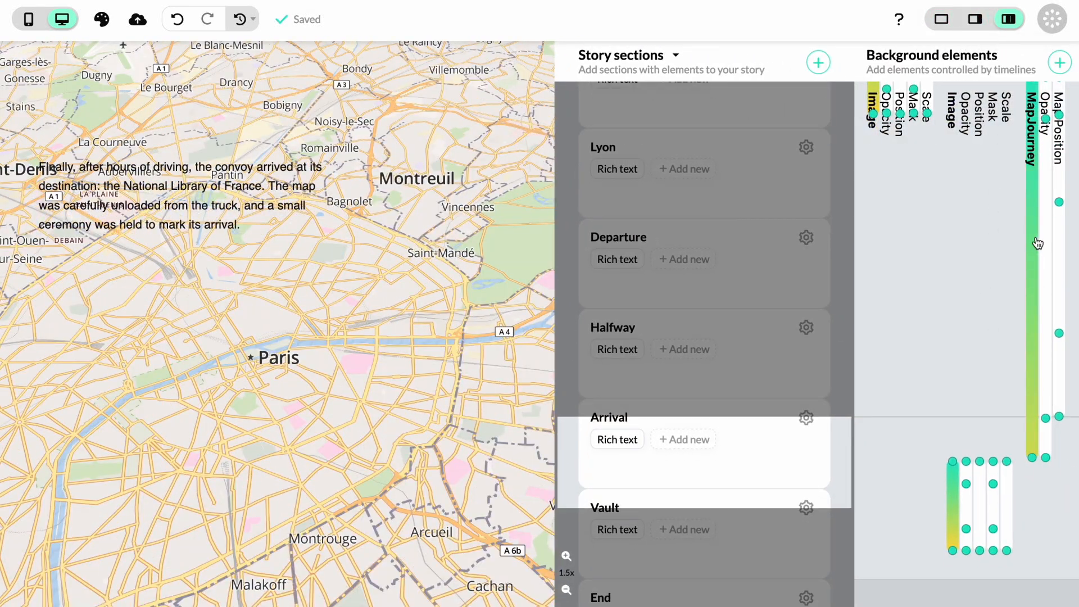
pyautogui.click(1037, 264)
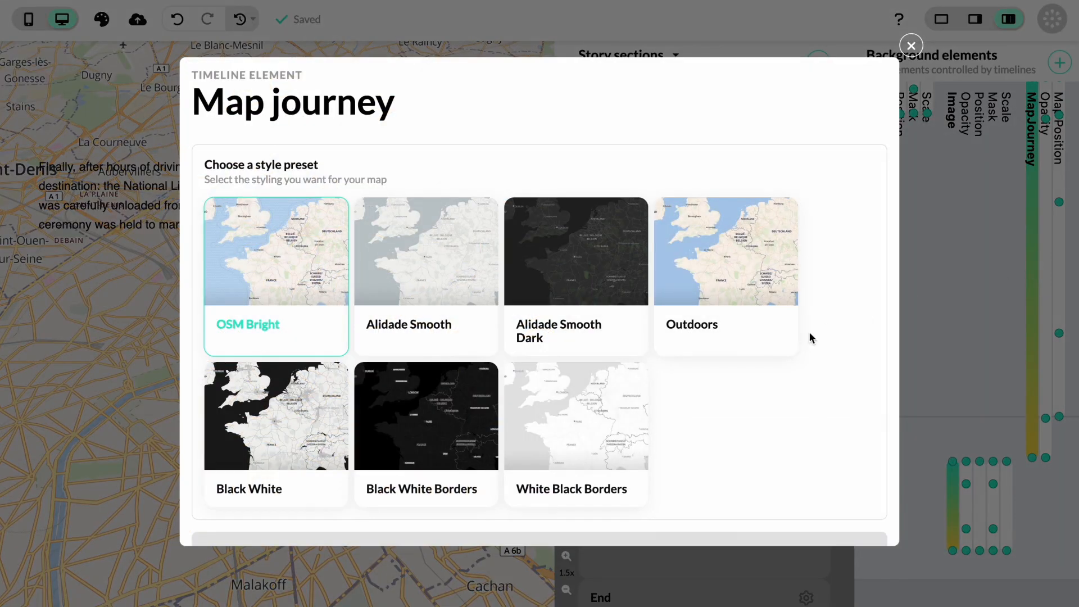
pyautogui.scroll(-7, 812, 345)
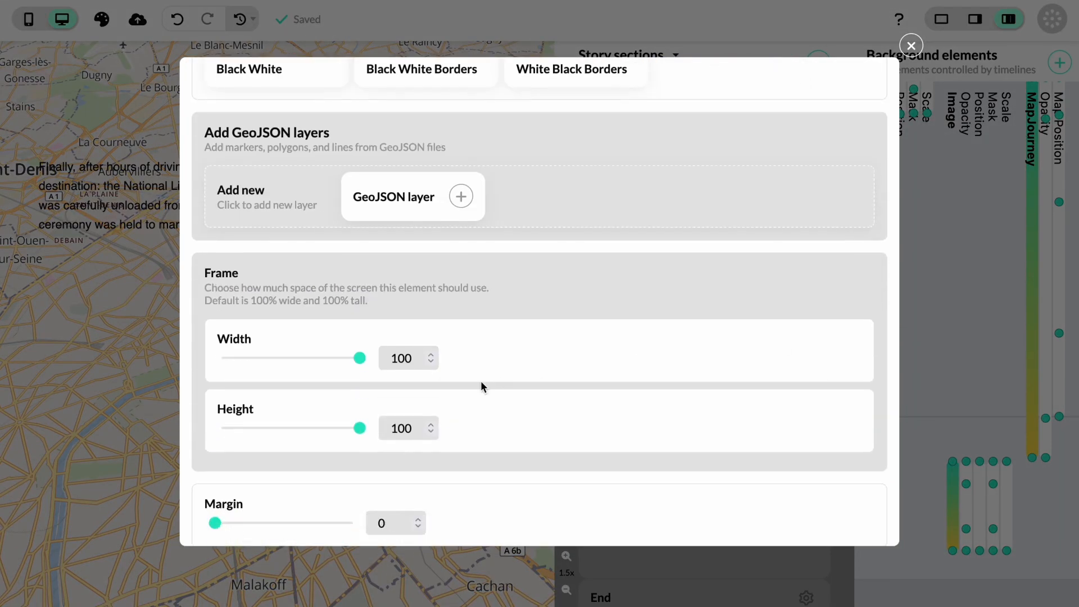
pyautogui.doubleClick(404, 359)
pyautogui.write('50')
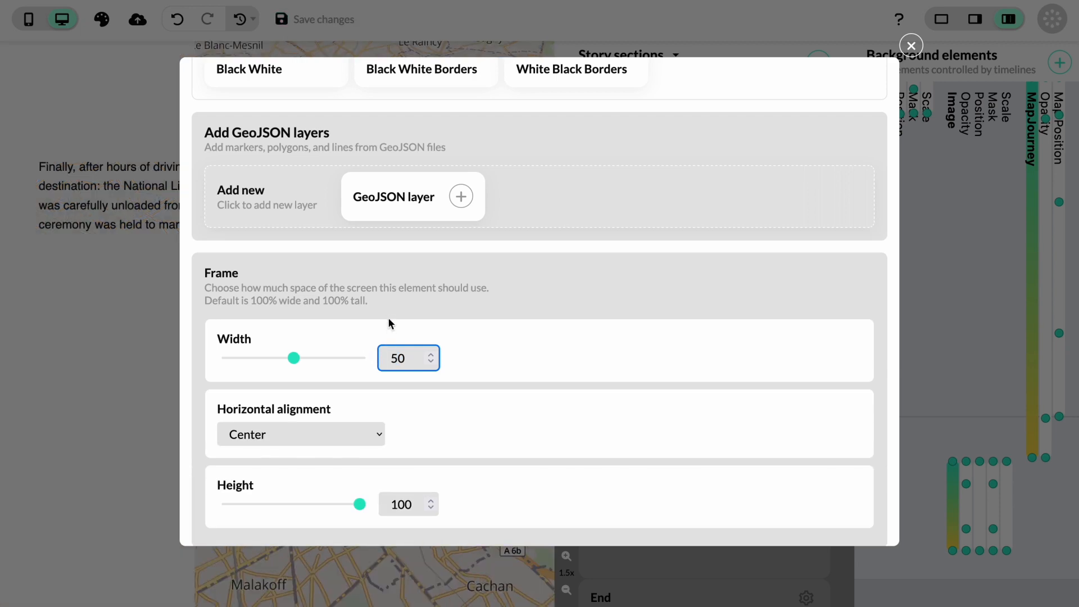
pyautogui.click(290, 436)
pyautogui.click(280, 451)
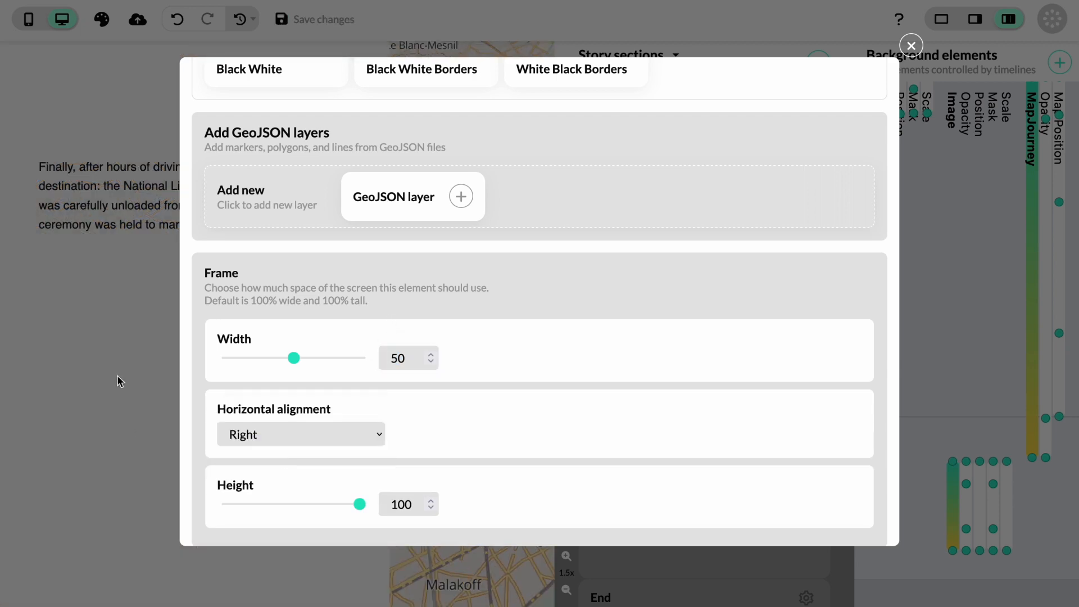
pyautogui.click(117, 375)
# Step: Preview the half-width map at full size from Arrival back to Lyon, examining its layout beside the story text
pyautogui.click(941, 19)
pyautogui.scroll(3, 689, 294)
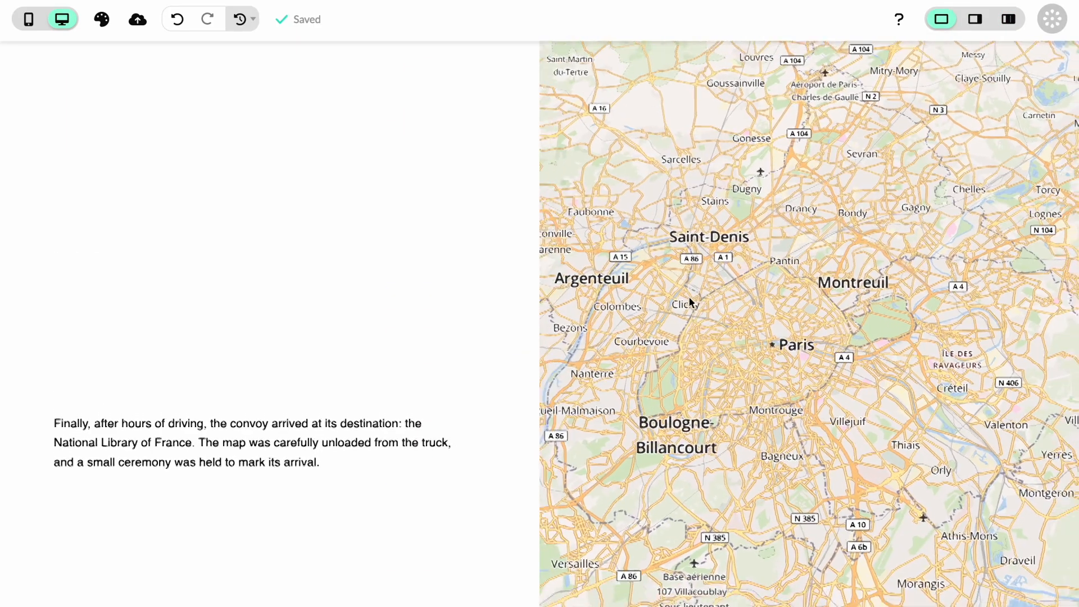
pyautogui.scroll(10, 688, 299)
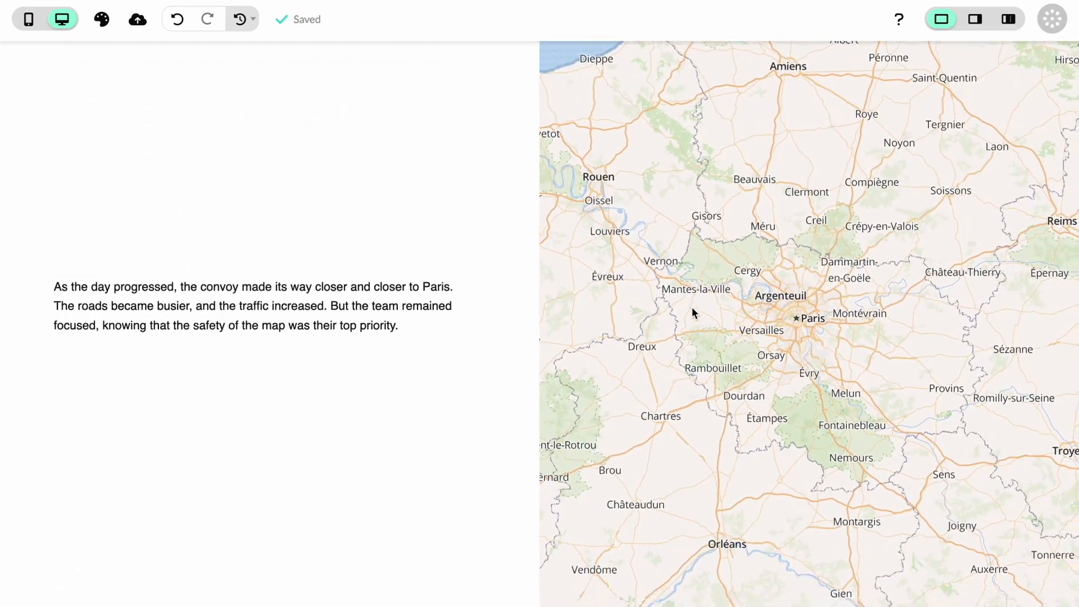
pyautogui.scroll(10, 707, 326)
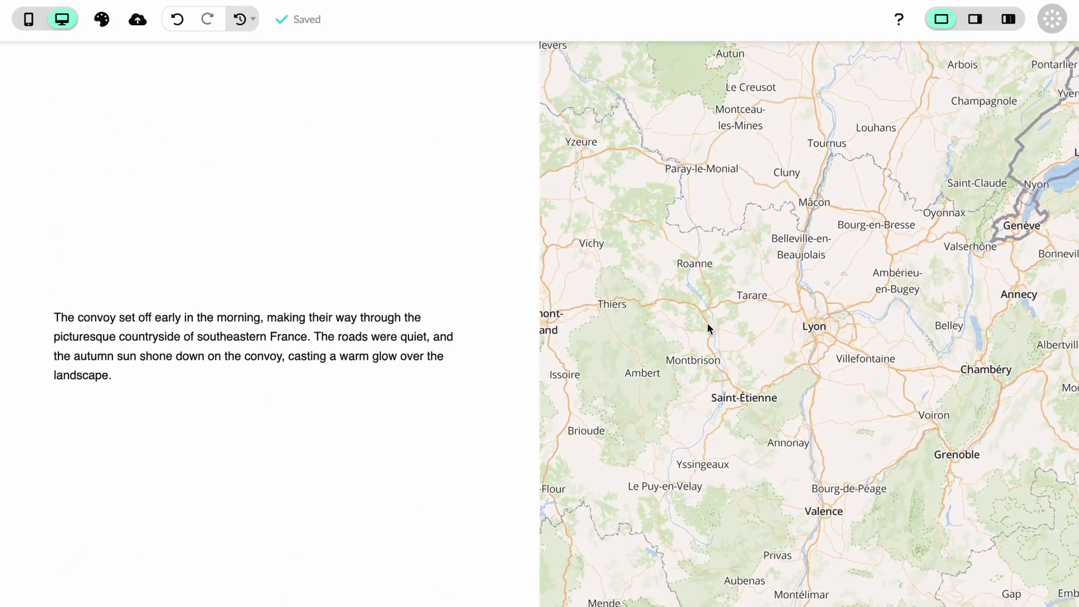
pyautogui.scroll(7, 707, 324)
pyautogui.scroll(-4, 707, 324)
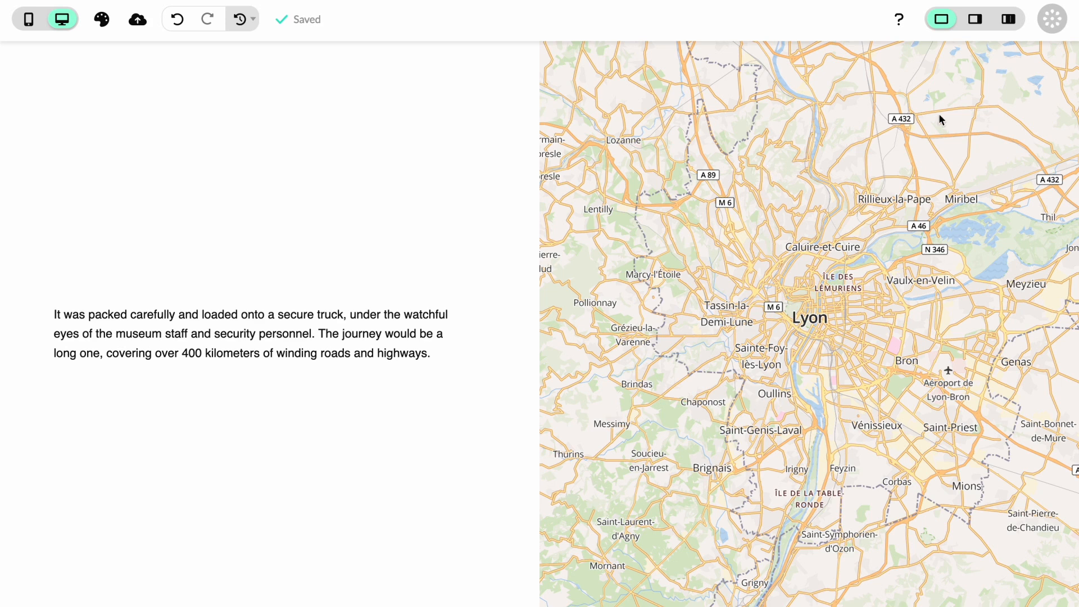
# Step: Add a new GeoJSON layer to the map journey and open the linked geojson.io site for drawing map features
pyautogui.click(1009, 24)
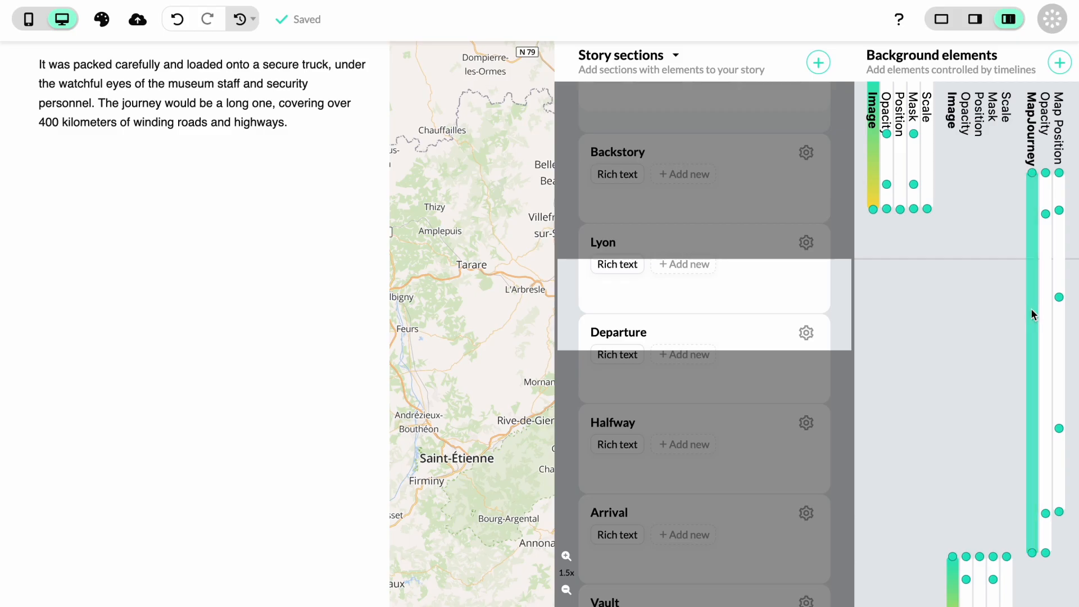
pyautogui.click(1031, 310)
pyautogui.scroll(-3, 831, 450)
pyautogui.scroll(-3, 833, 442)
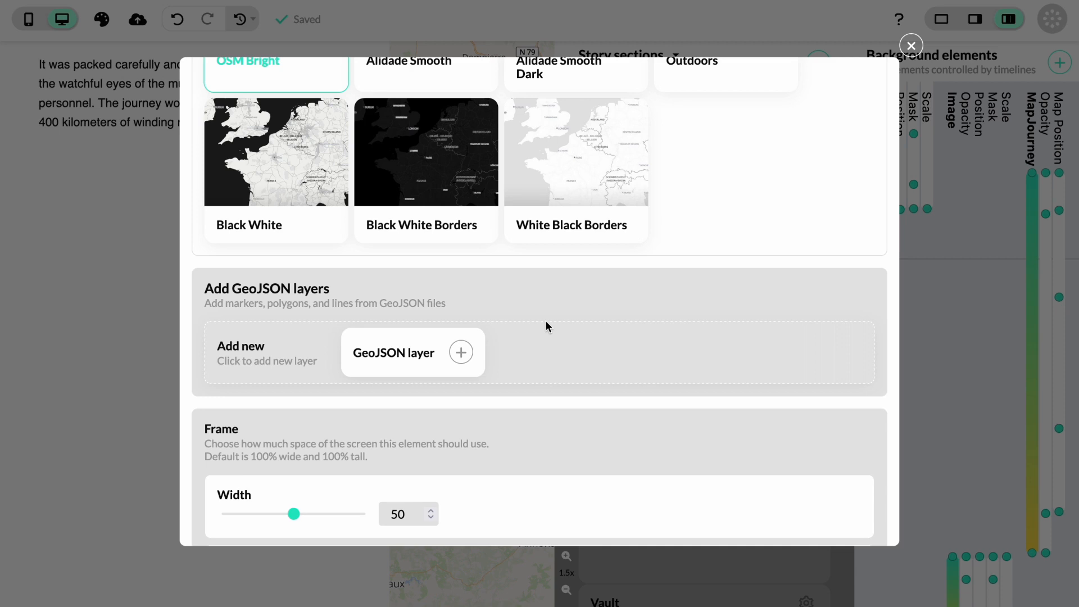
pyautogui.click(410, 360)
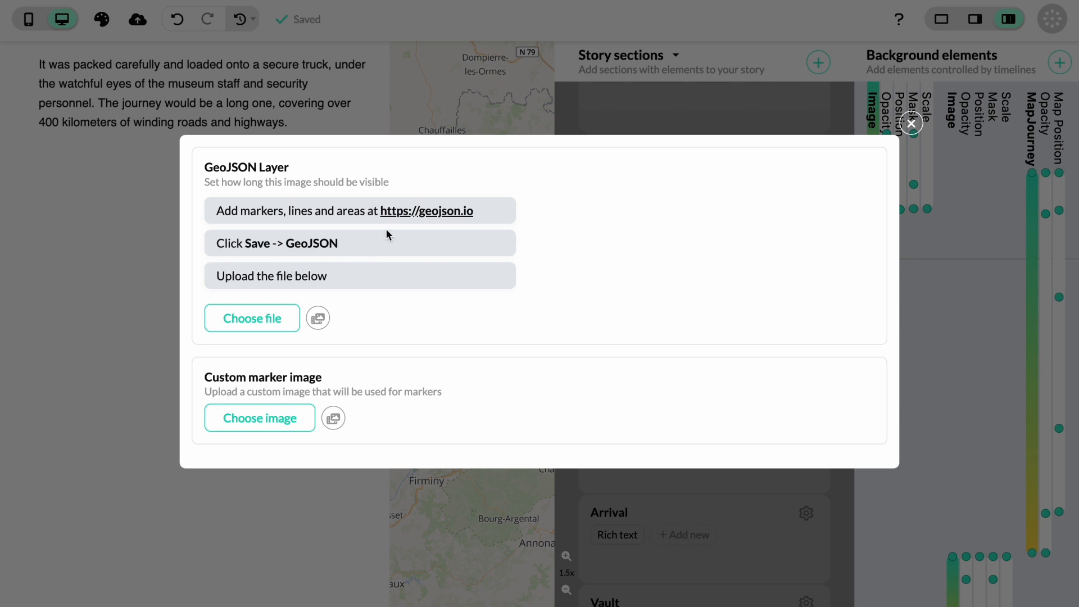
pyautogui.click(432, 221)
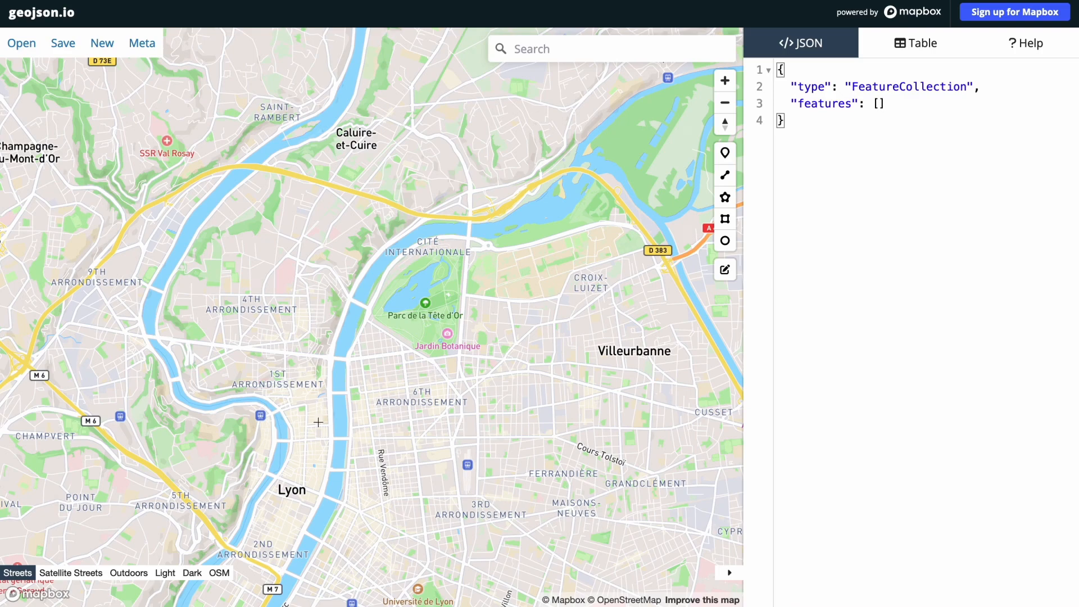
# Step: Place a point marker on the Musée des Beaux-Arts de Lyon
pyautogui.scroll(10, 303, 405)
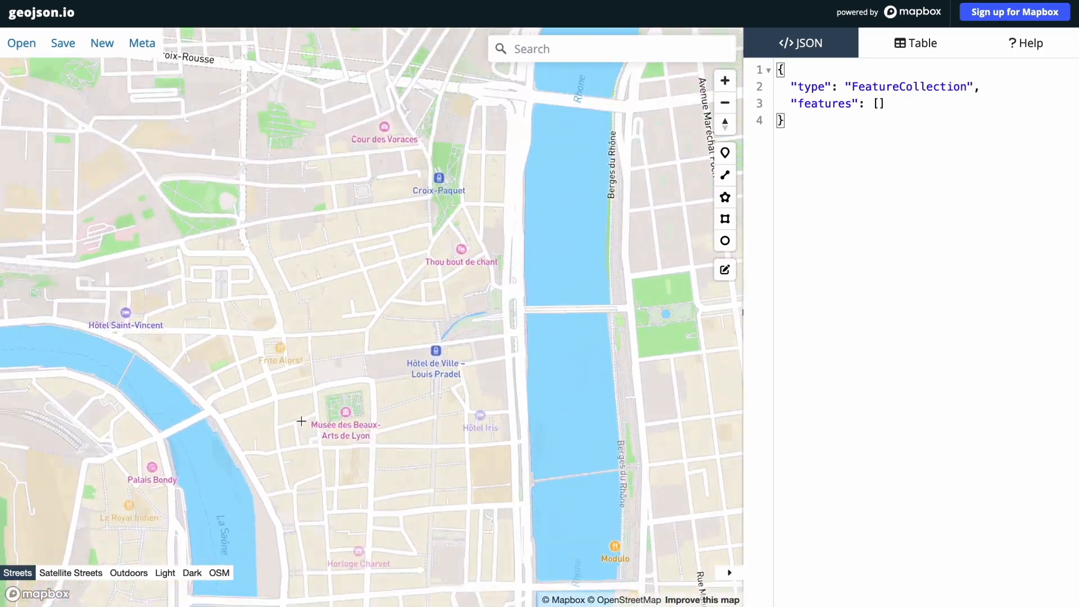
pyautogui.scroll(3, 321, 427)
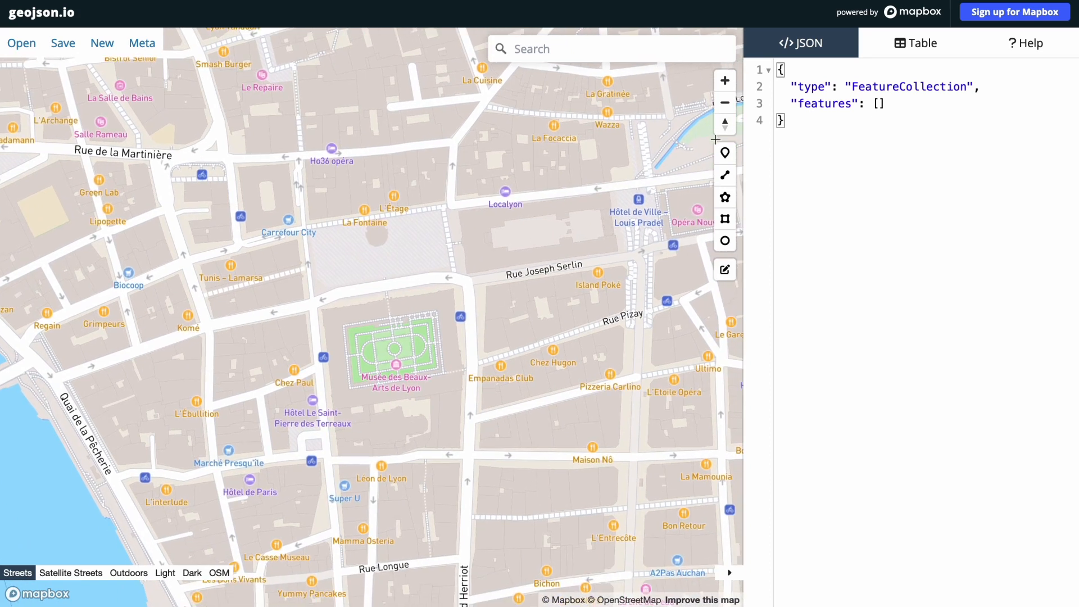
pyautogui.click(725, 153)
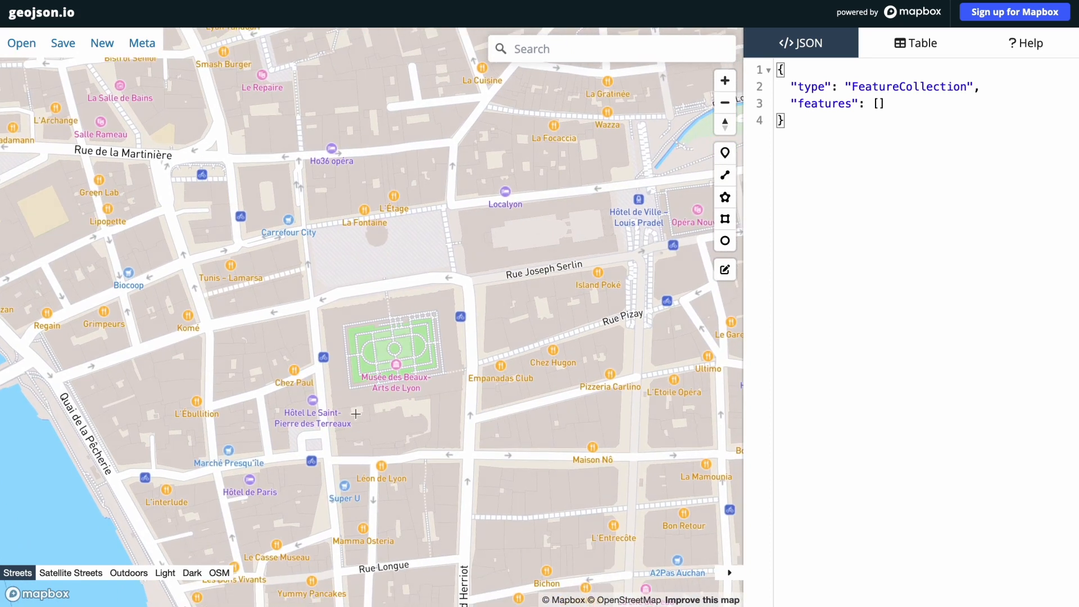
pyautogui.click(393, 349)
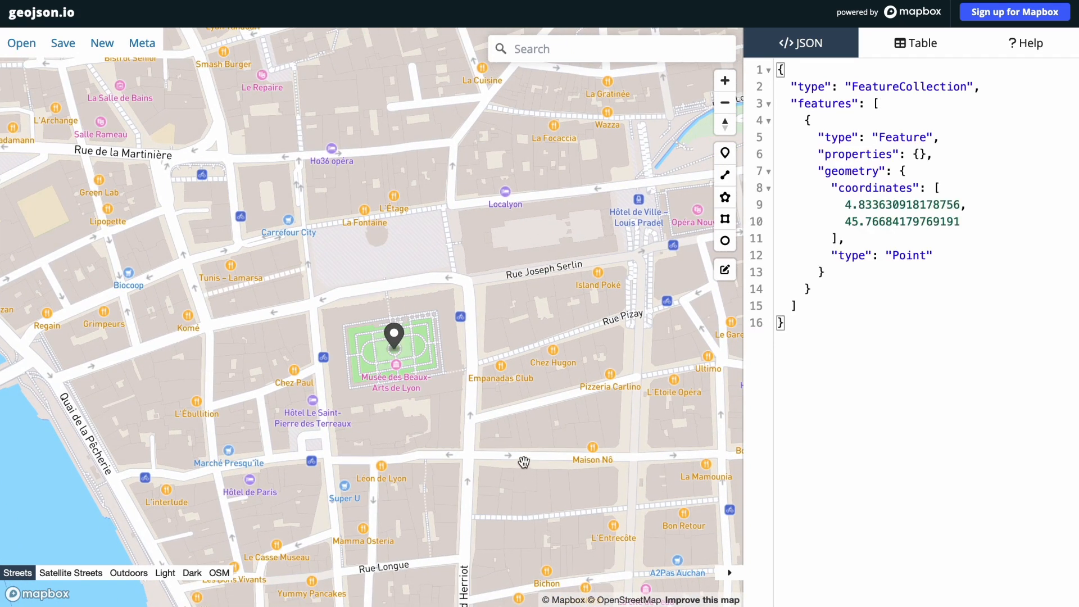
# Step: Add simplestyle properties to the Lyon marker, set its marker-color to blue #0090ff and save them
pyautogui.click(394, 334)
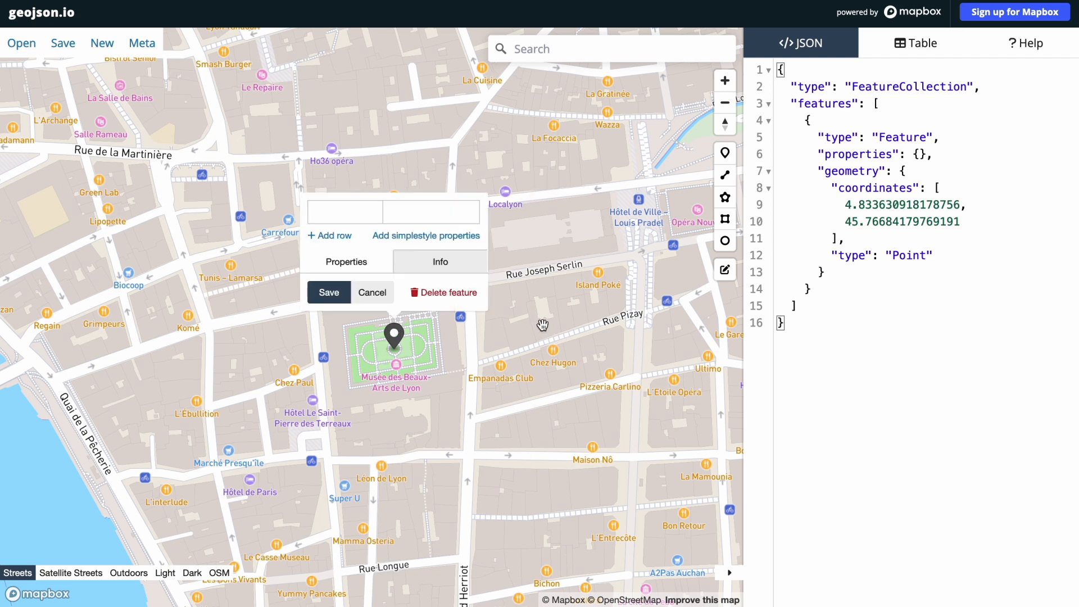
pyautogui.click(419, 237)
pyautogui.click(420, 187)
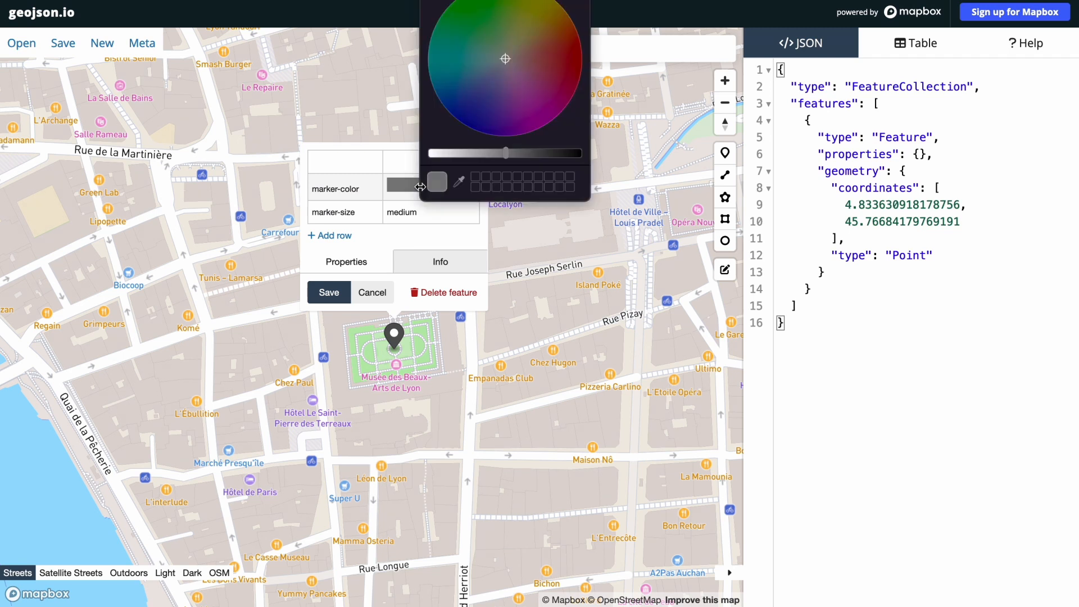
pyautogui.moveTo(459, 103); pyautogui.dragTo(428, 100)
pyautogui.moveTo(436, 152); pyautogui.dragTo(406, 152)
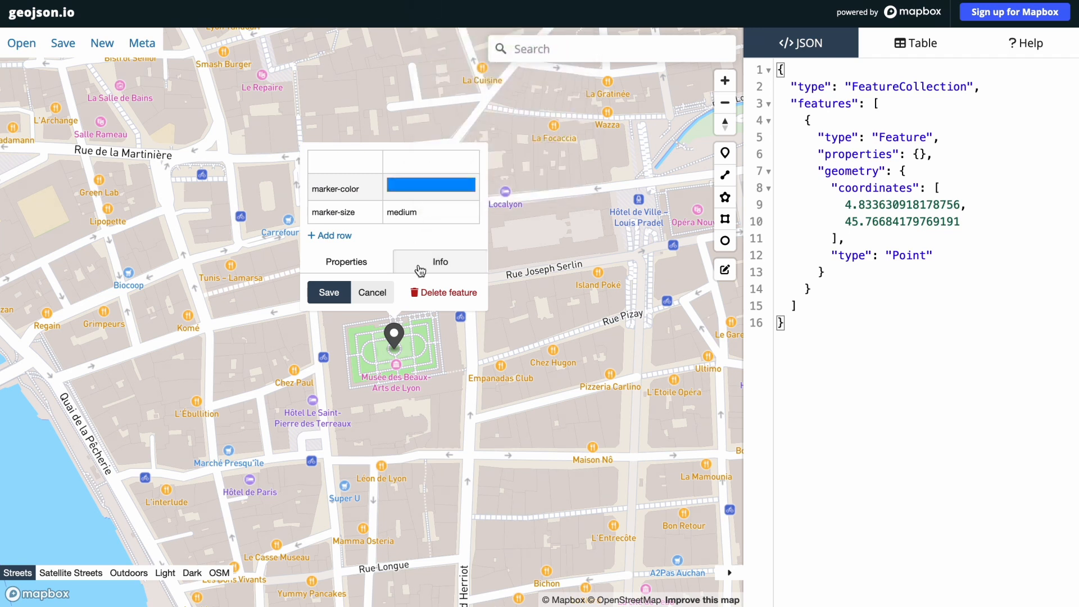
pyautogui.click(329, 293)
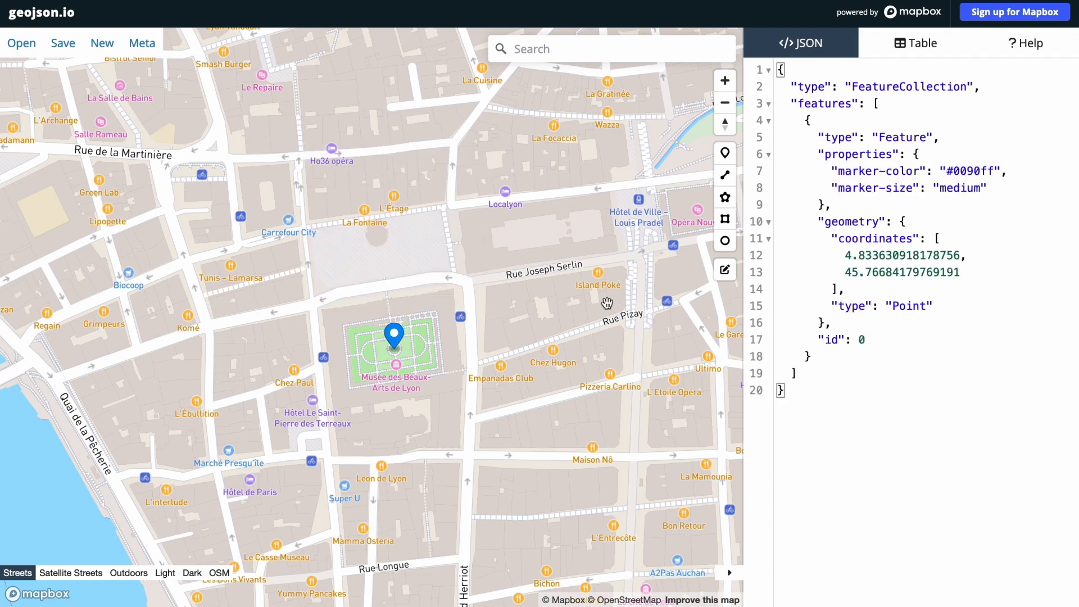
# Step: Place a second point marker on the Bibliothèque Nationale de France – François Mitterrand in Paris
pyautogui.scroll(-8, 597, 307)
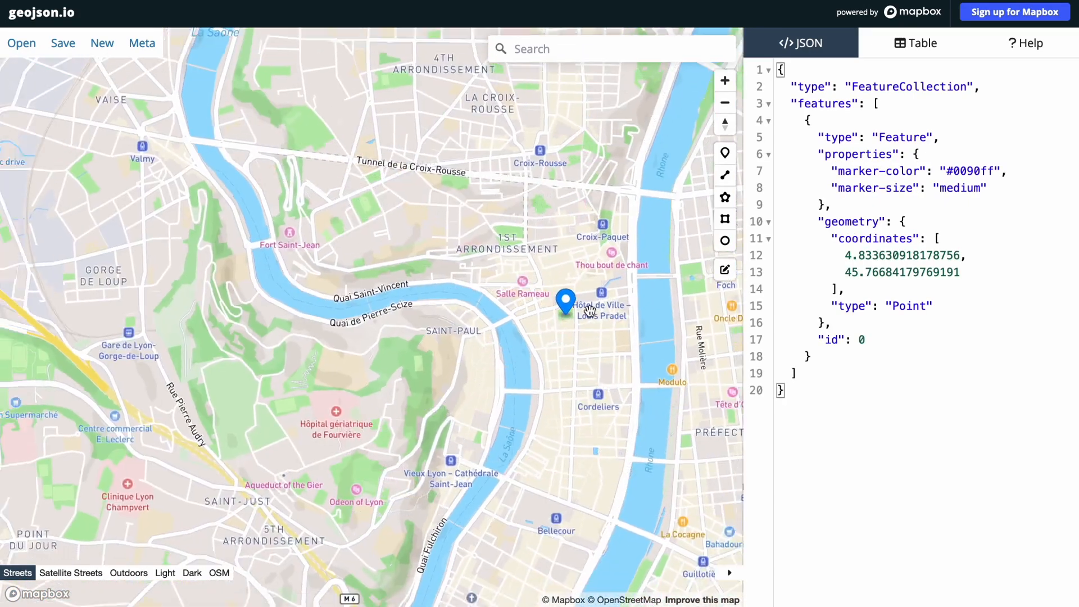
pyautogui.moveTo(590, 310); pyautogui.dragTo(378, 331)
pyautogui.scroll(-8, 441, 342)
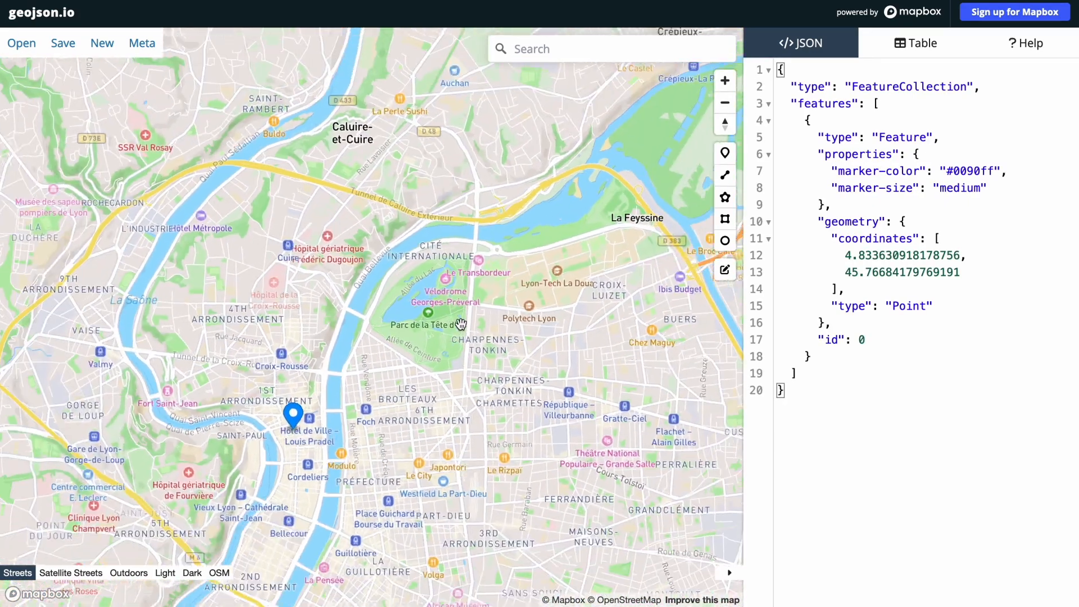
pyautogui.scroll(-10, 441, 342)
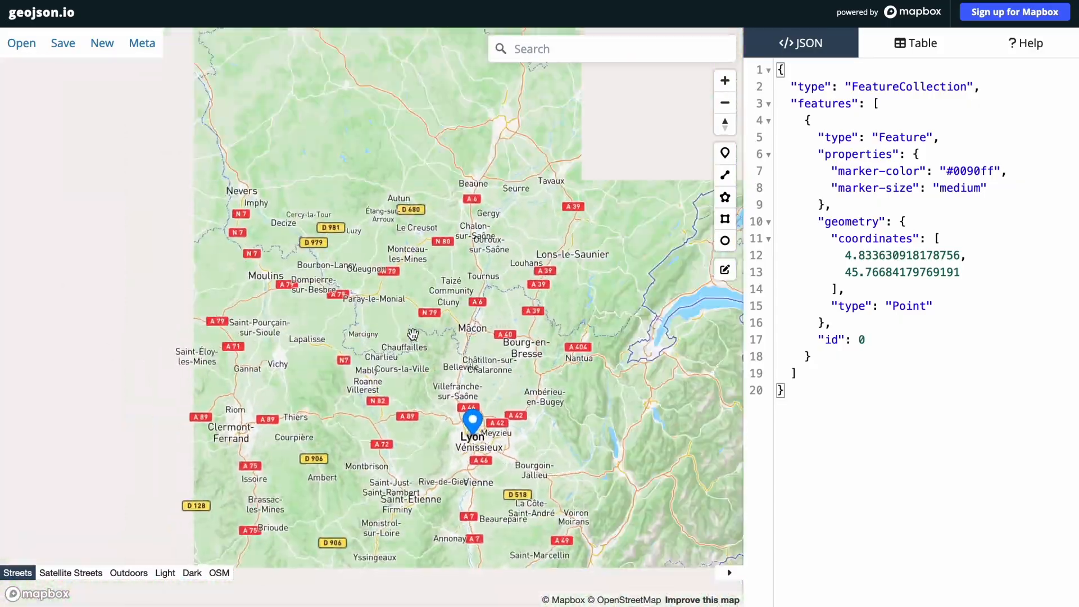
pyautogui.scroll(-6, 409, 327)
pyautogui.moveTo(341, 224); pyautogui.dragTo(397, 342)
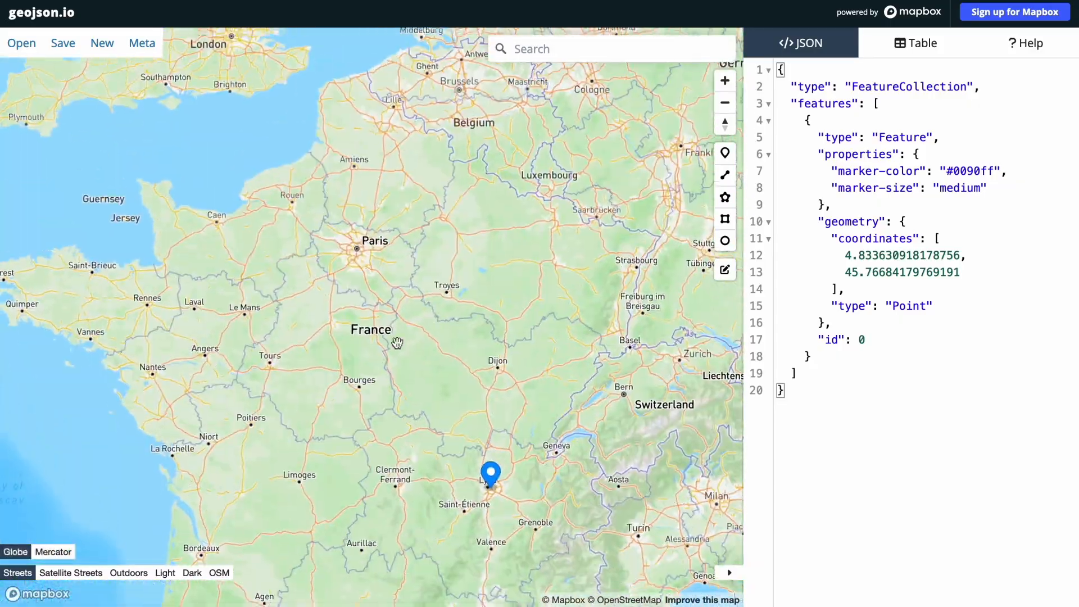
pyautogui.scroll(15, 376, 222)
pyautogui.scroll(-10, 417, 349)
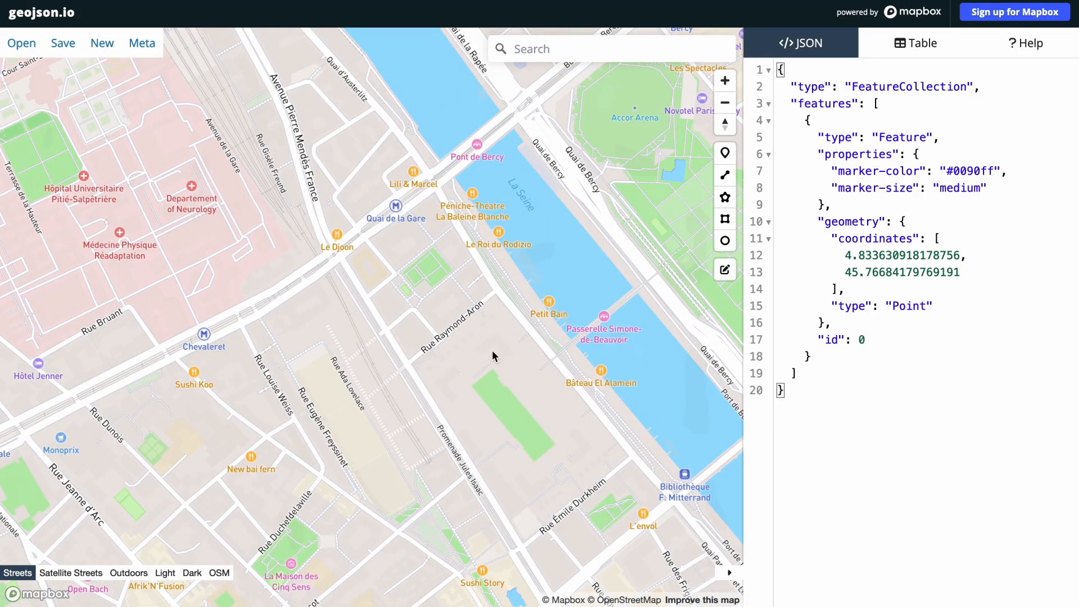
pyautogui.moveTo(496, 341); pyautogui.dragTo(397, 228)
pyautogui.scroll(5, 405, 300)
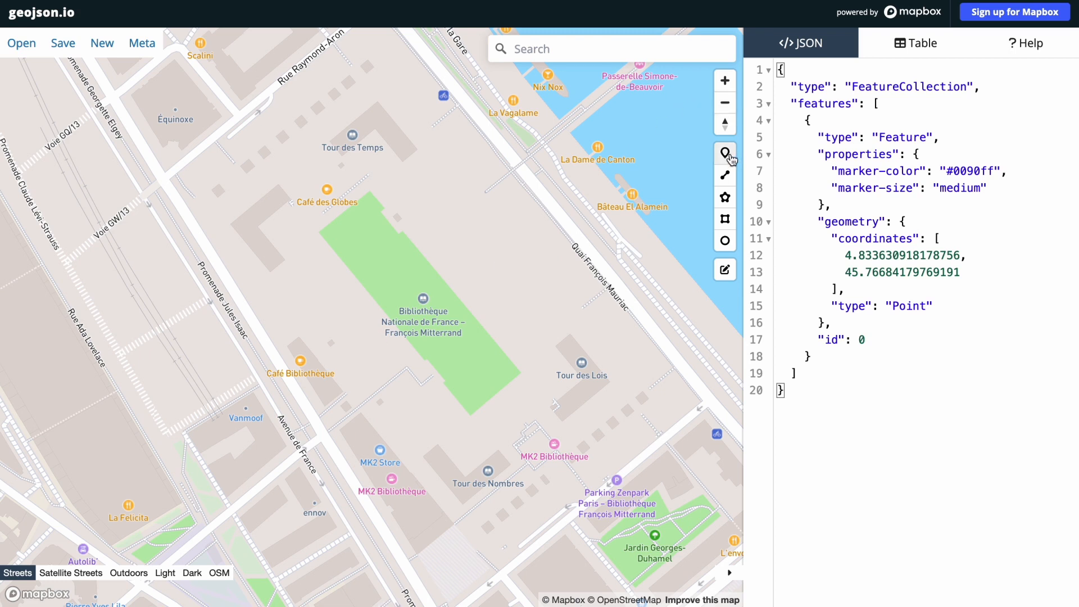
pyautogui.click(422, 319)
# Step: Give the Paris marker simplestyle properties with the purple marker-color #d722ff, and save both markers as a GeoJSON file
pyautogui.click(422, 308)
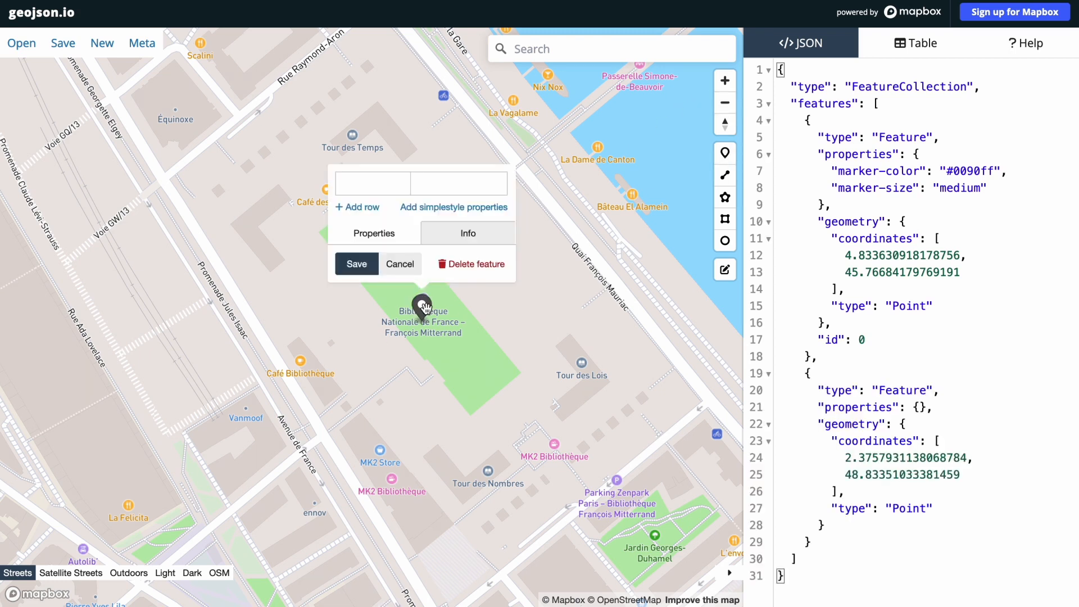
pyautogui.click(448, 208)
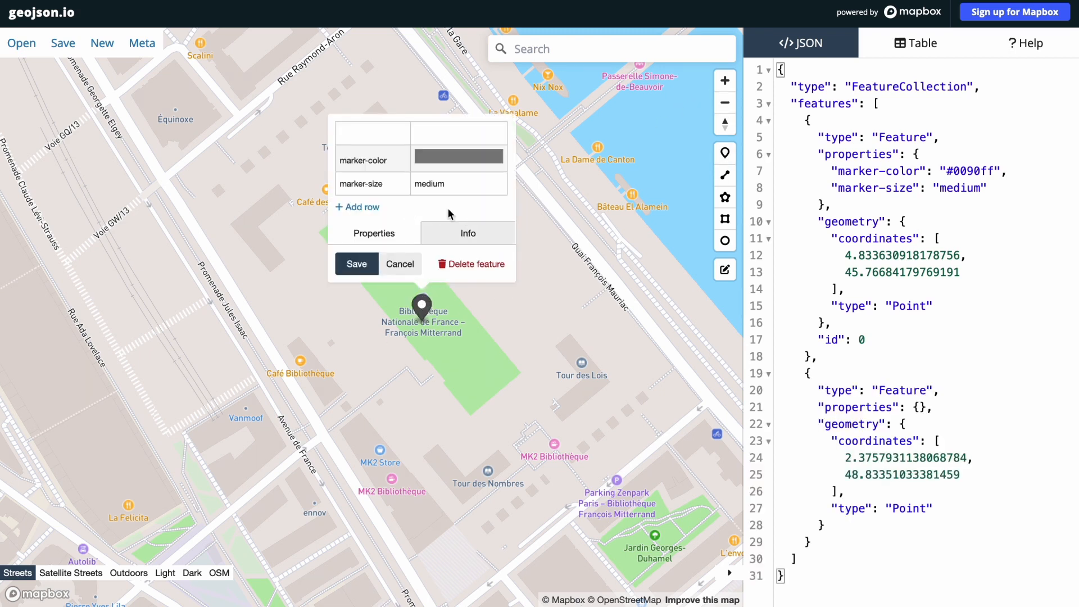
pyautogui.click(449, 163)
pyautogui.click(457, 61)
pyautogui.click(461, 151)
pyautogui.click(554, 125)
pyautogui.click(399, 282)
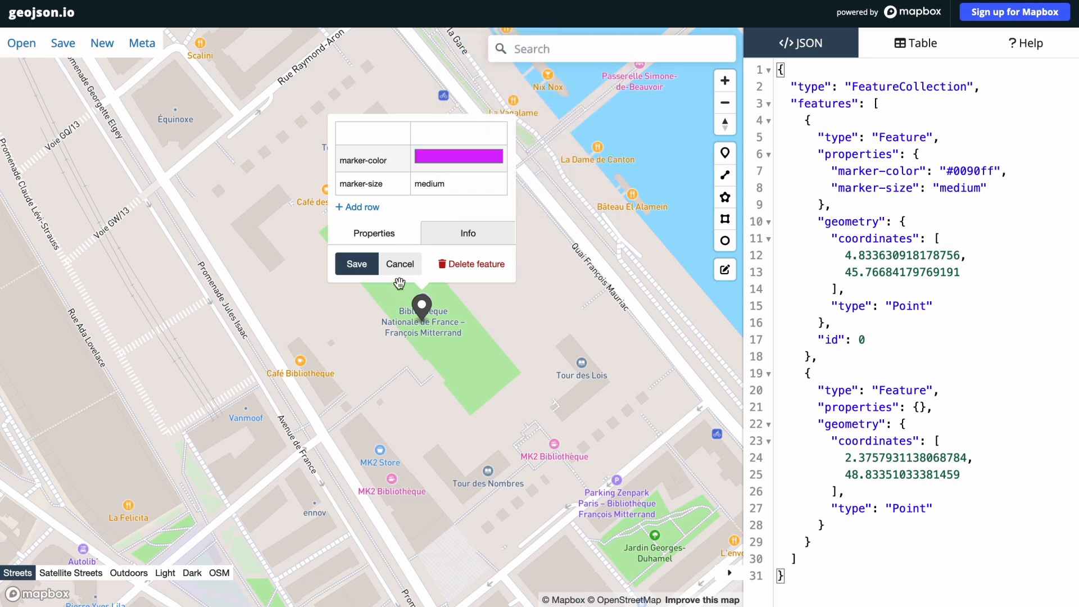
pyautogui.click(356, 264)
pyautogui.click(63, 44)
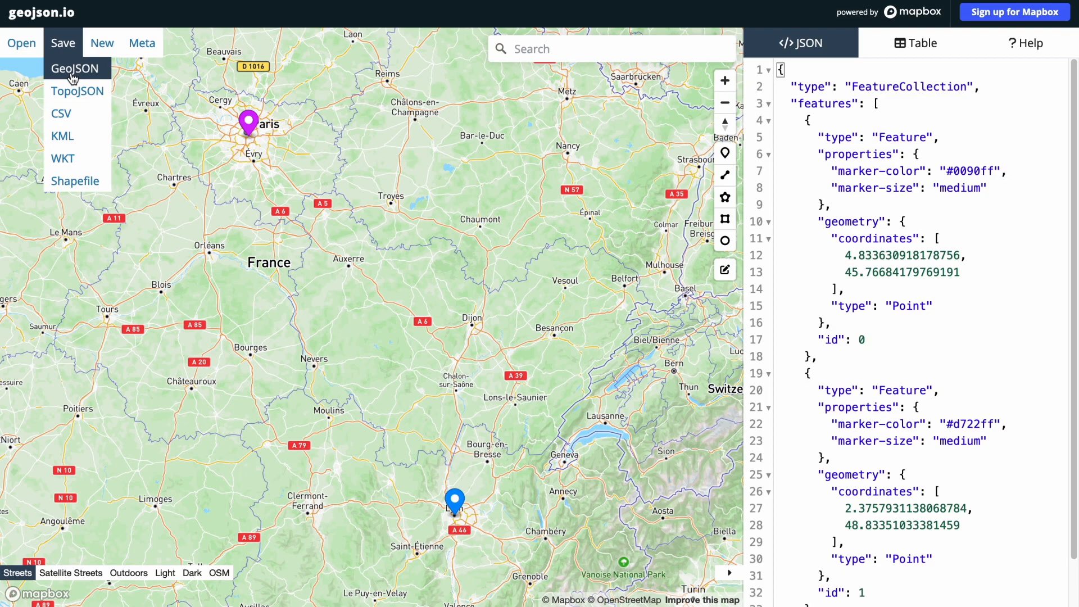
pyautogui.click(73, 69)
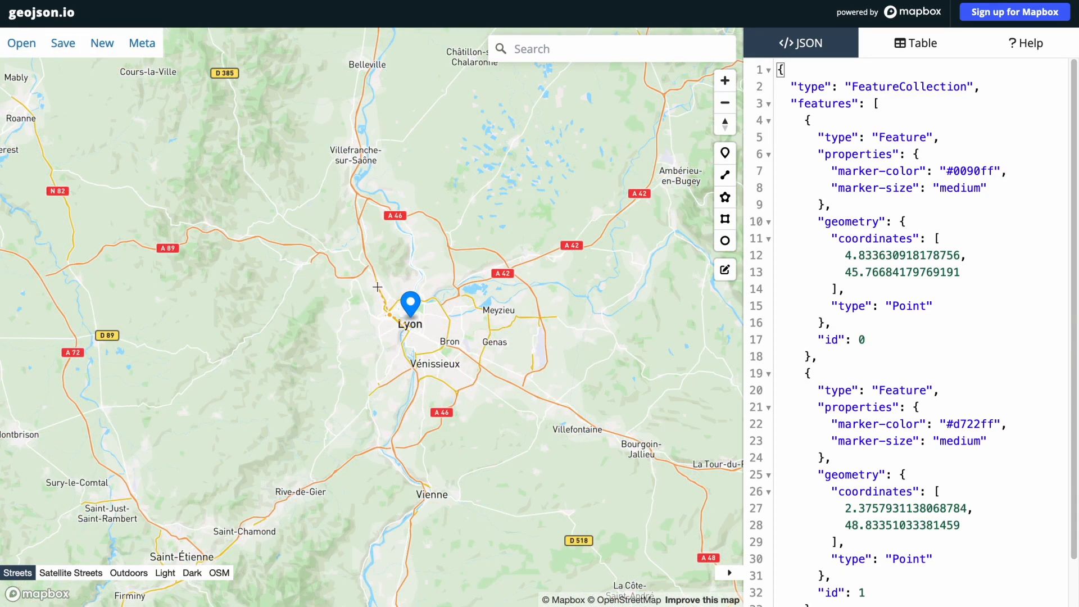
# Step: Draw a line from the Lyon marker along the A 6 motorway past Mâcon and Auxerre to the Paris marker
pyautogui.scroll(-5, 362, 109)
pyautogui.click(240, 103)
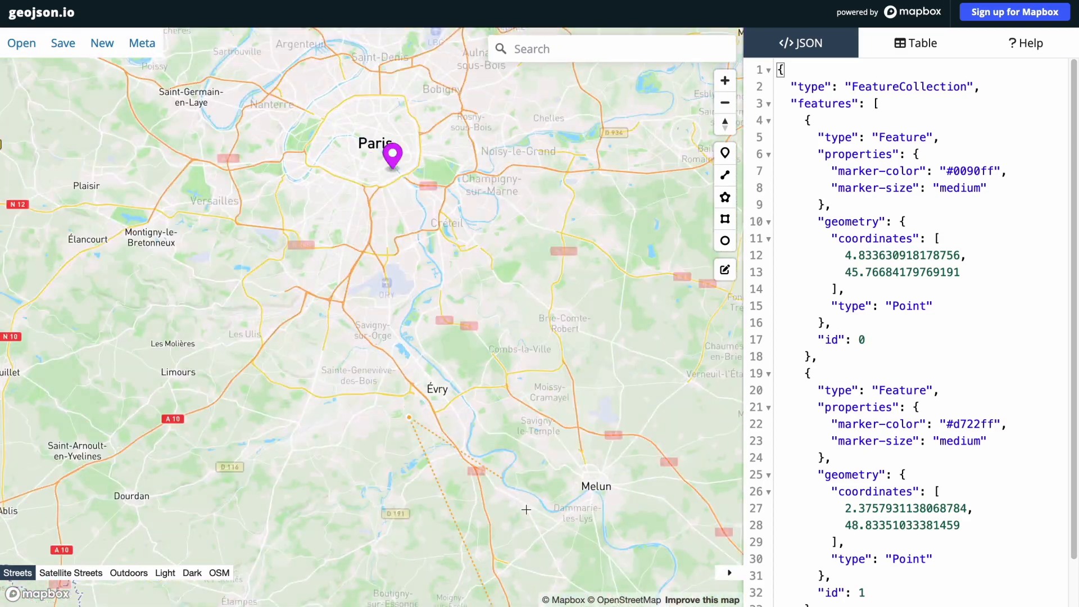
pyautogui.click(370, 207)
pyautogui.doubleClick(399, 169)
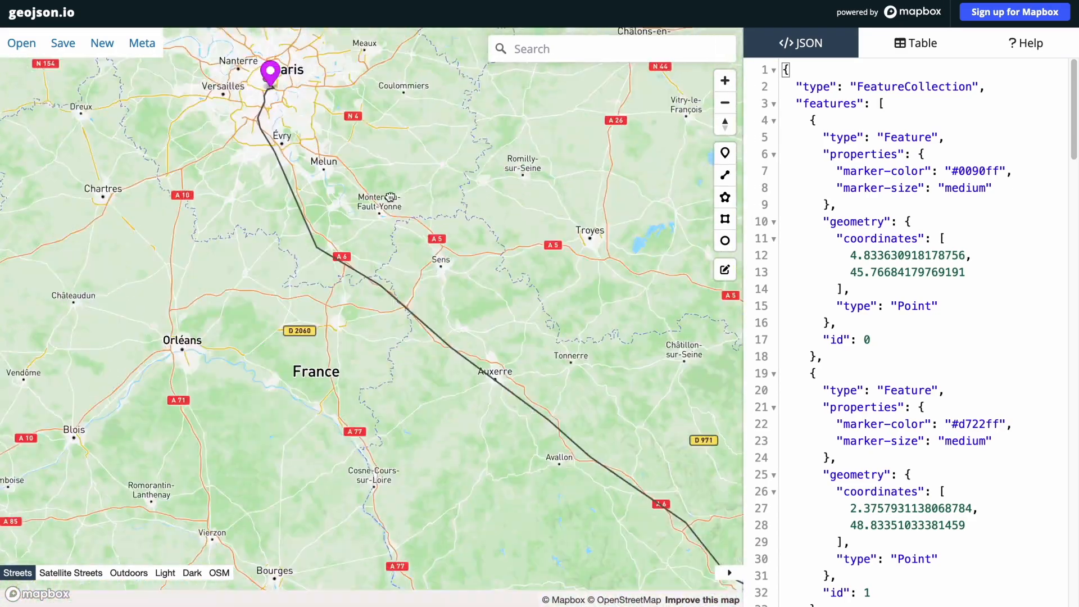
# Step: Add simplestyle properties to the route line and set its stroke colour to #4300ff
pyautogui.scroll(2, 371, 264)
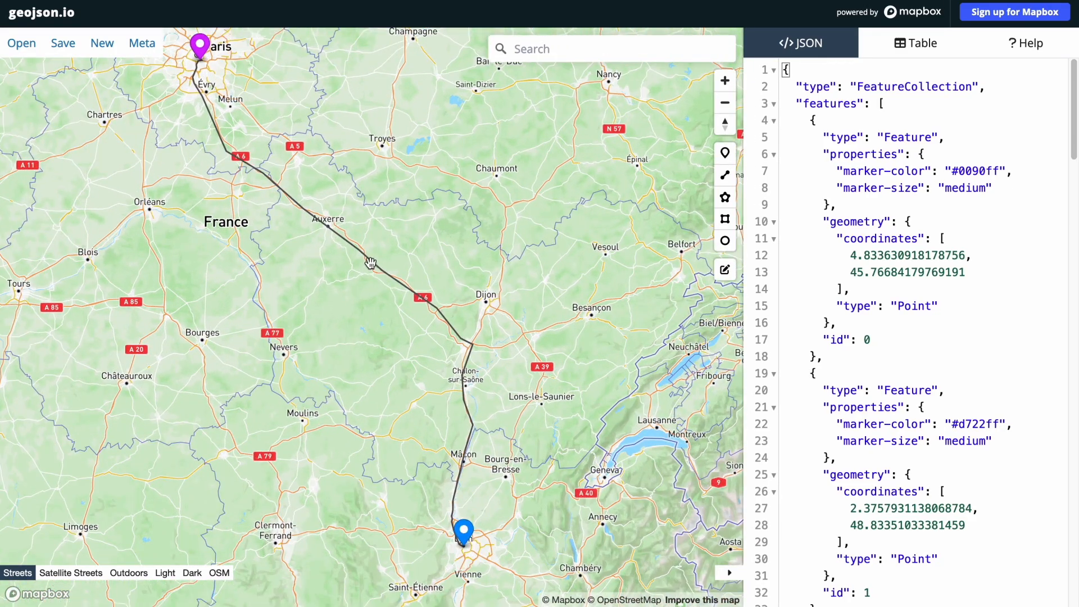
pyautogui.click(371, 264)
pyautogui.click(389, 148)
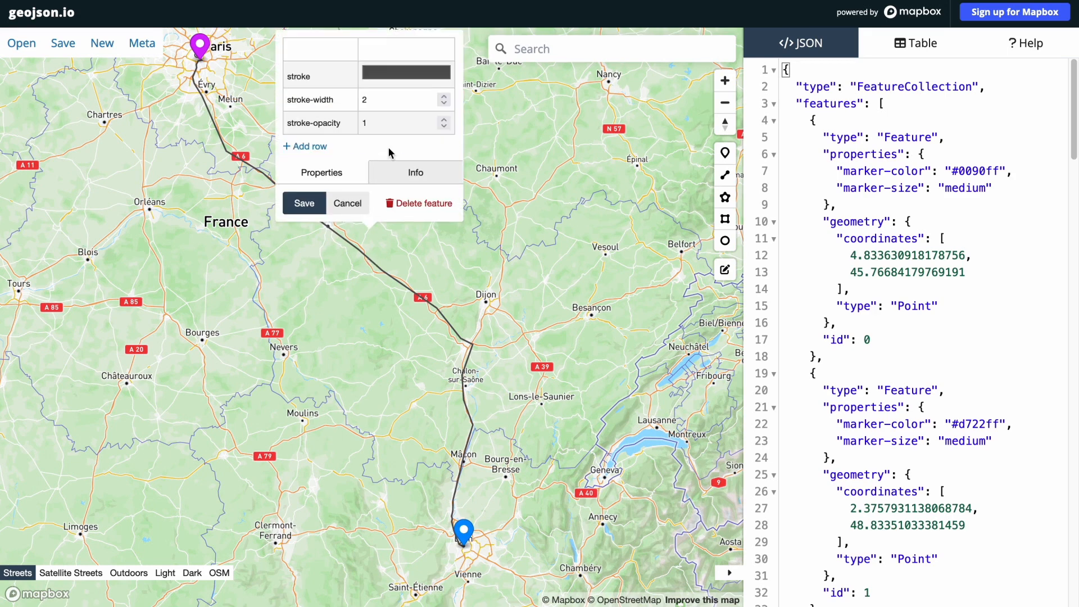
pyautogui.click(396, 73)
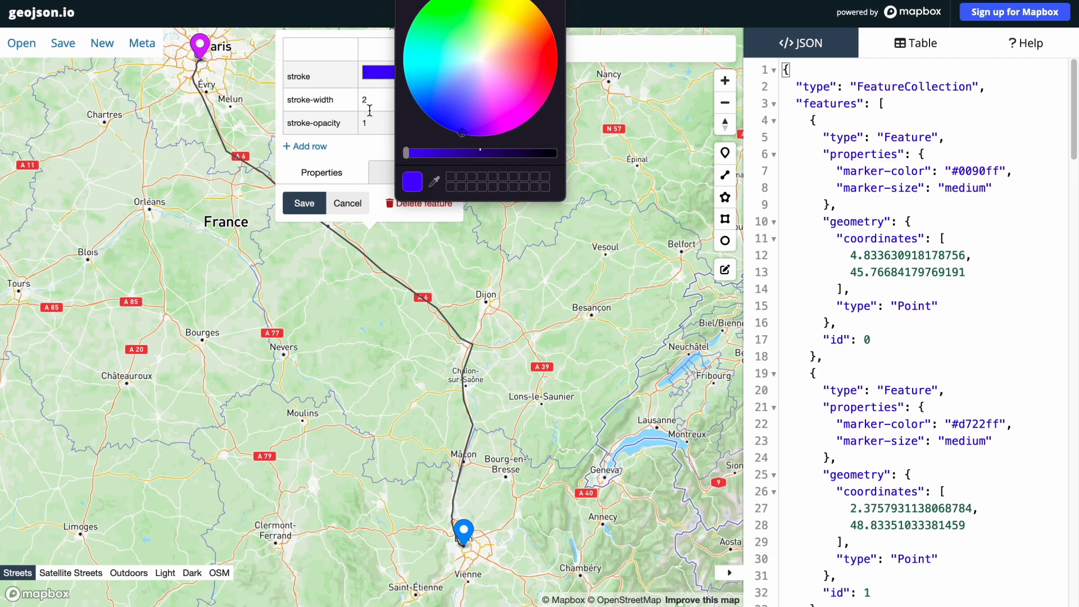
pyautogui.click(311, 203)
# Step: Delete the blue marker at Lyon from the map
pyautogui.moveTo(467, 229); pyautogui.dragTo(445, 137)
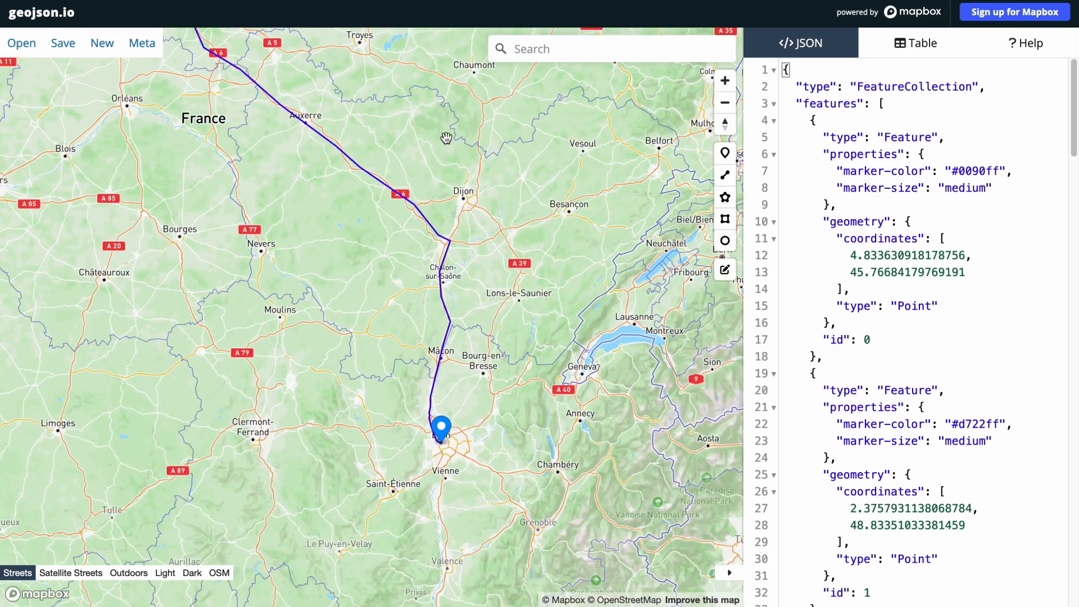
pyautogui.scroll(-3, 442, 337)
pyautogui.scroll(5, 441, 406)
pyautogui.moveTo(410, 415); pyautogui.dragTo(431, 335)
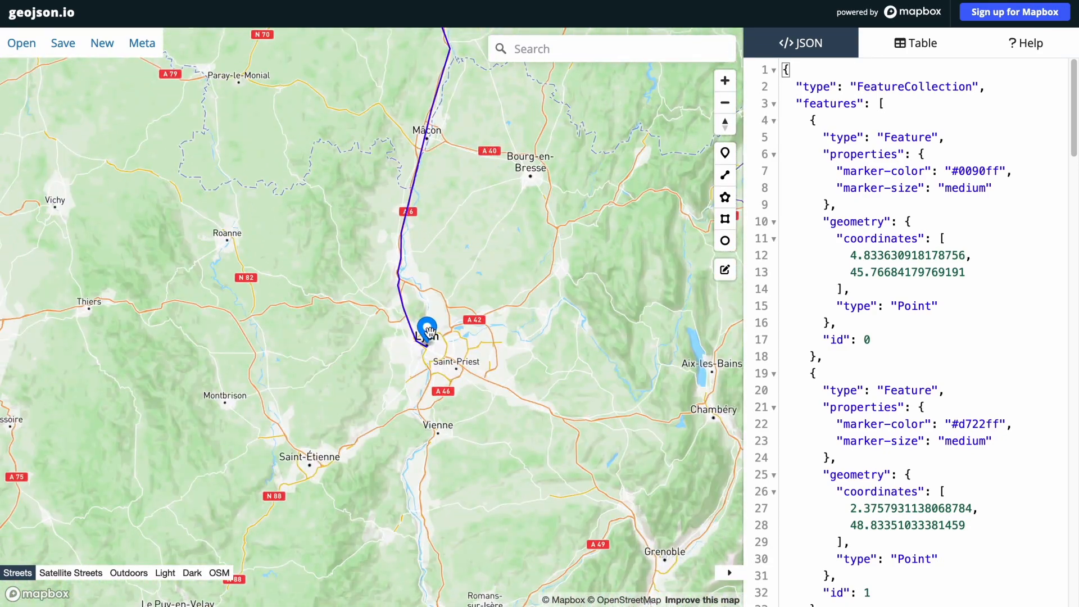
pyautogui.scroll(1, 428, 332)
pyautogui.click(427, 332)
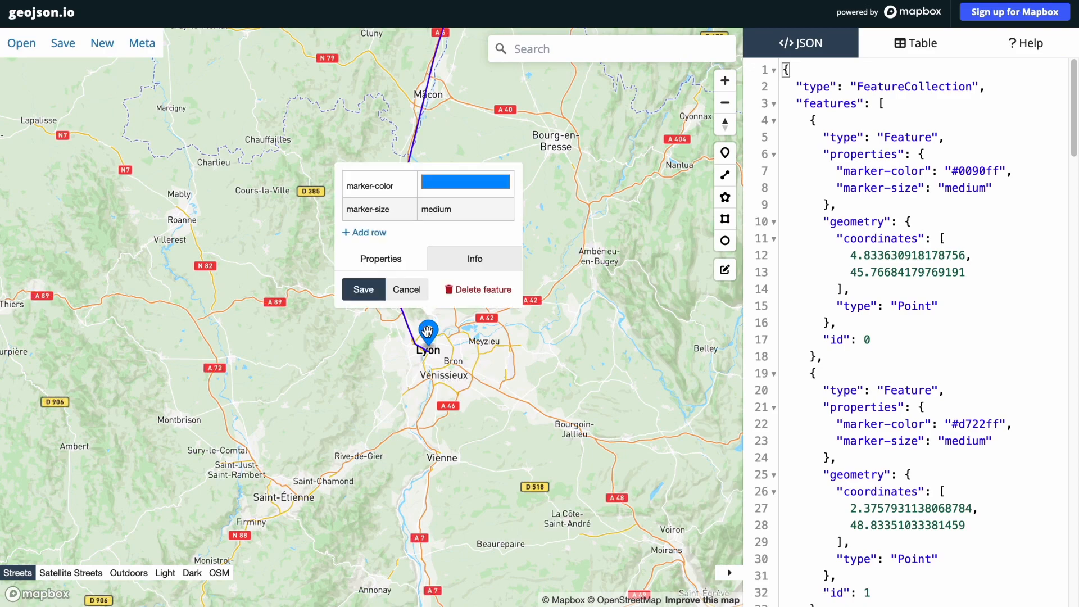
pyautogui.click(476, 289)
# Step: Delete the purple marker at Paris, keeping the route line as the only feature
pyautogui.scroll(-5, 265, 200)
pyautogui.moveTo(264, 200); pyautogui.dragTo(476, 496)
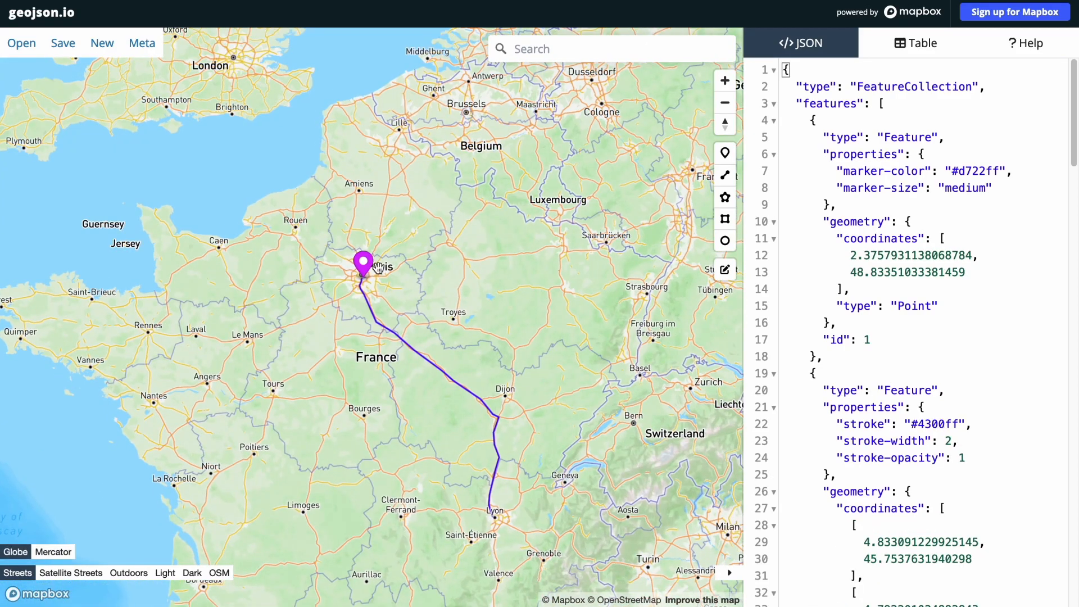
pyautogui.click(367, 265)
pyautogui.click(395, 228)
pyautogui.moveTo(481, 336); pyautogui.dragTo(437, 276)
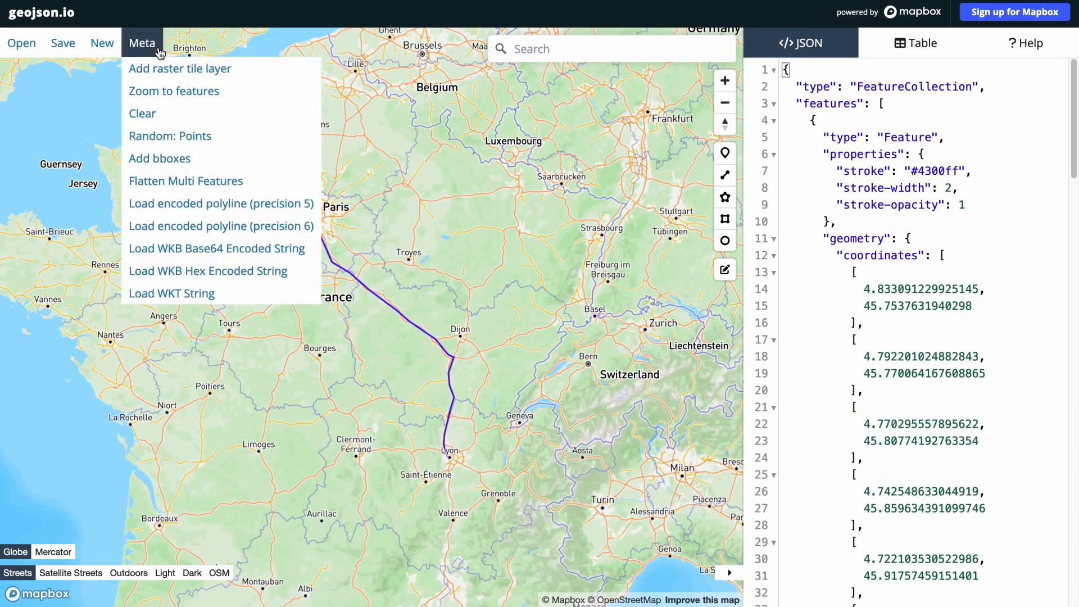
# Step: In the story editor, upload markers.geojson as a GeoJSON layer of the map journey and leave its settings
pyautogui.moveTo(77, 51)
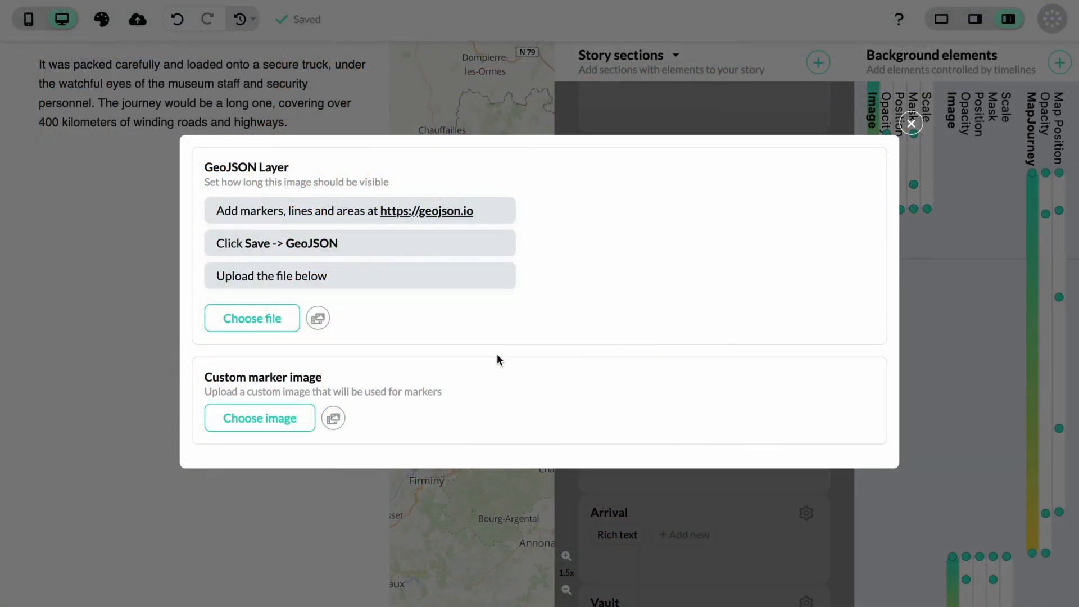
pyautogui.click(251, 319)
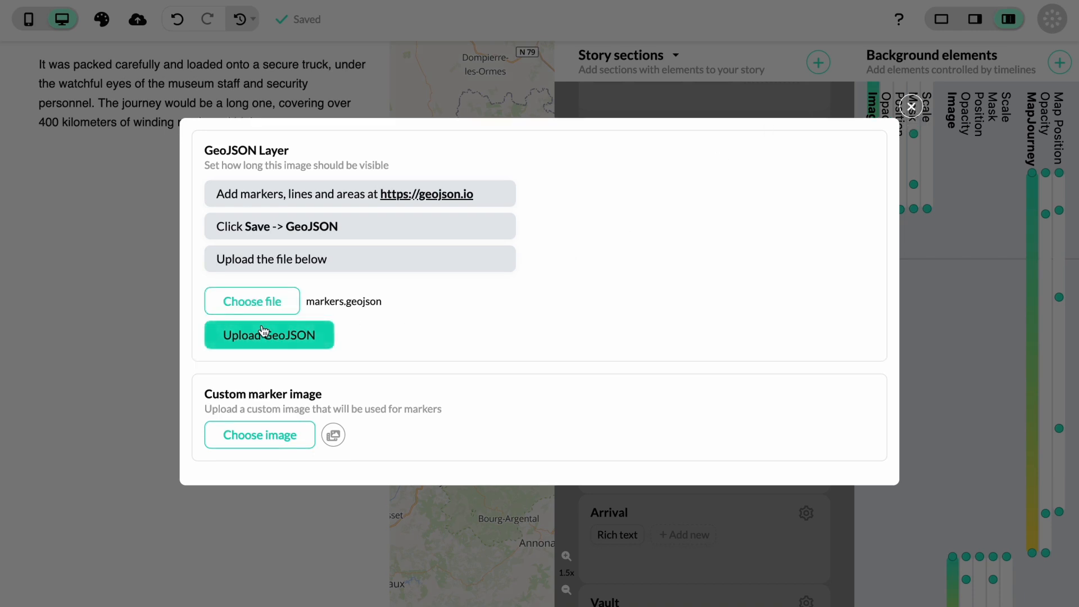
pyautogui.click(288, 347)
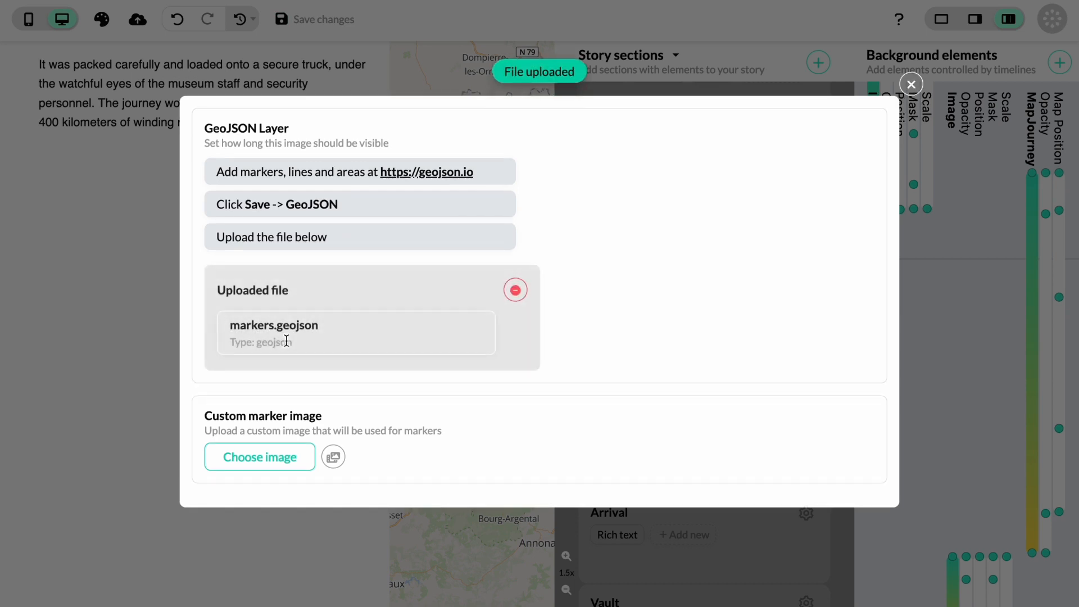
pyautogui.click(148, 310)
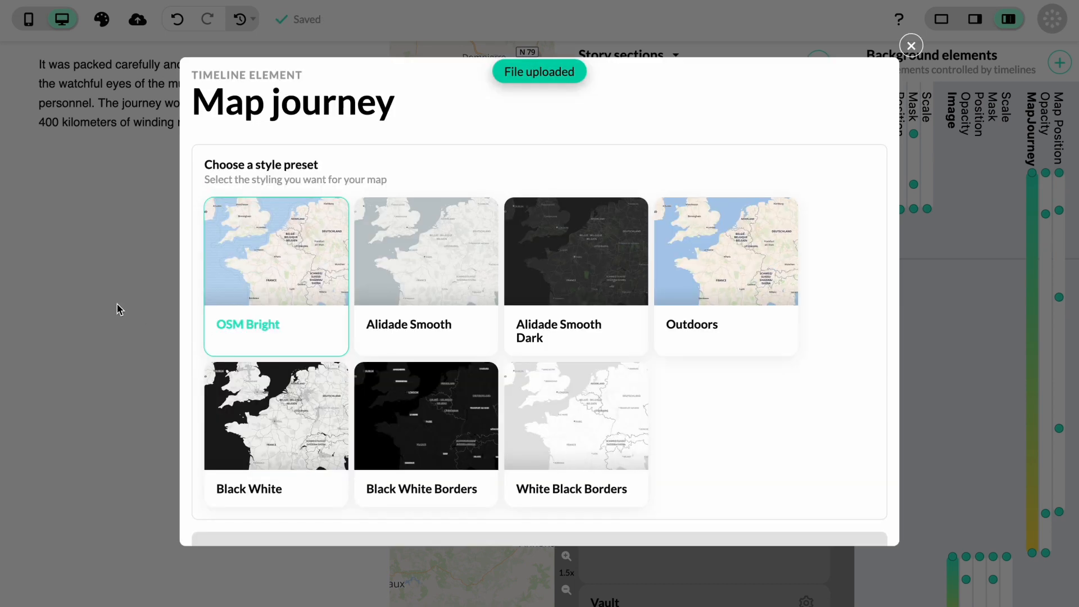
pyautogui.click(100, 243)
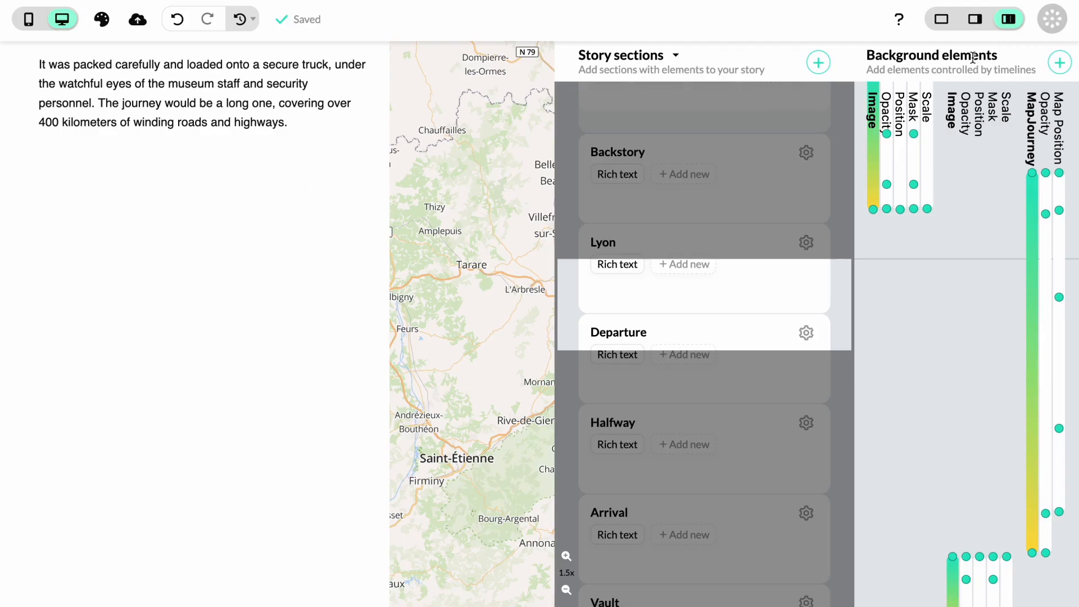
# Step: Preview the story without the editing timelines and check the Lyon and Paris markers along the map journey
pyautogui.click(941, 19)
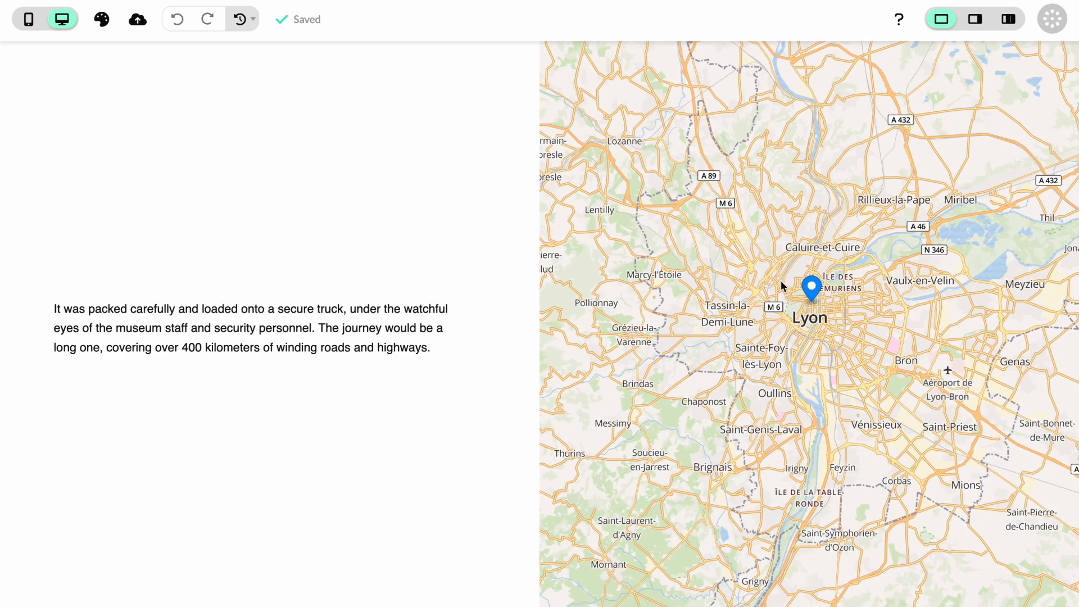
pyautogui.scroll(-5, 747, 366)
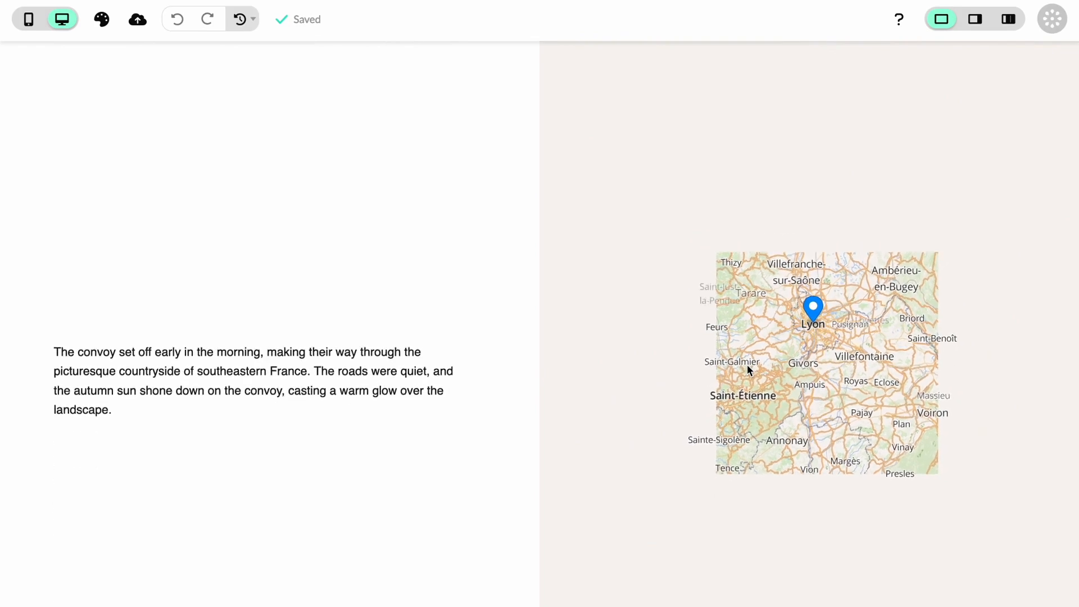
pyautogui.scroll(-10, 747, 364)
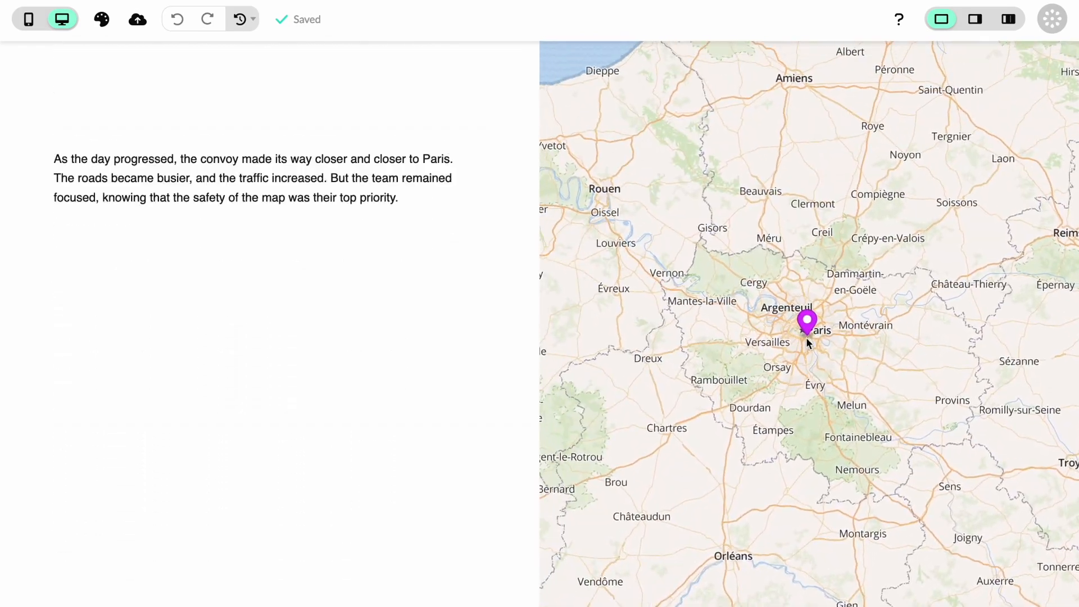
pyautogui.scroll(10, 810, 332)
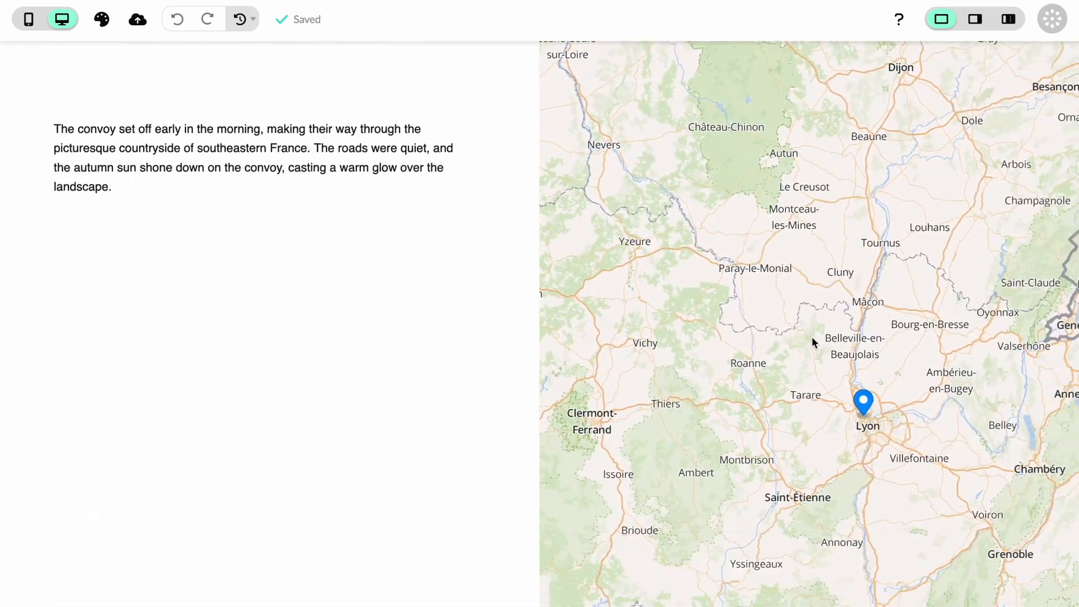
pyautogui.scroll(3, 812, 337)
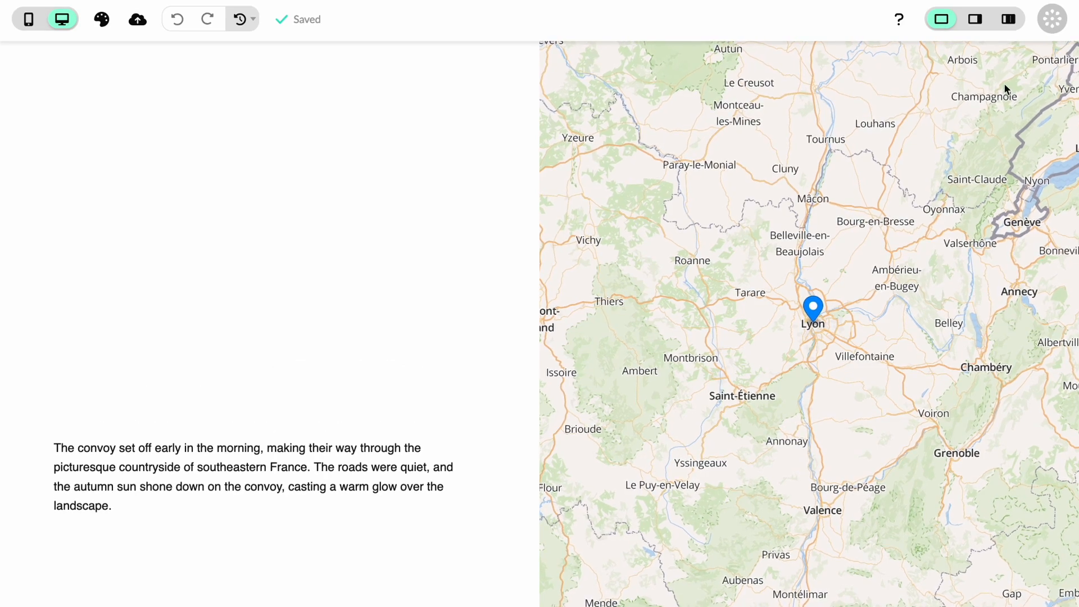
# Step: Add a second GeoJSON layer to the map journey and upload line.geojson to it
pyautogui.click(1009, 20)
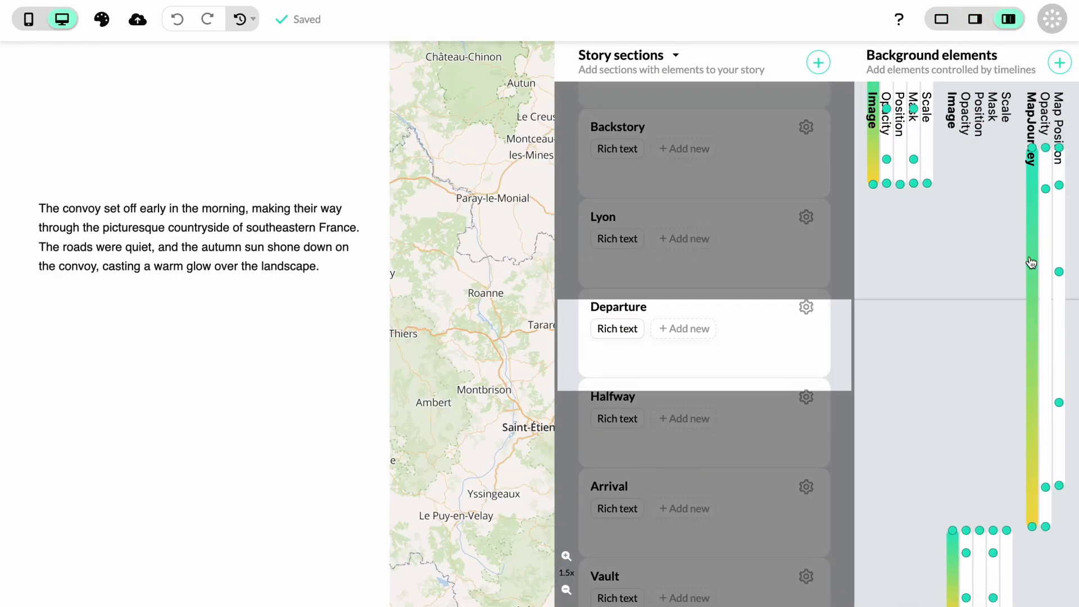
pyautogui.click(1030, 265)
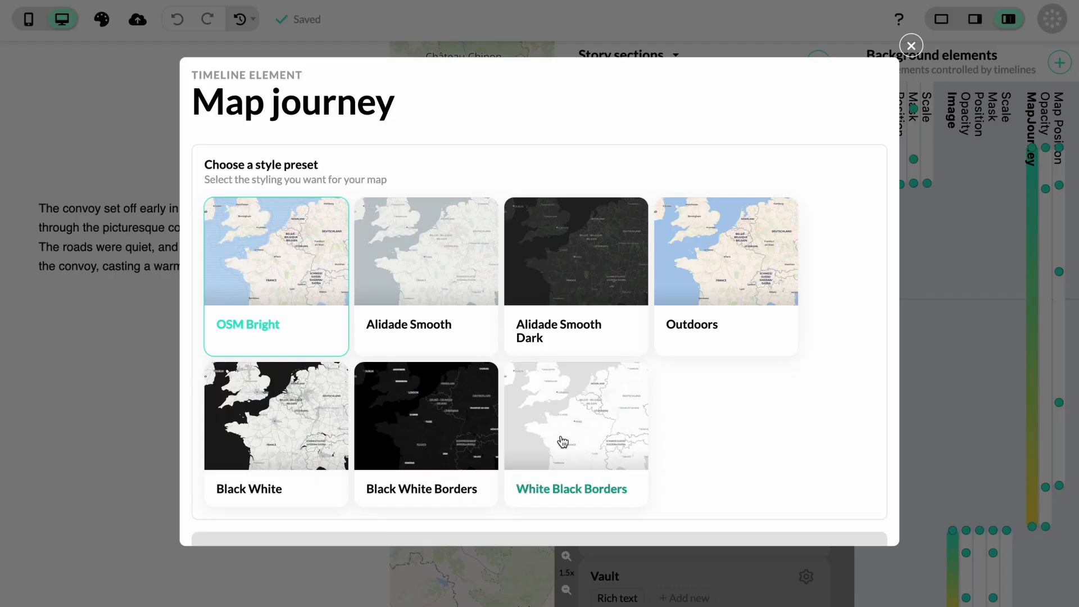
pyautogui.scroll(-5, 575, 403)
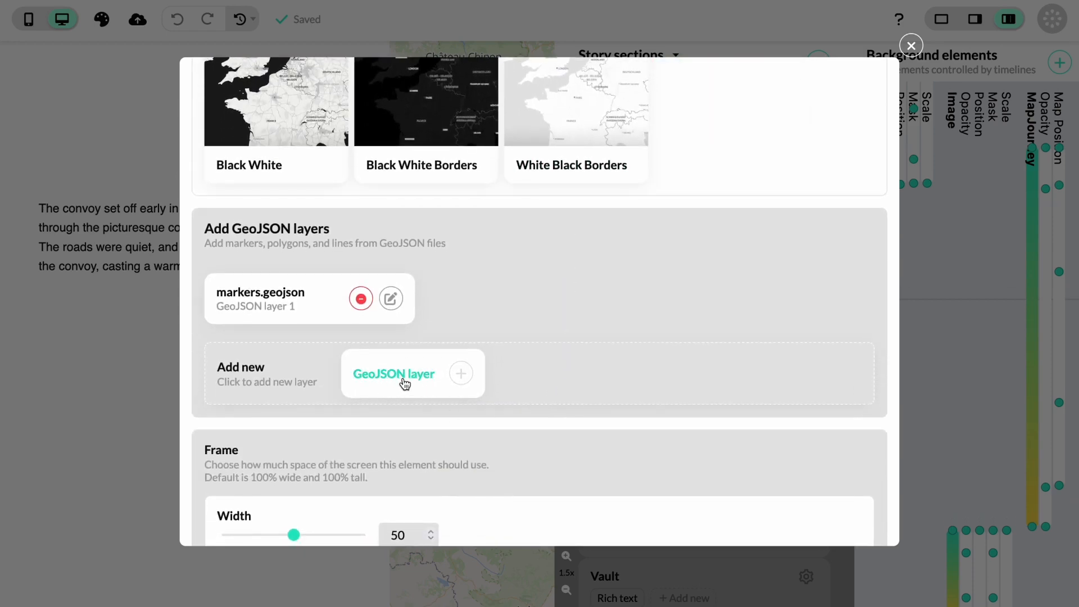
pyautogui.click(421, 379)
pyautogui.click(275, 325)
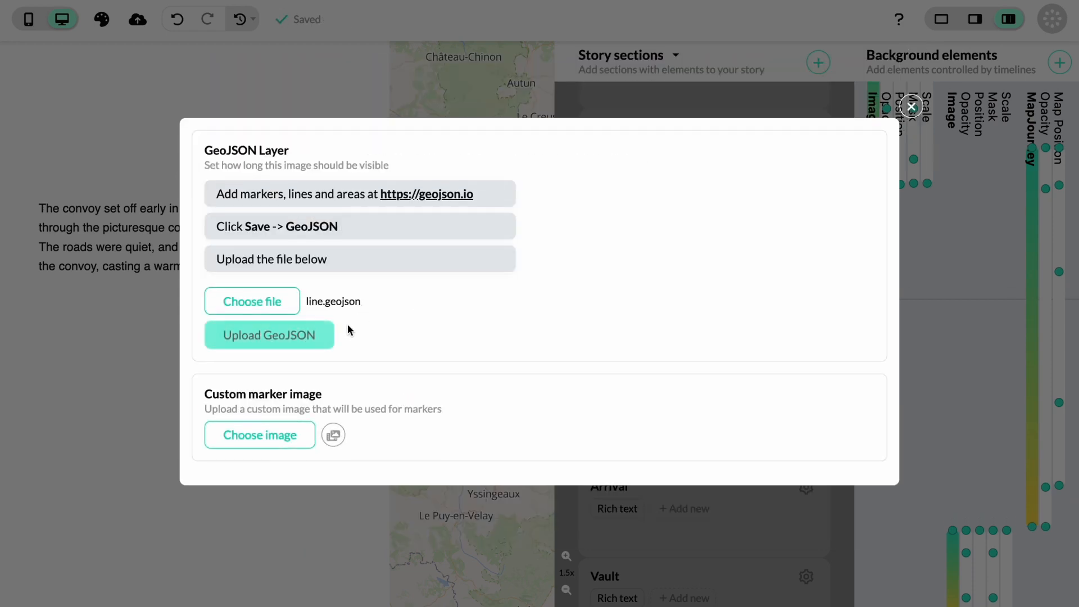
pyautogui.click(280, 343)
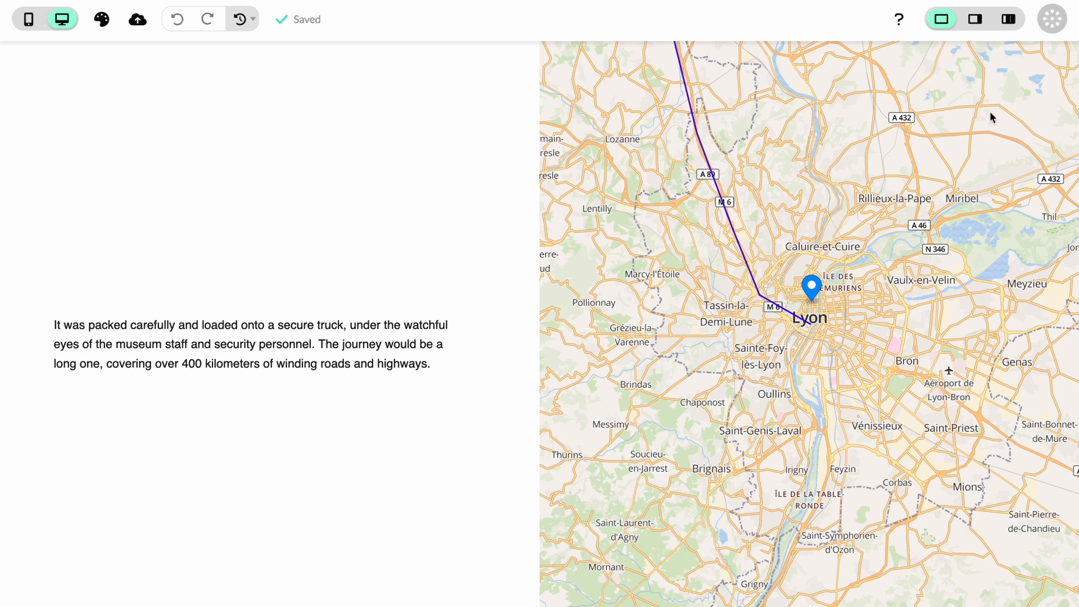
# Step: Hide GeoJSON layer 1 and GeoJSON layer 2 at the first Map Position keyframe and save the position
pyautogui.click(1009, 20)
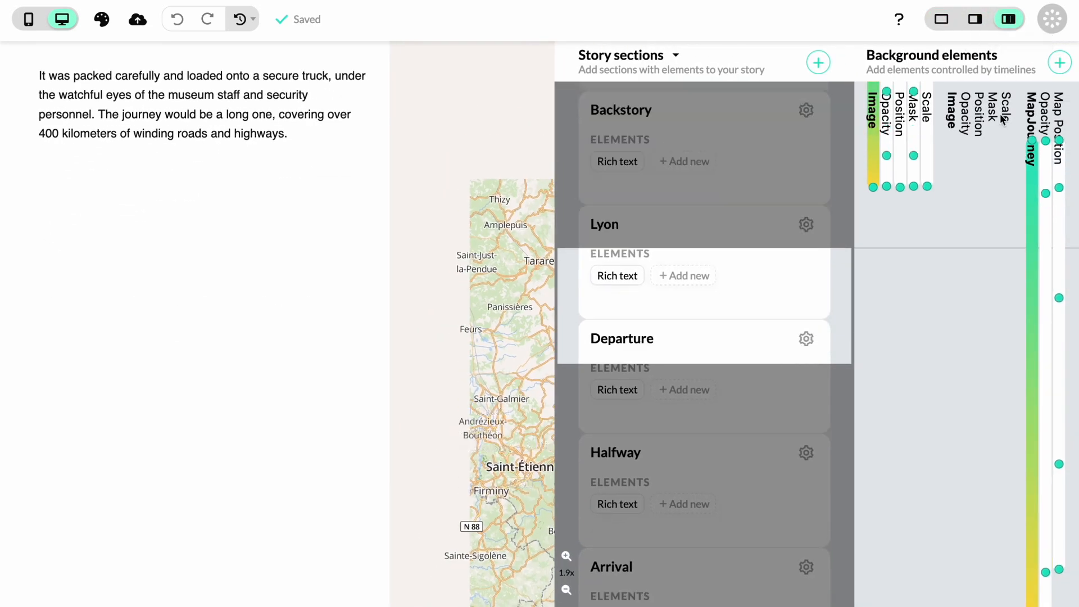
pyautogui.click(1060, 142)
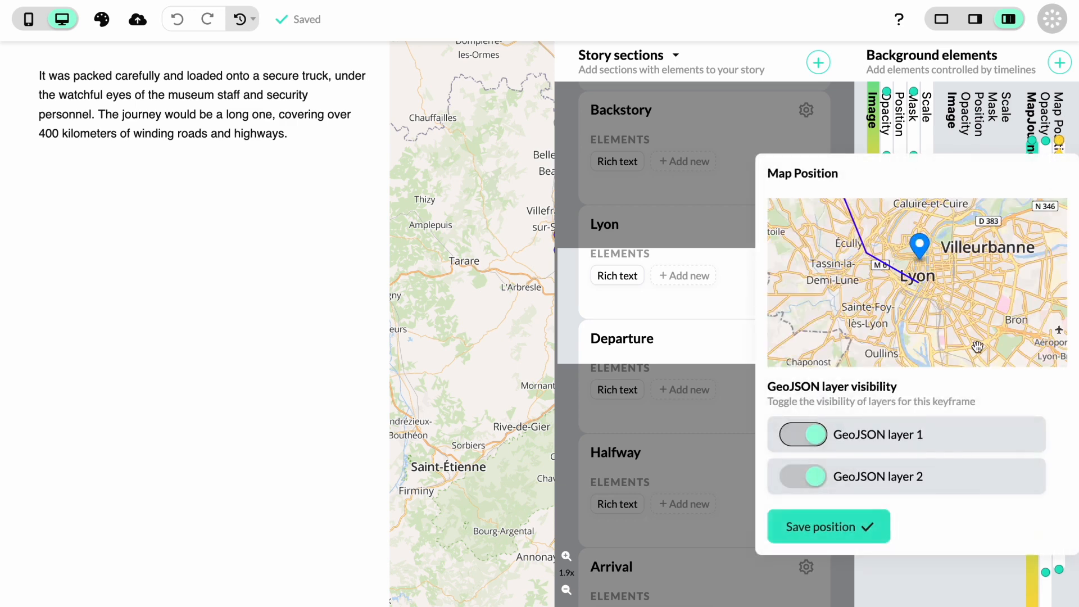
pyautogui.click(813, 435)
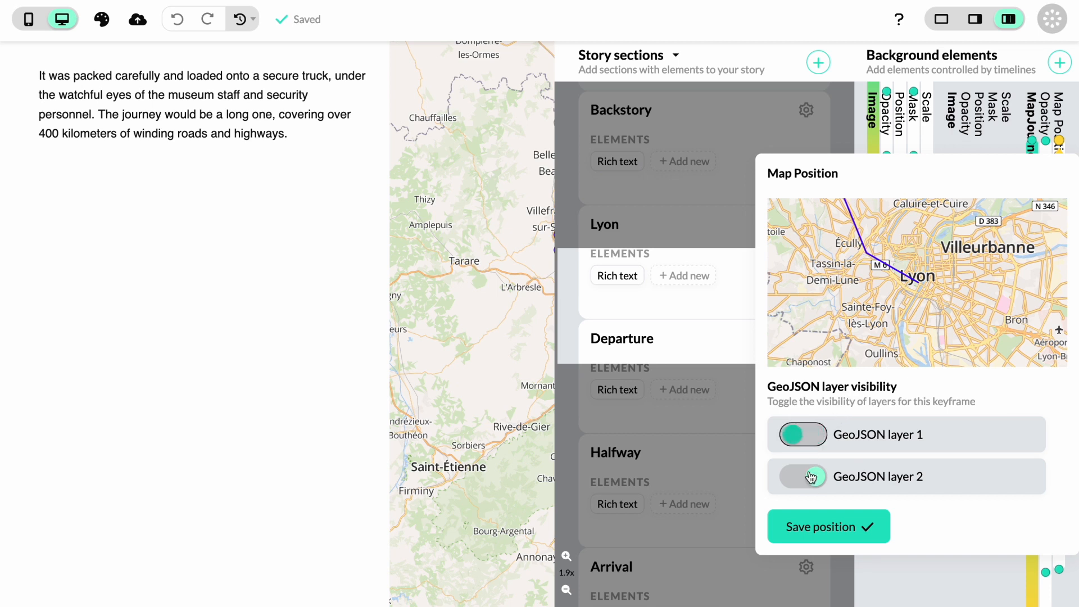
pyautogui.click(810, 487)
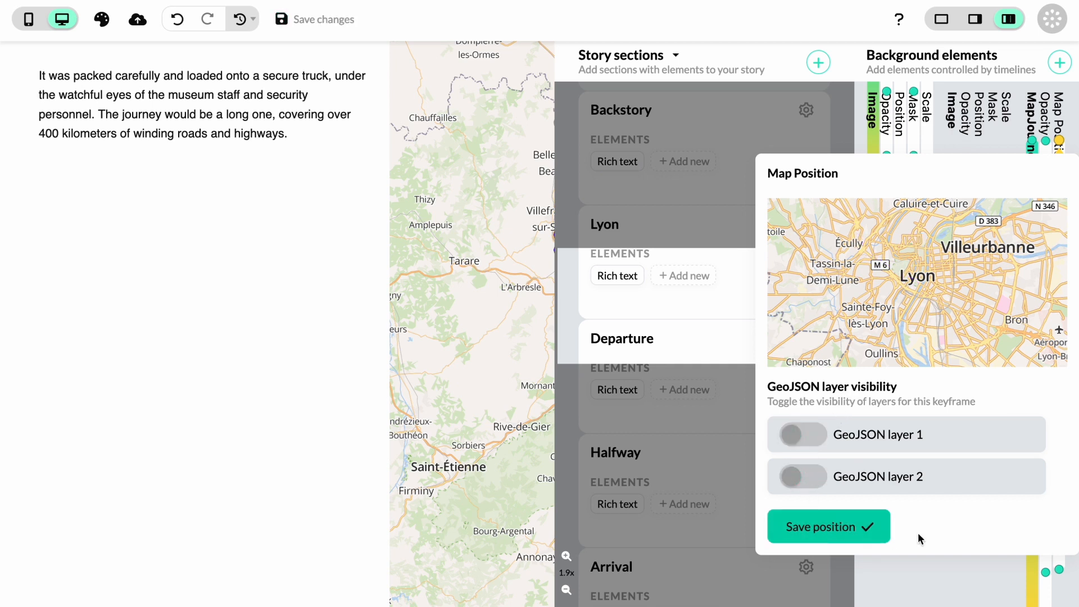
pyautogui.click(862, 541)
pyautogui.click(935, 522)
# Step: Hide only GeoJSON layer 2 at the second Map Position keyframe and save the position
pyautogui.scroll(-3, 956, 441)
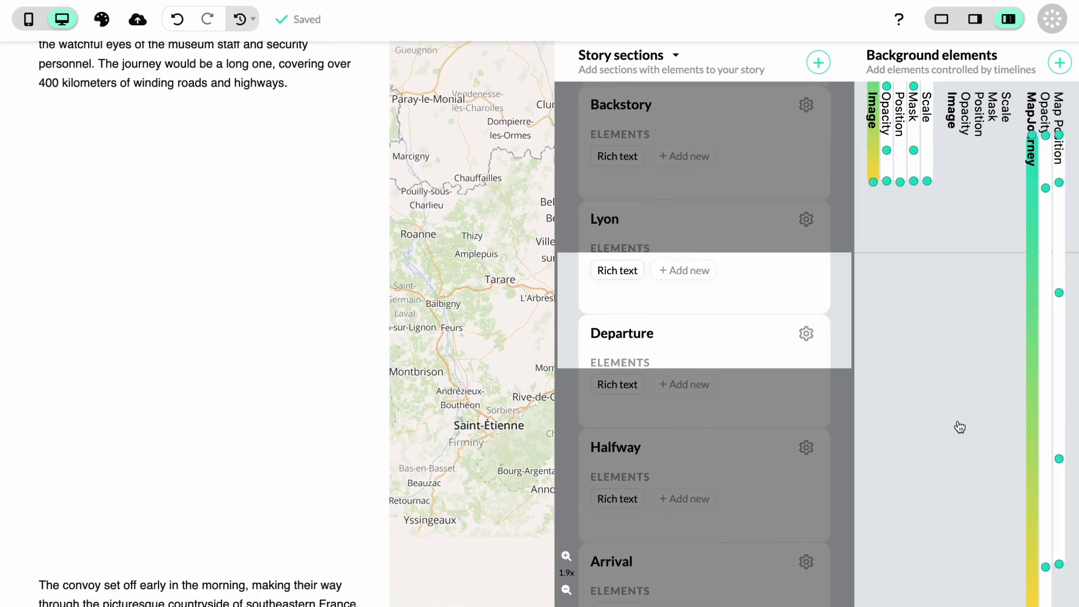
pyautogui.click(1059, 172)
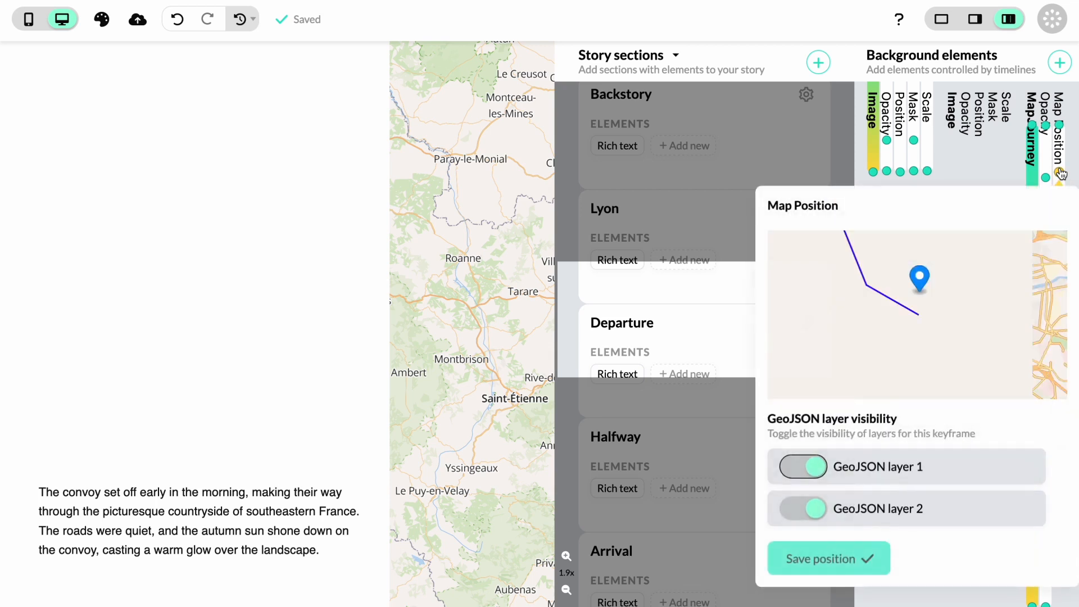
pyautogui.click(799, 517)
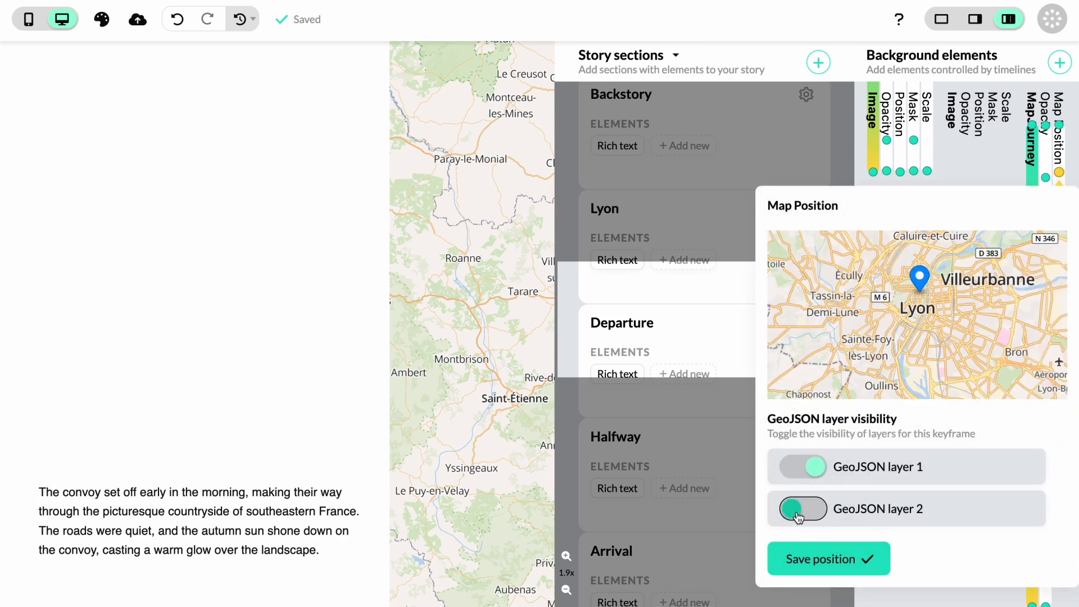
pyautogui.click(817, 561)
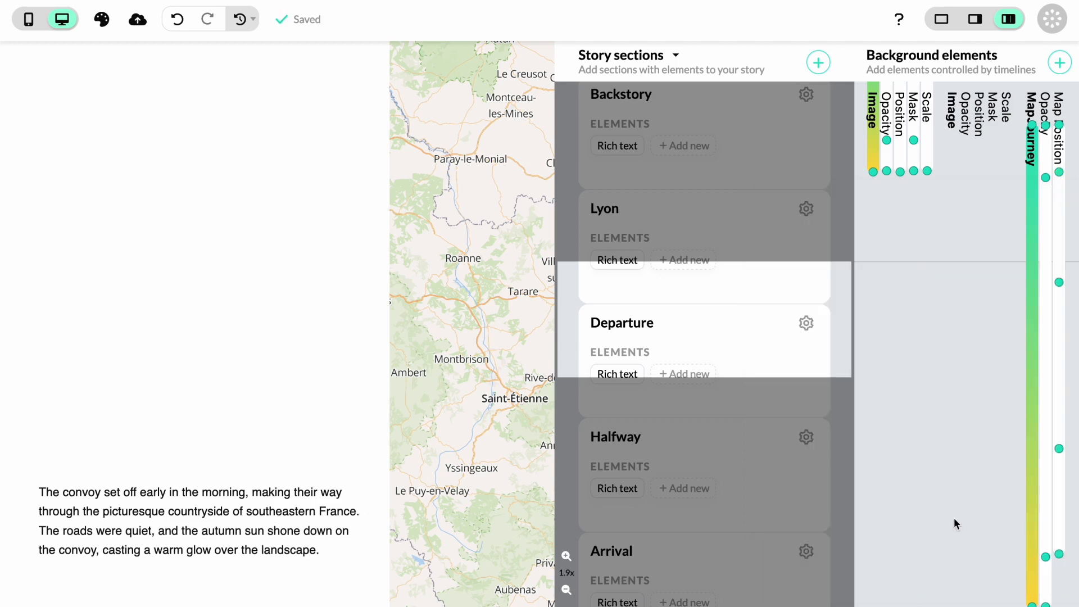
# Step: Hide only GeoJSON layer 1 at the third Map Position keyframe and save the position
pyautogui.scroll(-3, 989, 406)
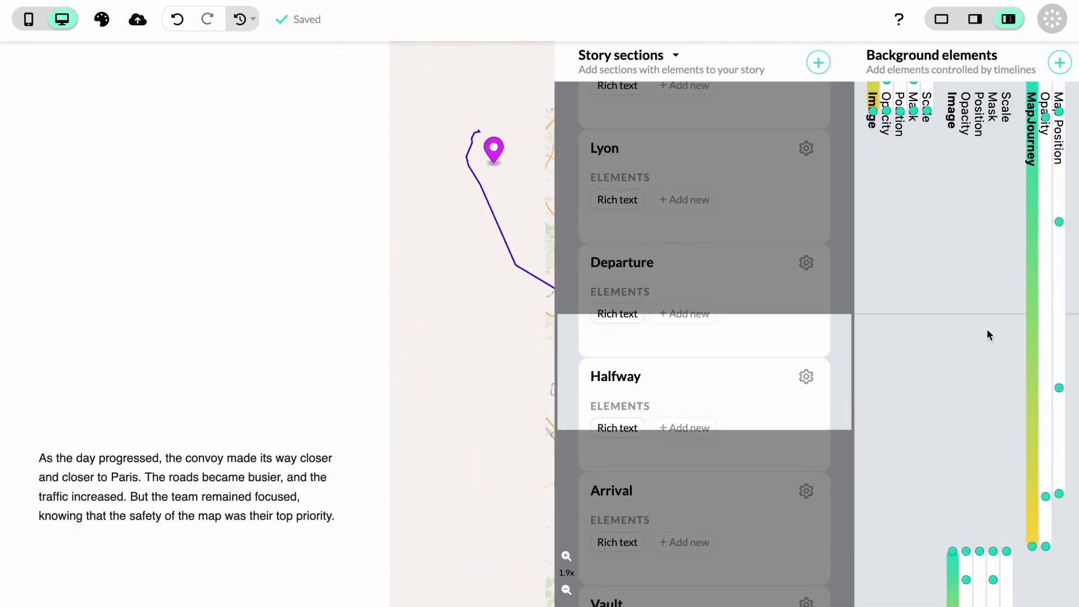
pyautogui.click(1059, 181)
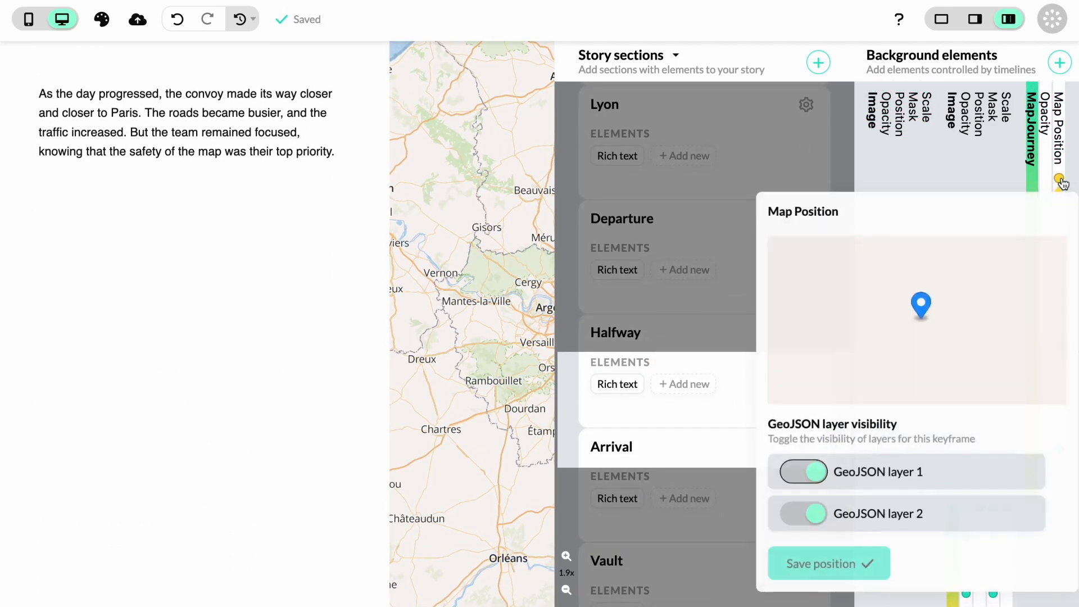
pyautogui.click(801, 484)
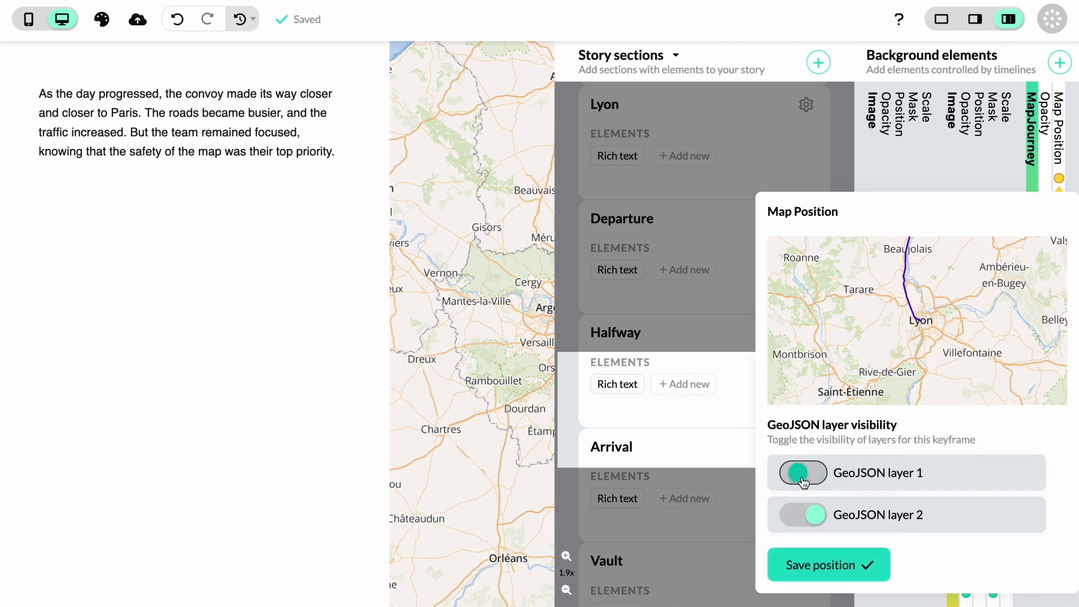
pyautogui.click(816, 567)
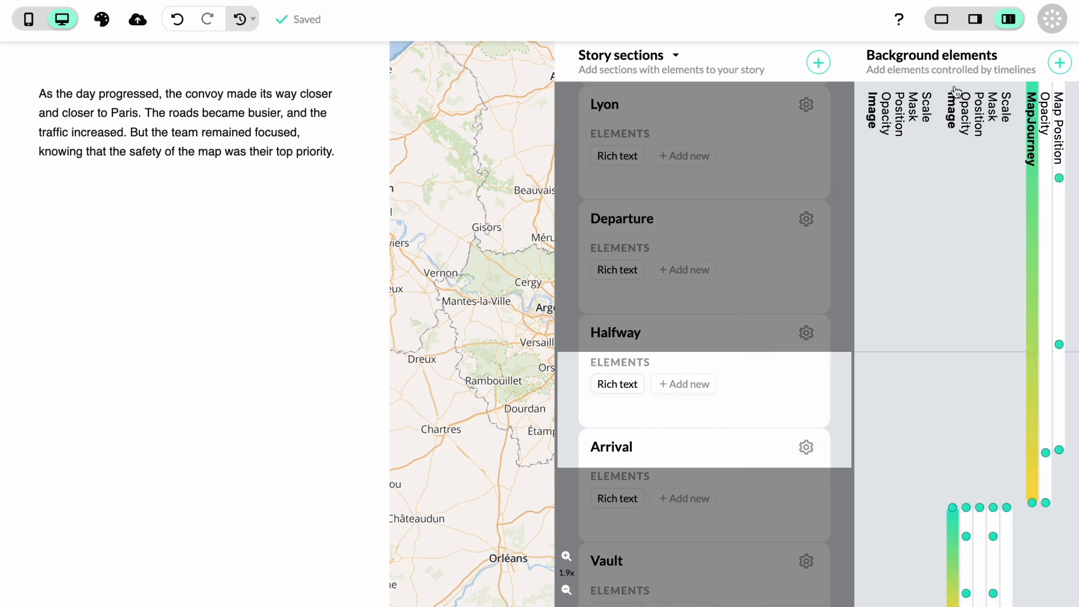
# Step: Preview the map journey from Lyon to Paris and check where the markers and route line fade in and out
pyautogui.click(941, 19)
pyautogui.scroll(15, 843, 265)
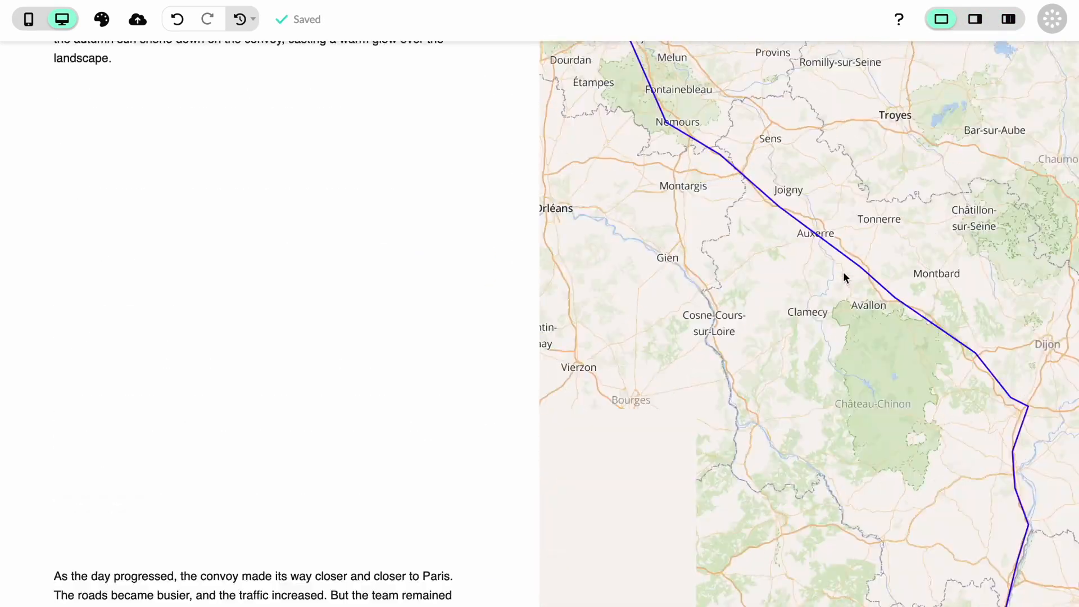
pyautogui.scroll(10, 843, 282)
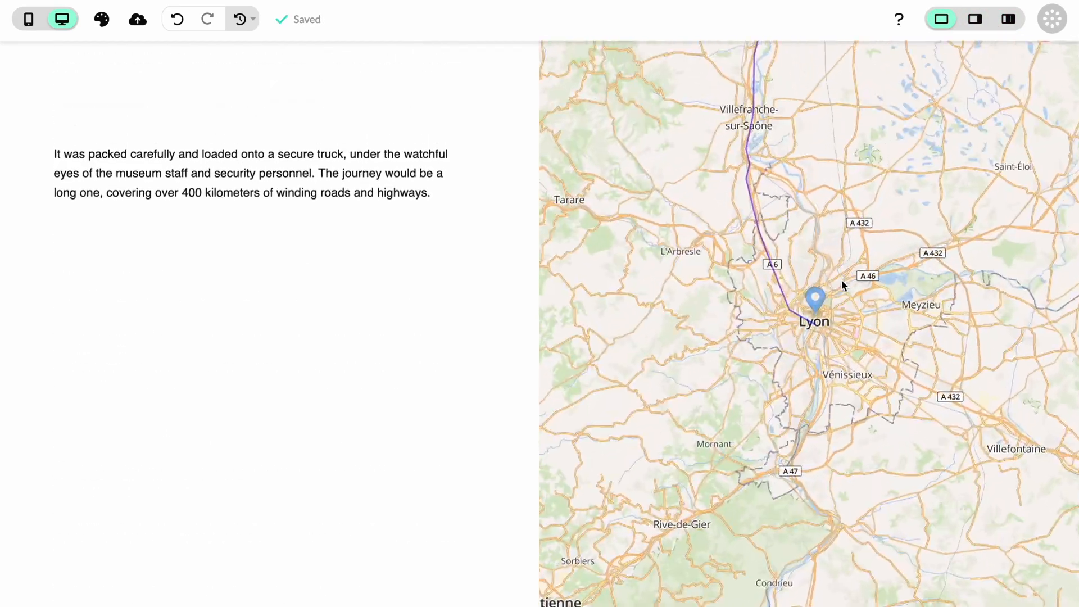
pyautogui.scroll(2, 842, 286)
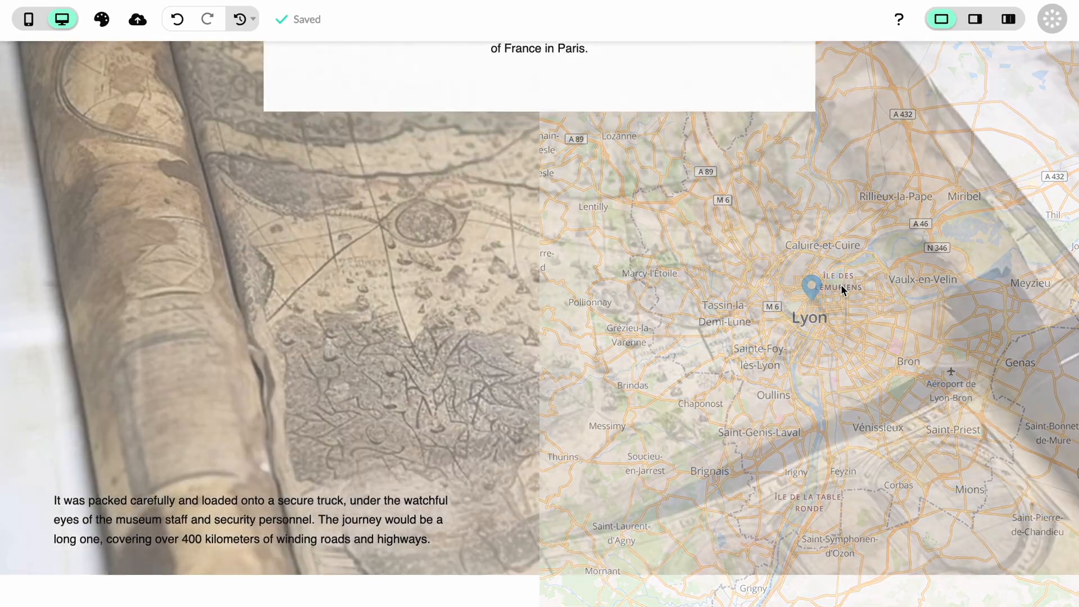
pyautogui.scroll(-3, 805, 346)
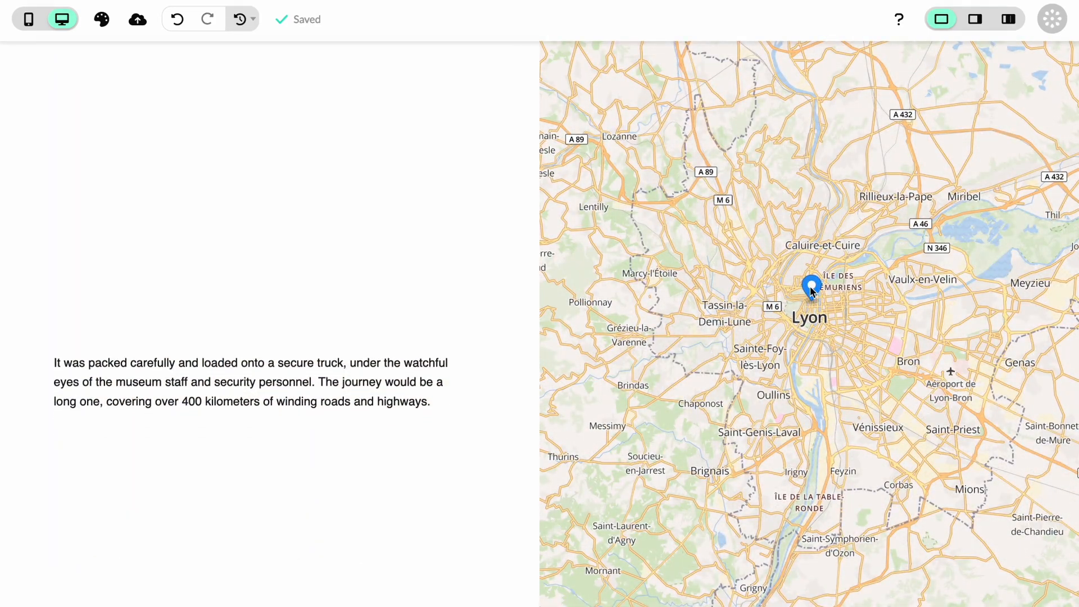
pyautogui.scroll(-5, 818, 329)
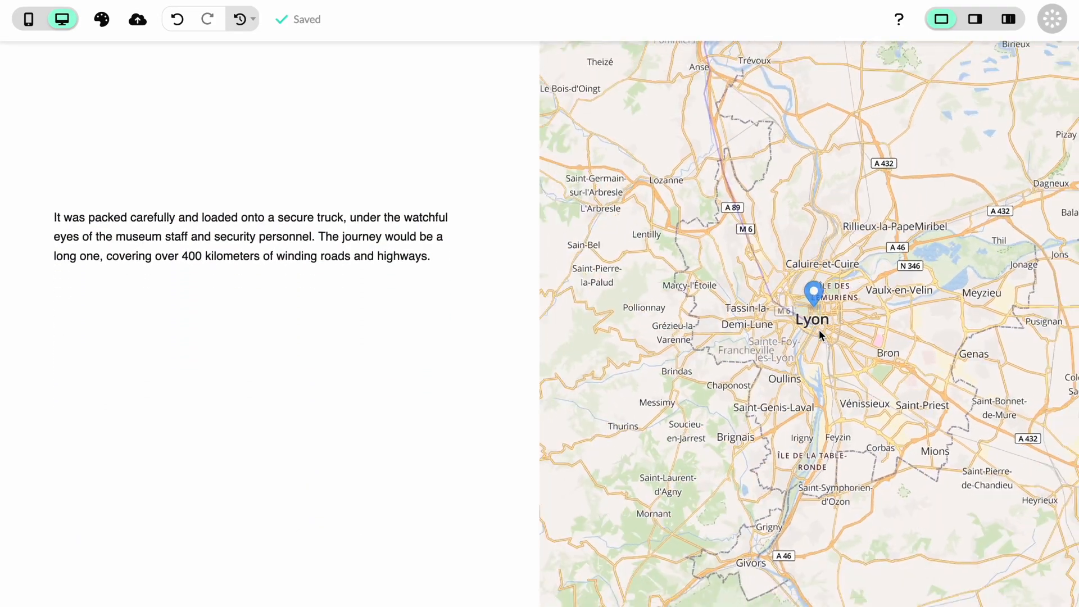
pyautogui.scroll(-2, 811, 324)
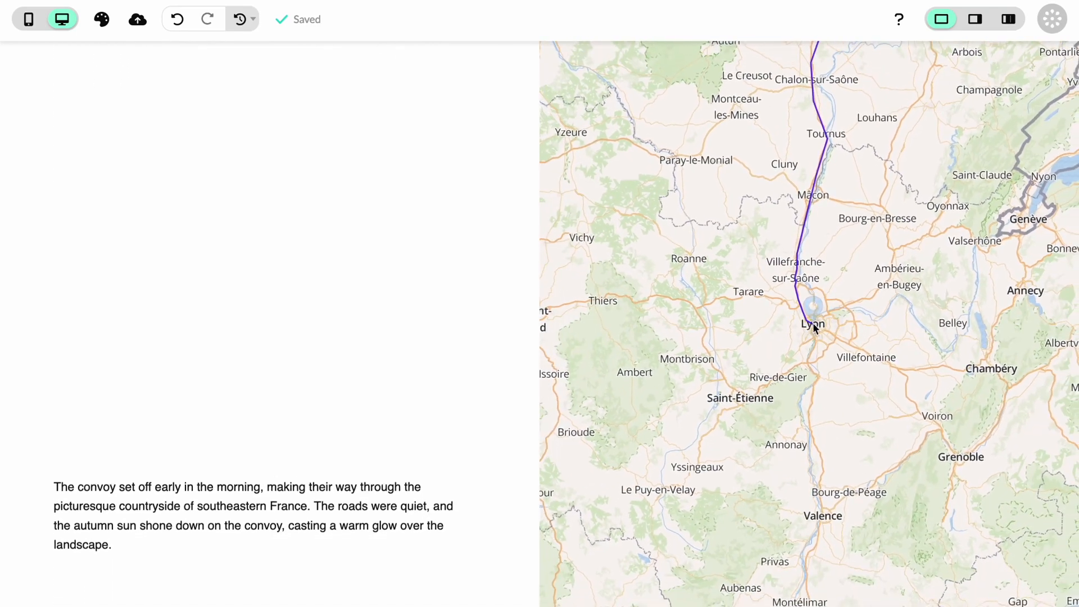
pyautogui.scroll(-3, 862, 292)
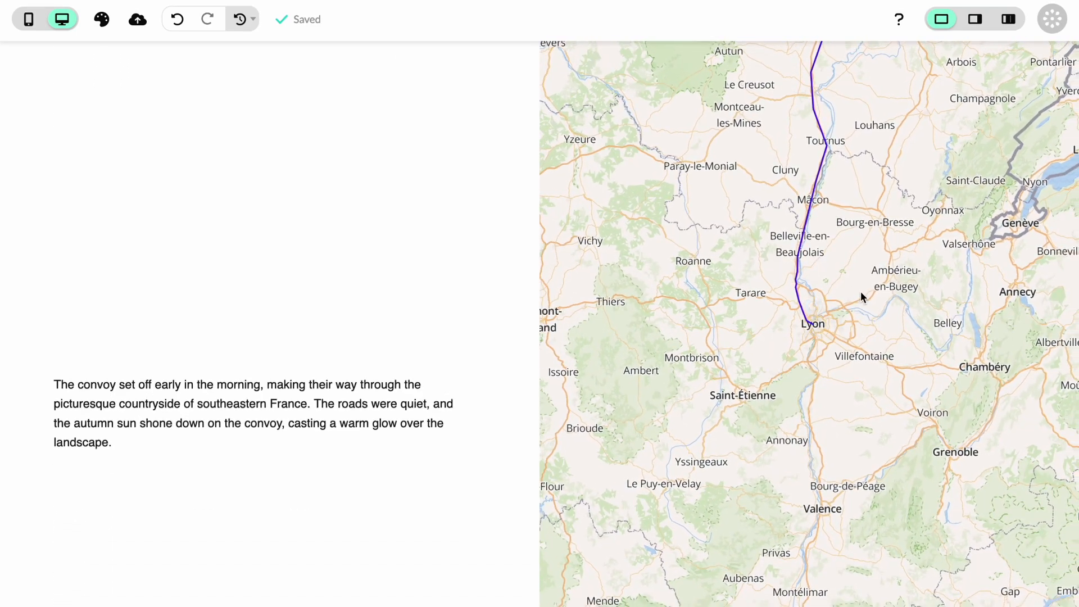
pyautogui.scroll(-5, 858, 291)
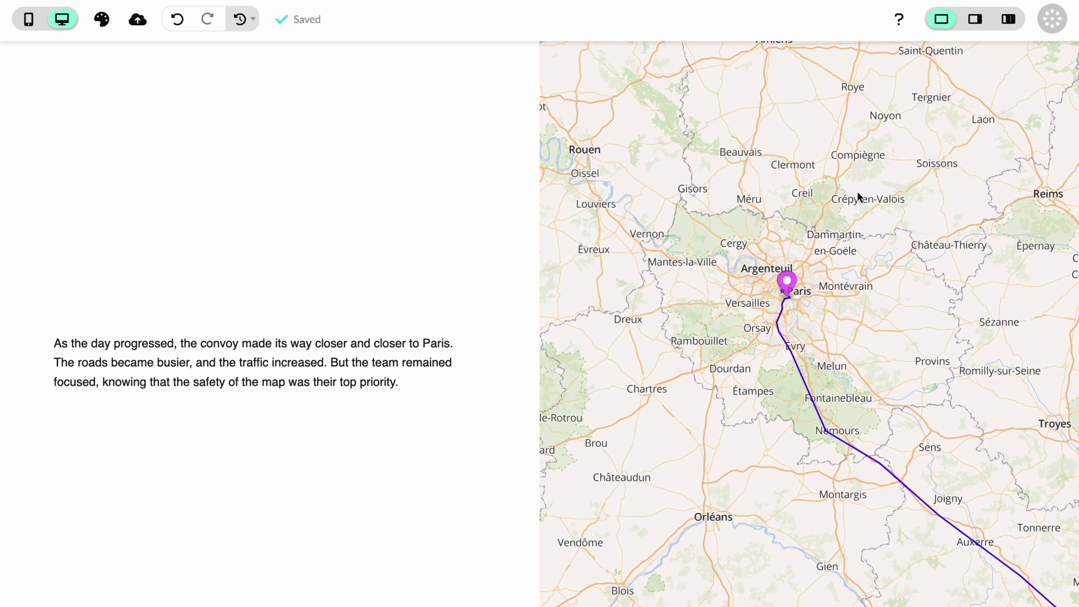
# Step: Hide only GeoJSON layer 1 at the fourth Map Position keyframe of MapJourney and save the position
pyautogui.click(1008, 19)
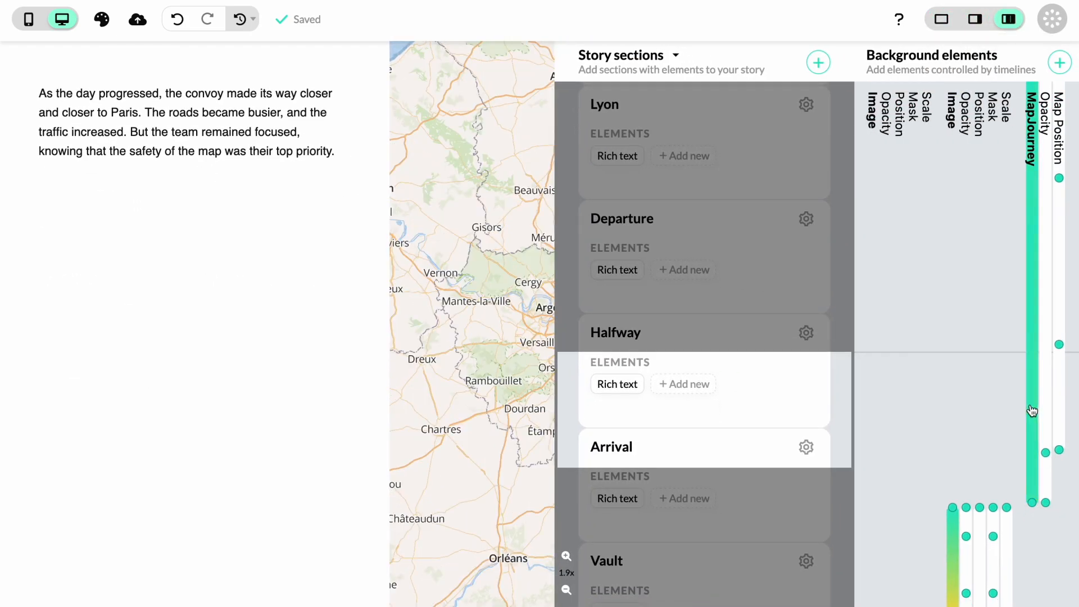
pyautogui.scroll(5, 1055, 351)
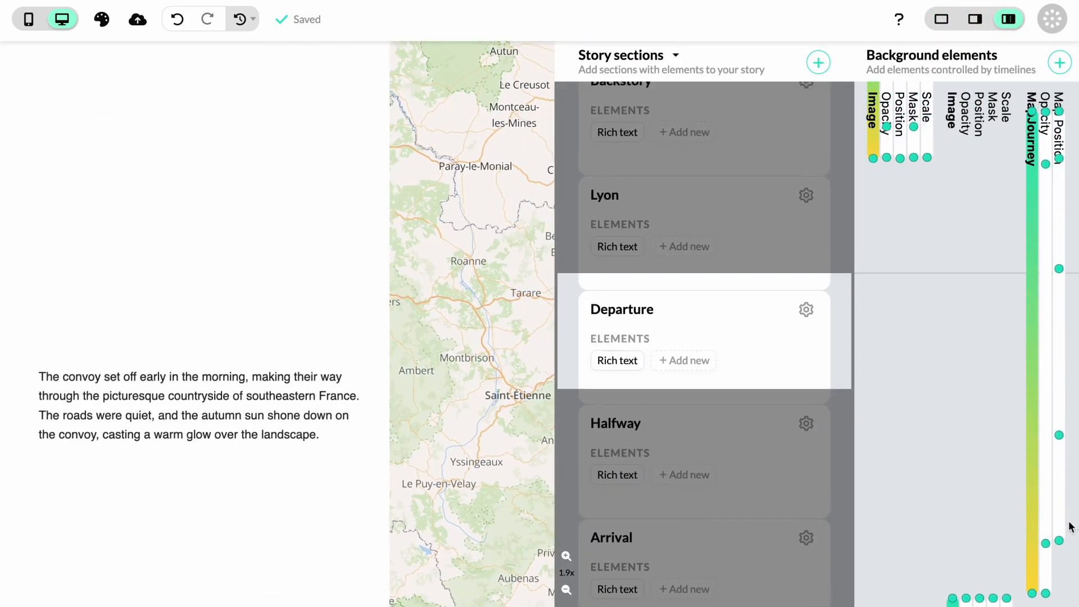
pyautogui.click(1059, 477)
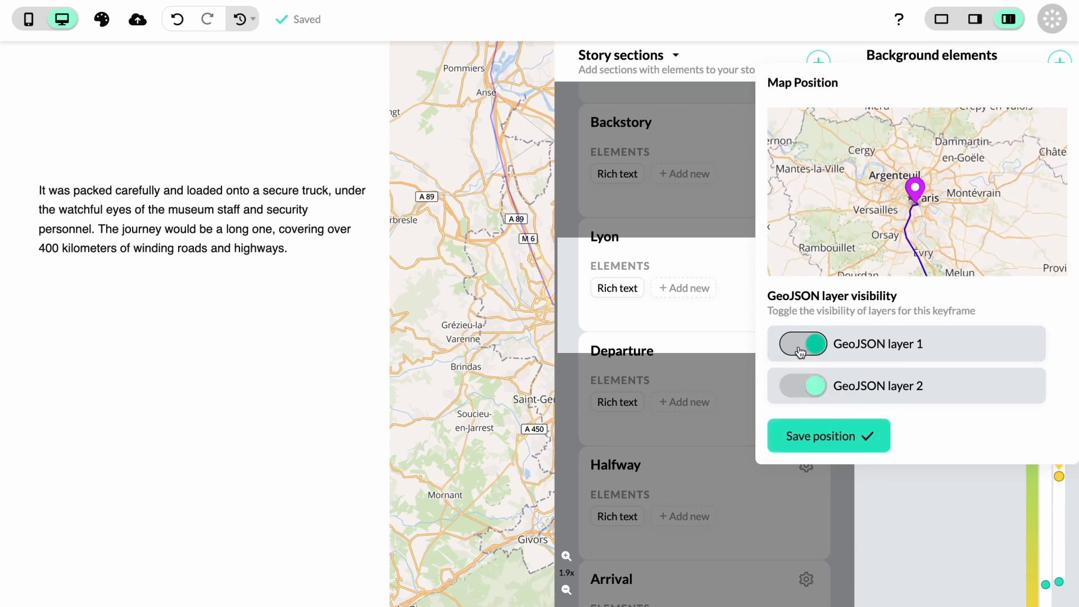
pyautogui.click(815, 439)
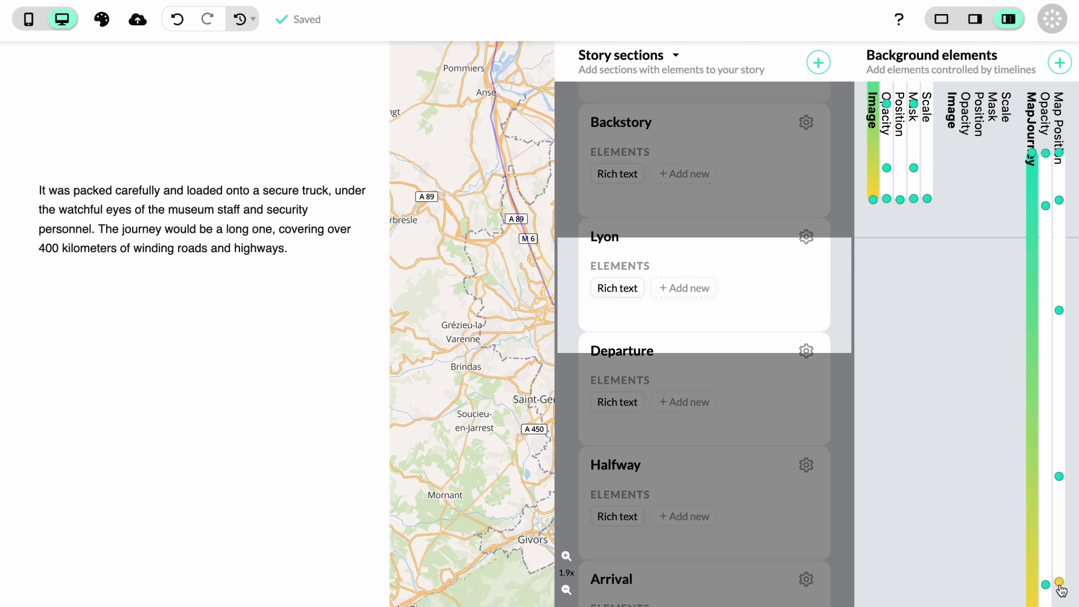
# Step: Hide only GeoJSON layer 2 at the fifth Map Position keyframe of MapJourney and save the position
pyautogui.click(1059, 584)
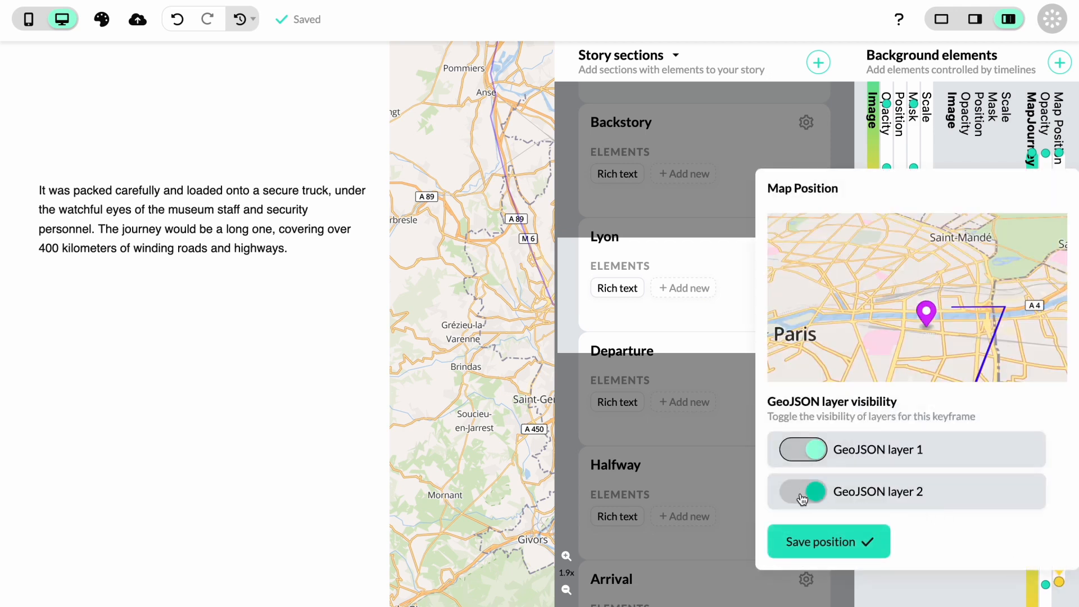
pyautogui.click(804, 495)
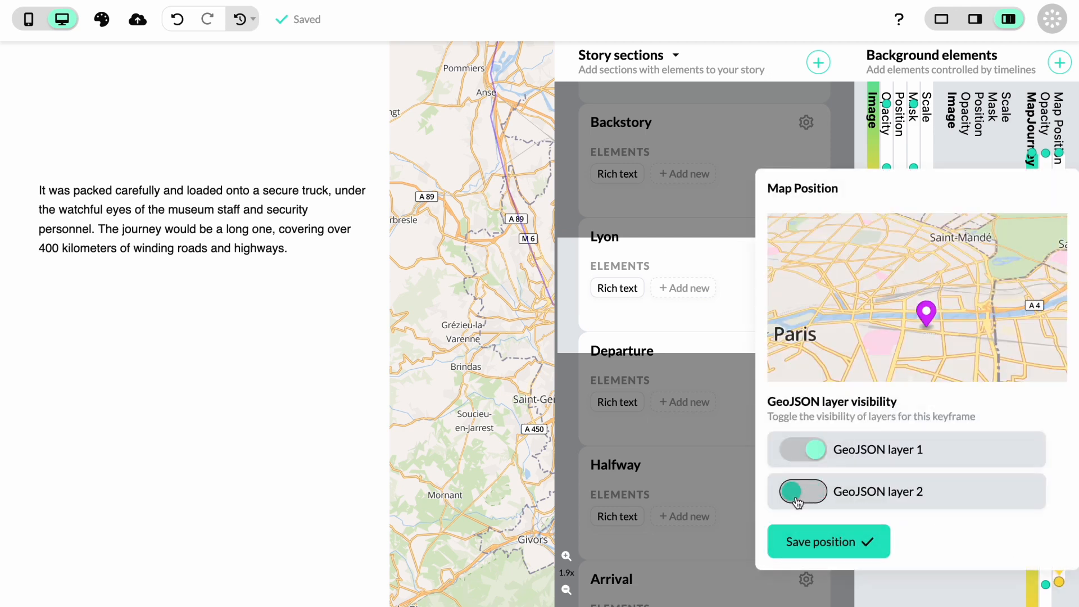
pyautogui.click(846, 543)
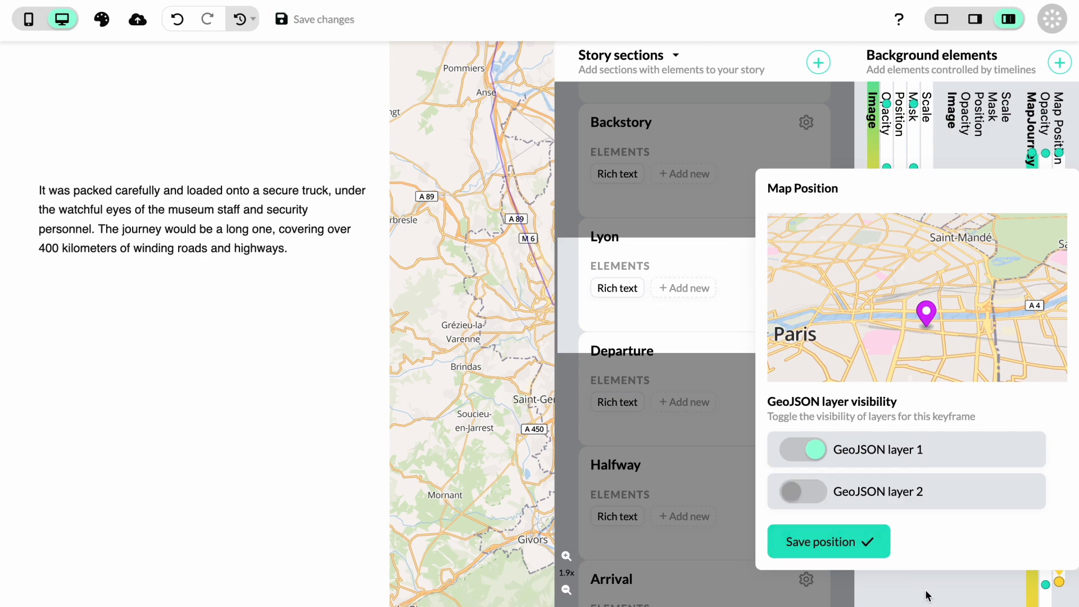
pyautogui.click(926, 591)
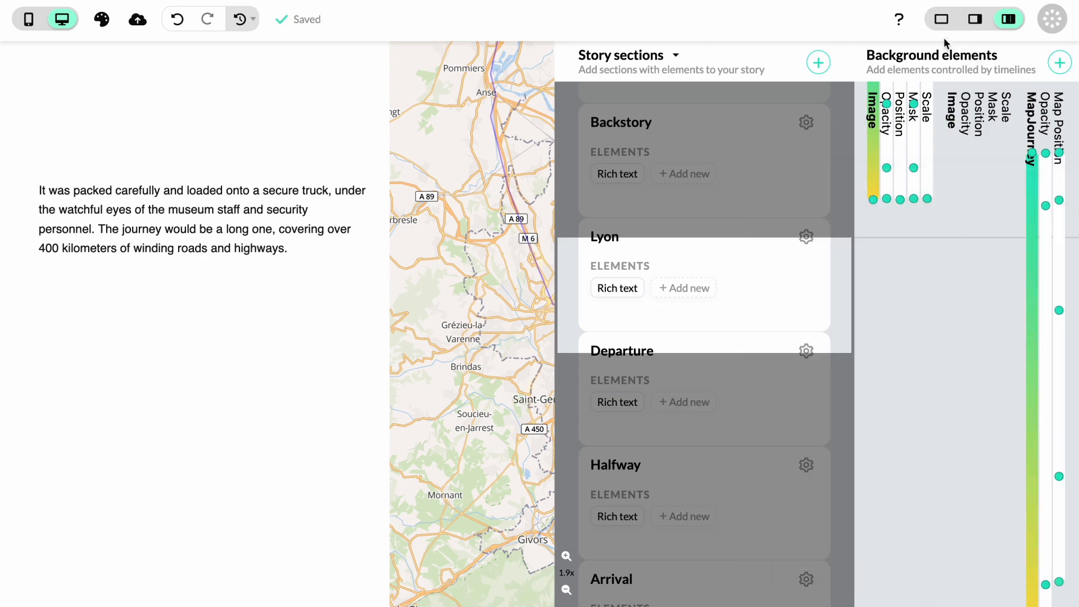
# Step: Preview the story full width from the artifact introduction to the vault text, checking marker and route line visibility throughout the map journey
pyautogui.click(941, 19)
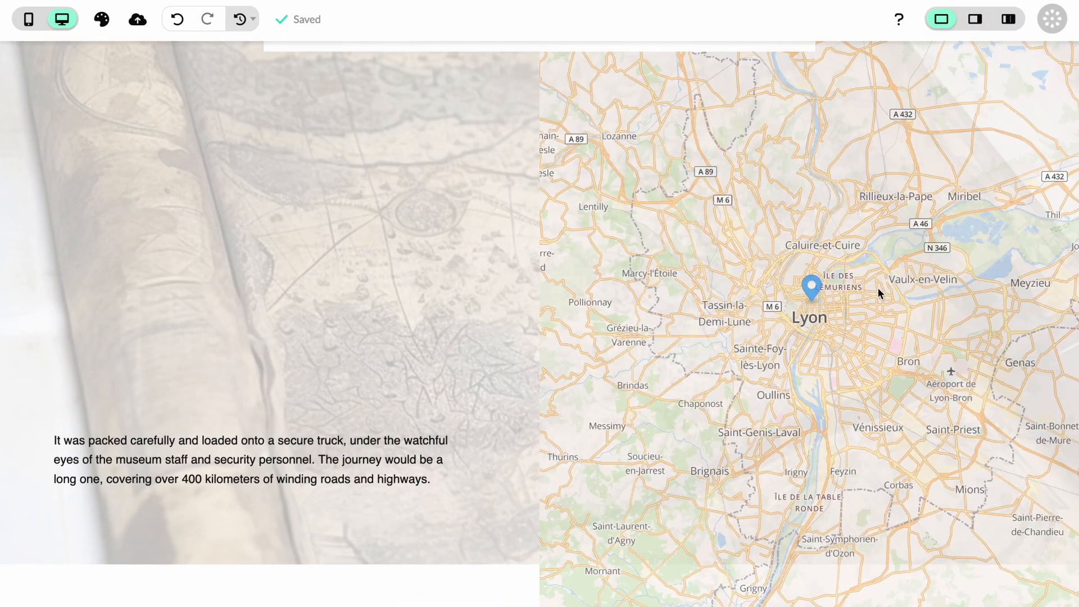
pyautogui.scroll(20, 878, 288)
pyautogui.scroll(-16, 742, 413)
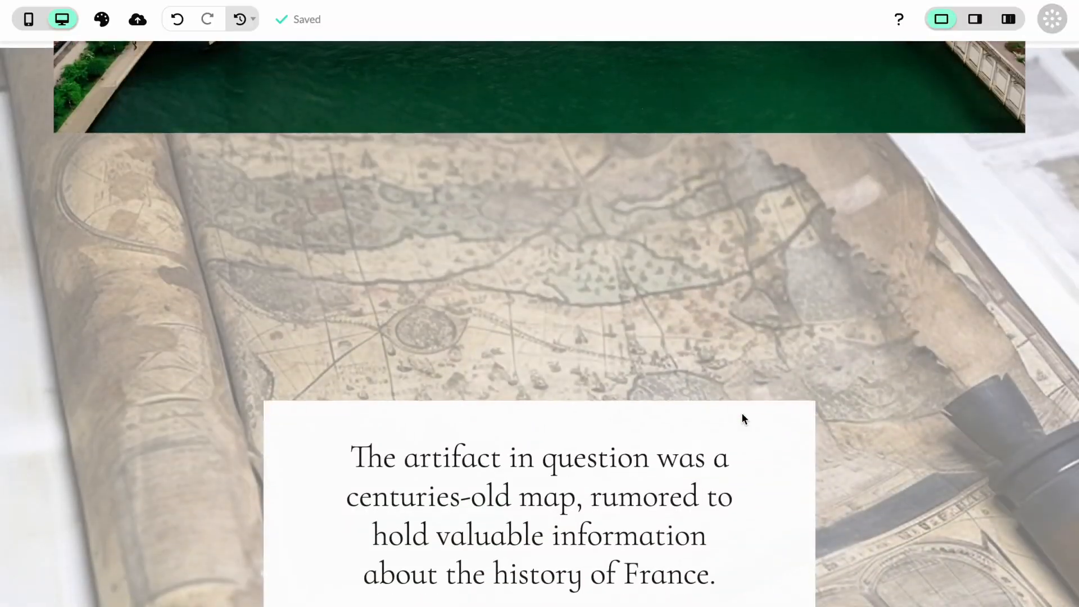
pyautogui.scroll(-4, 741, 412)
pyautogui.scroll(-3, 662, 343)
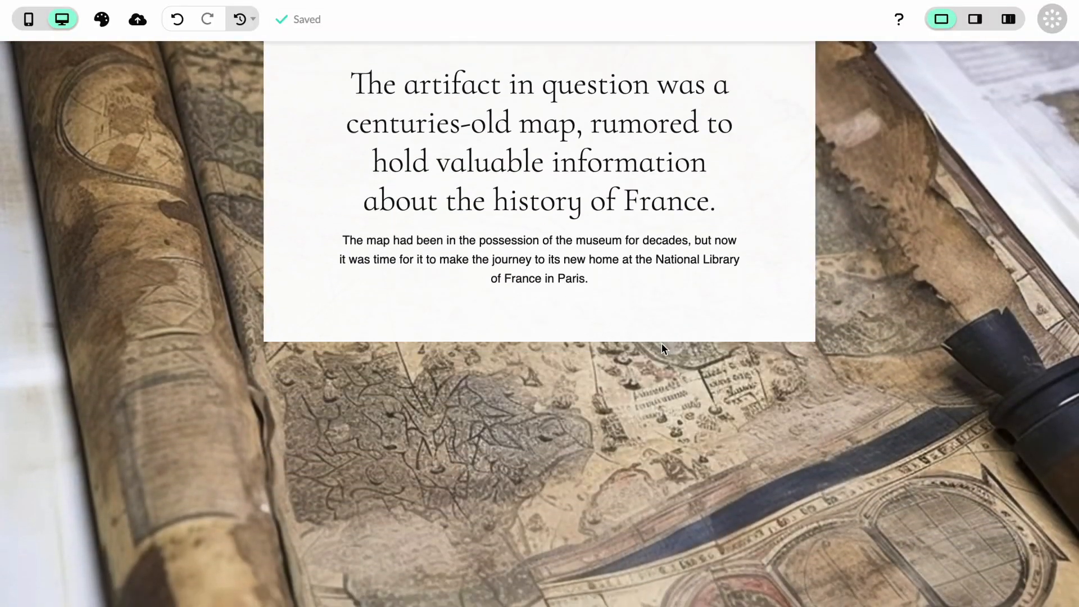
pyautogui.scroll(-5, 662, 342)
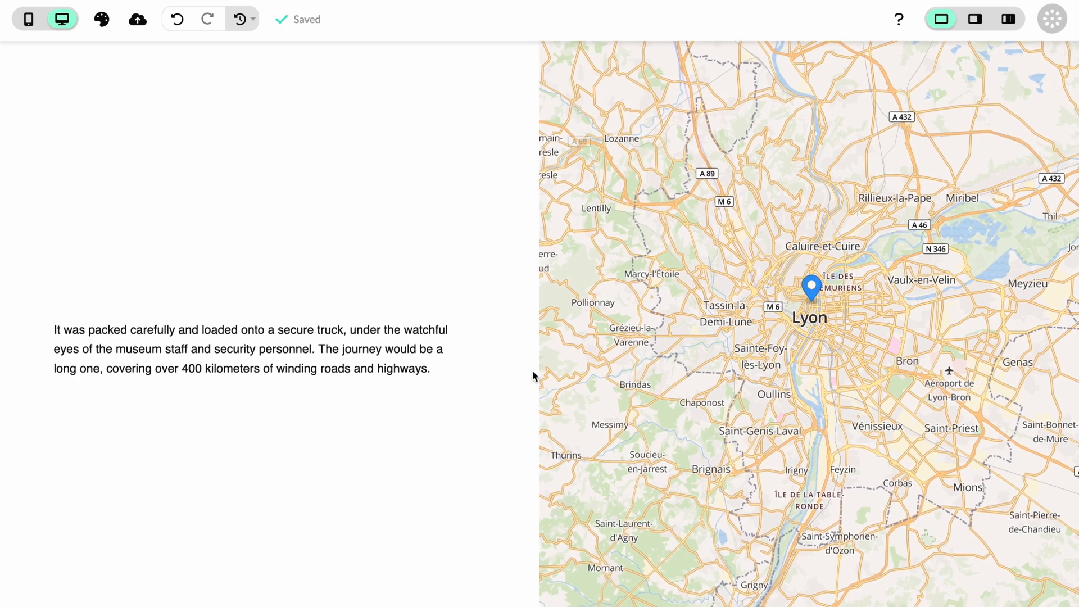
pyautogui.scroll(-7, 499, 376)
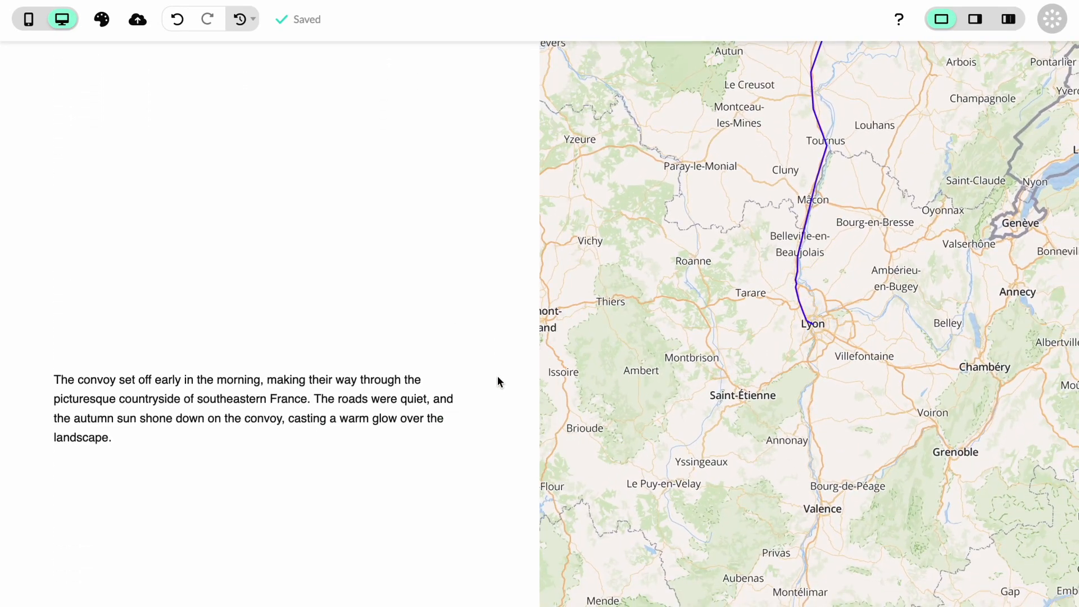
pyautogui.scroll(-2, 362, 380)
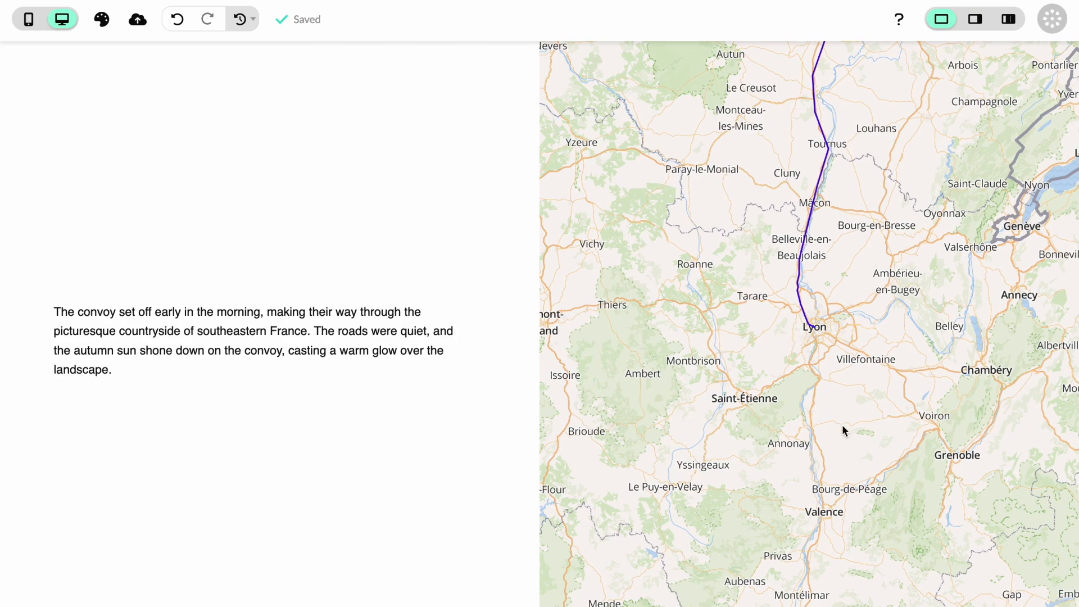
pyautogui.scroll(-6, 842, 425)
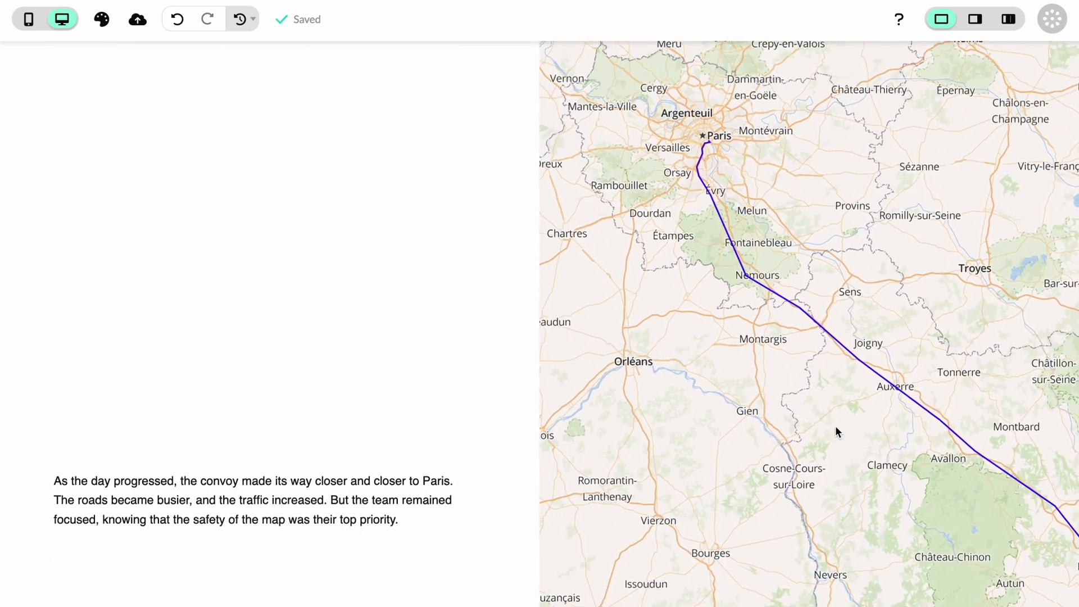
pyautogui.scroll(-3, 835, 426)
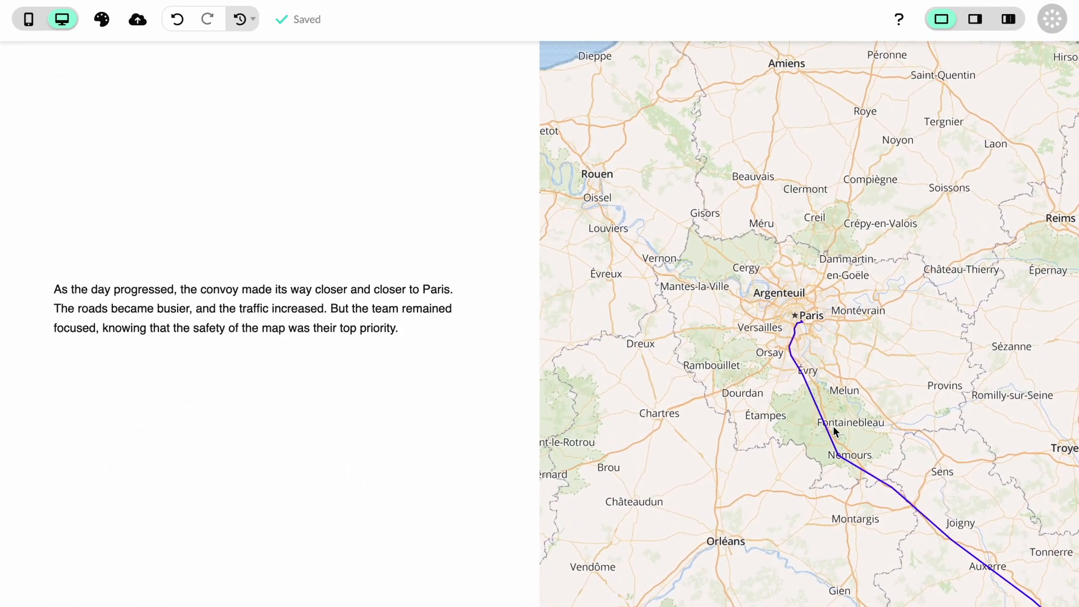
pyautogui.scroll(-5, 832, 434)
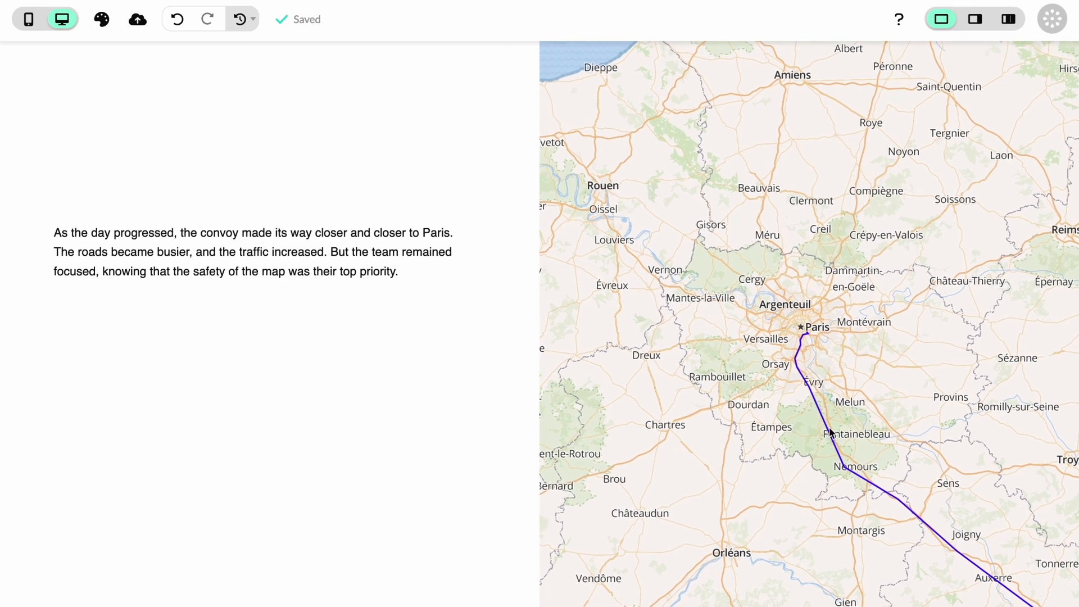
pyautogui.scroll(-4, 830, 431)
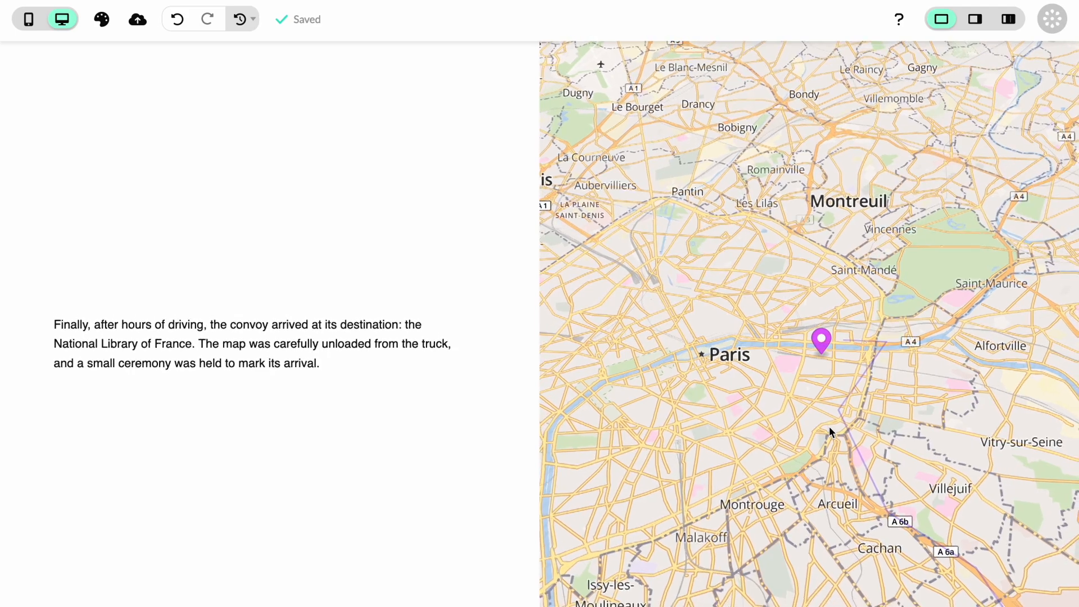
pyautogui.scroll(-1, 830, 432)
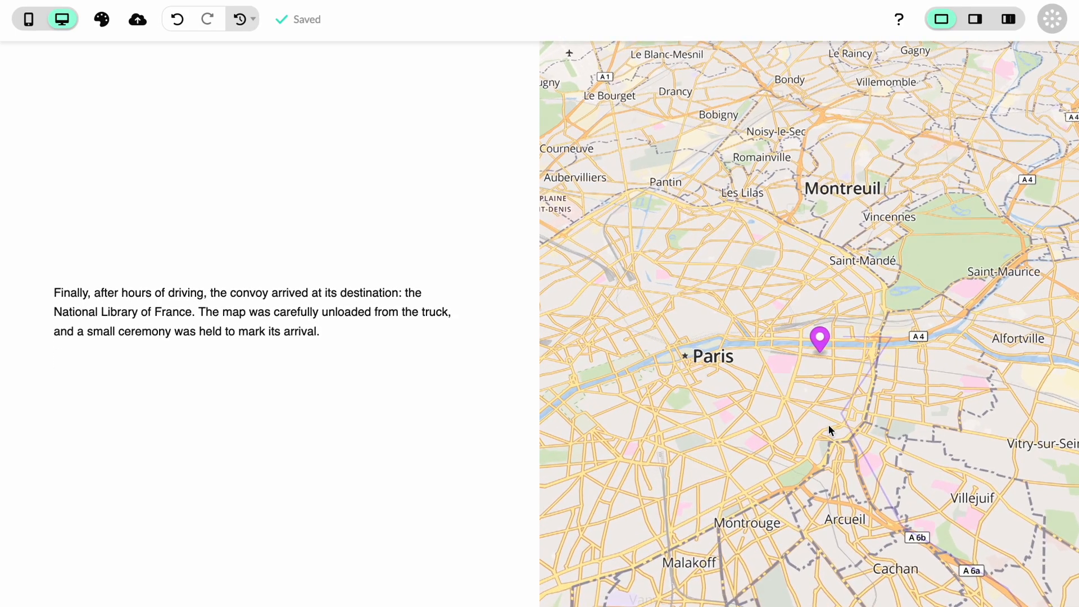
pyautogui.scroll(-2, 829, 430)
pyautogui.scroll(-5, 828, 423)
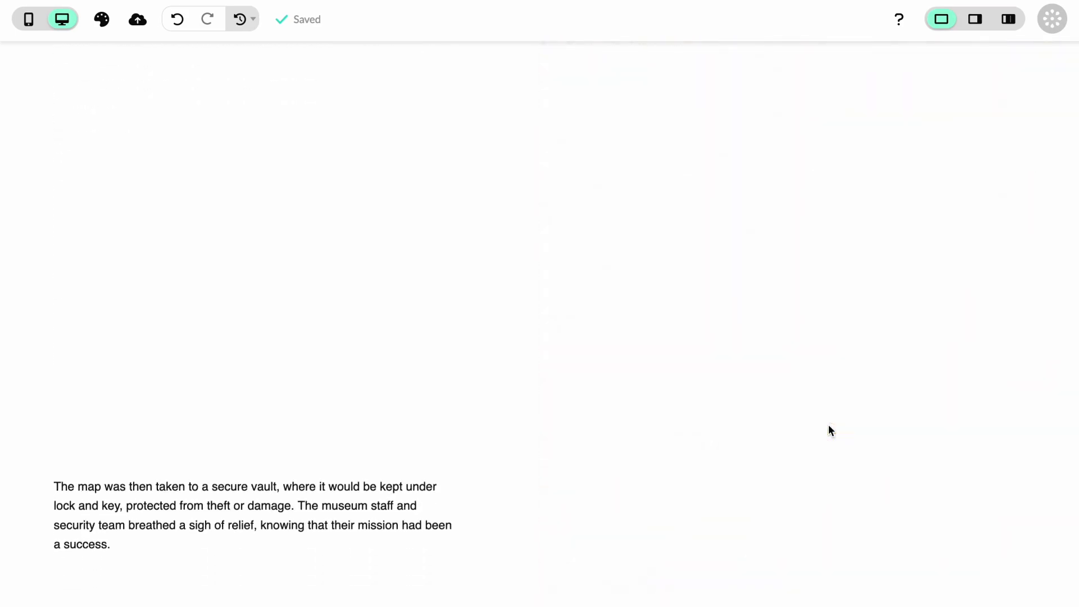